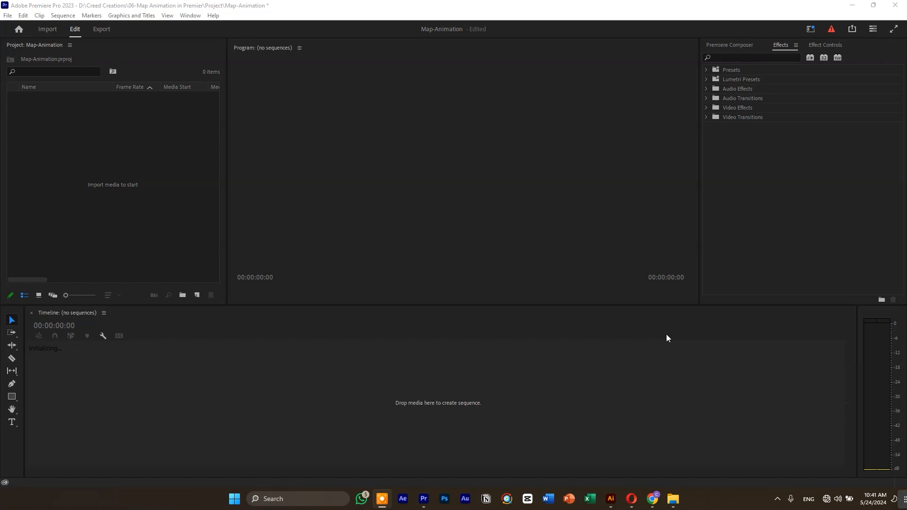
- Switch to Adobe Illustrator and delete the "Coronavirus evolution" and "covid-19" titles from the world map artwork
left_click(610, 498)
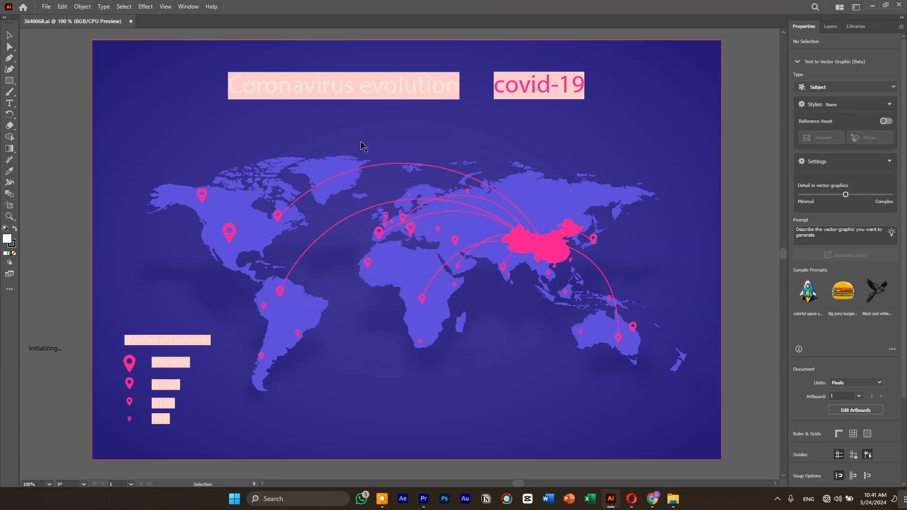
scroll(362, 146, "down", 1)
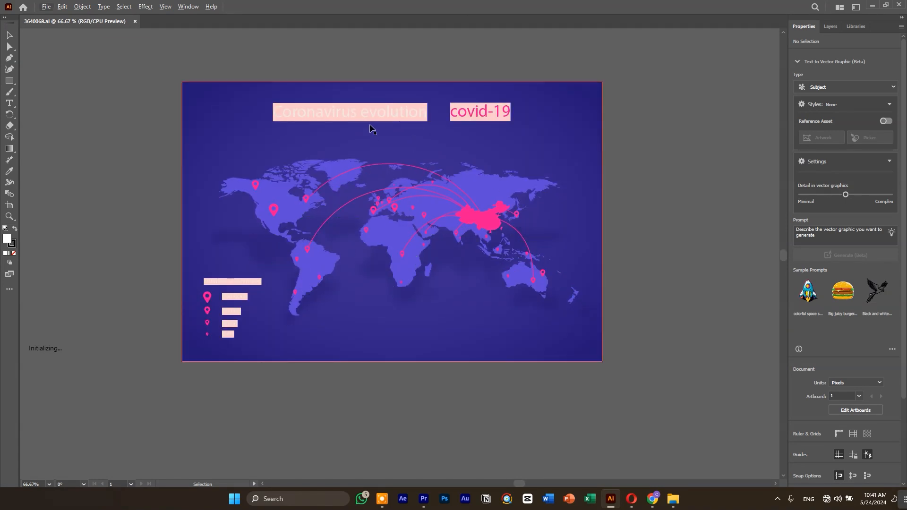
left_click_drag(387, 116, 197, 51)
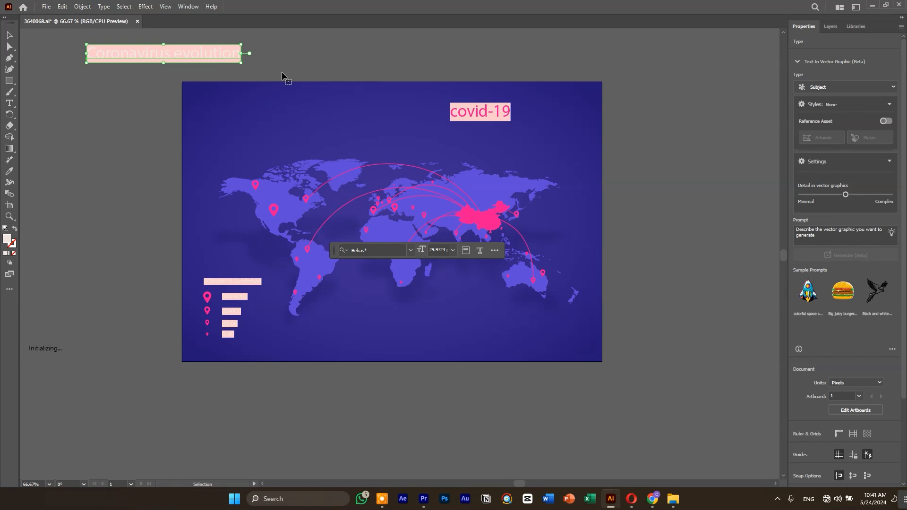
key("Delete")
left_click(468, 109)
key("Delete")
- Delete the whole legend beside South America, including its heading, number labels and pin symbols
left_click(232, 297)
key("Delete")
left_click(232, 282)
key("Delete")
left_click(207, 297)
key("Delete")
left_click(206, 334)
key("Delete")
left_click(232, 311)
key("Delete")
left_click(229, 323)
key("Delete")
- Delete the group of curved connection lines and the group of location pins from the map
left_click(352, 169)
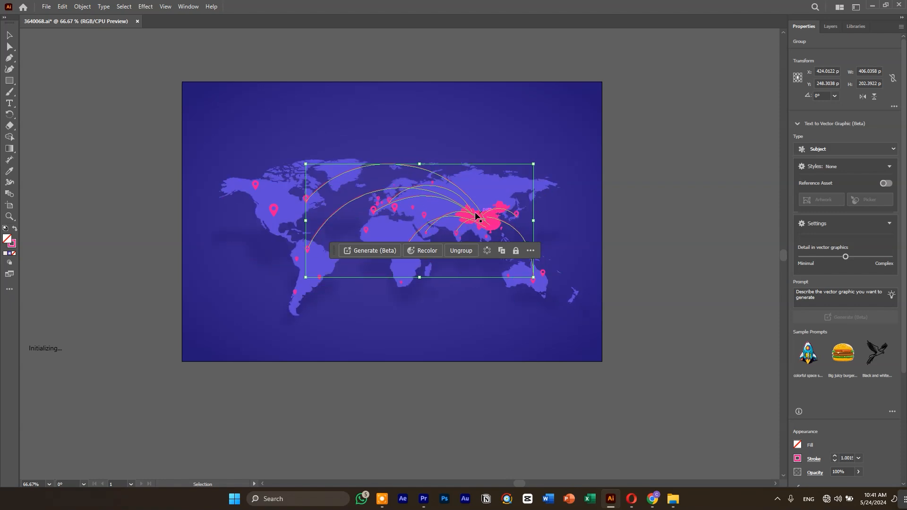
key("Delete")
left_click(411, 223)
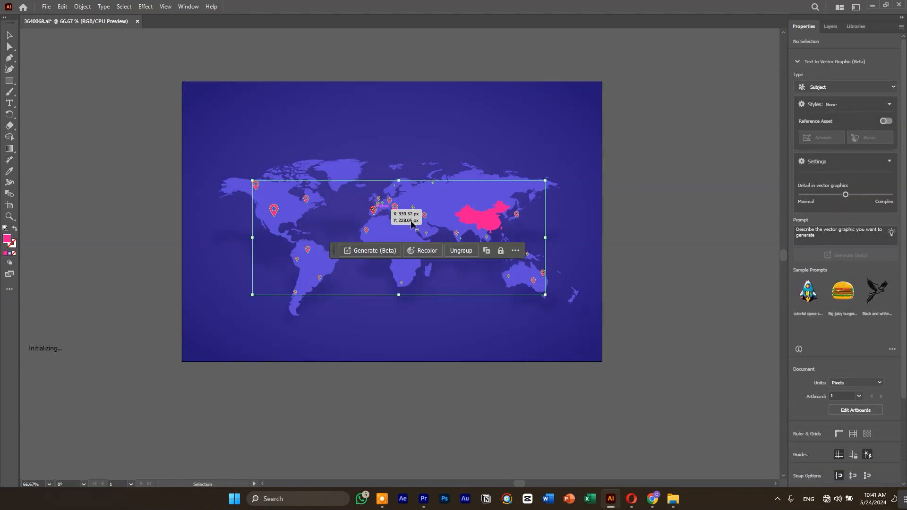
key("Delete")
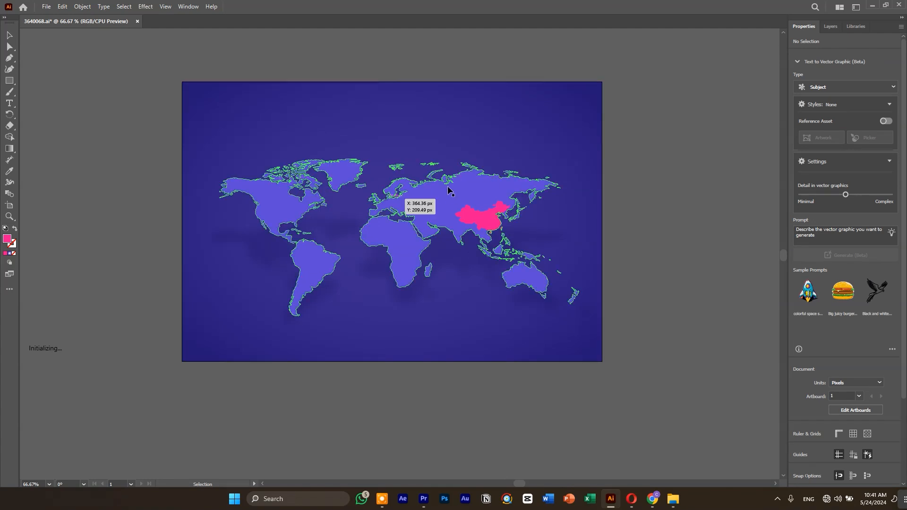
- Send the pink China shape behind the world map, keeping both shapes in their original positions
right_click(480, 219)
left_click(525, 347)
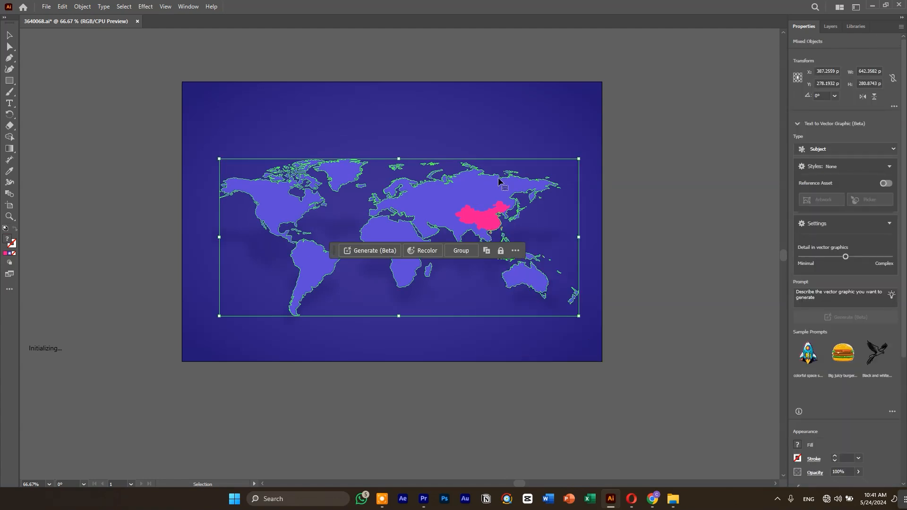
left_click_drag(493, 180, 262, 175)
key("ctrl+z")
left_click(660, 271)
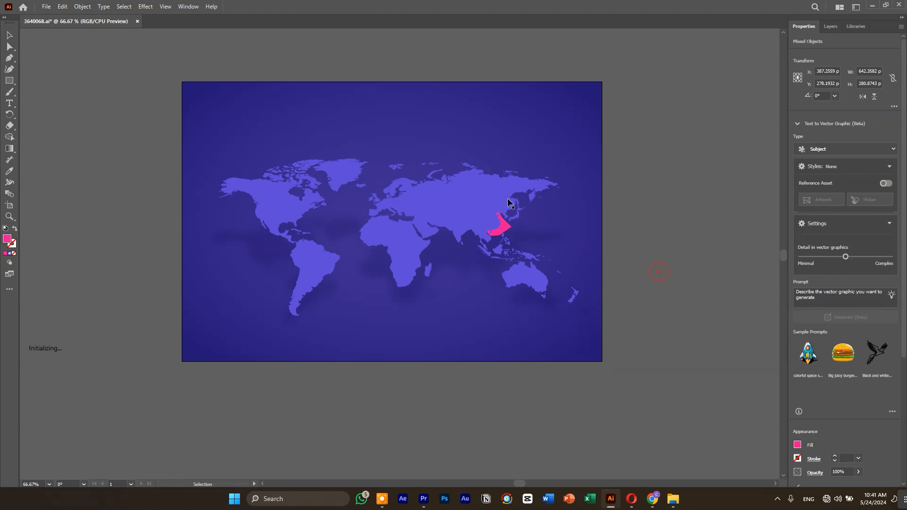
- Isolate the pink China shape and move it off the artboard, leaving the world map alone on the background
left_click_drag(457, 197, 415, 204)
left_click(491, 230)
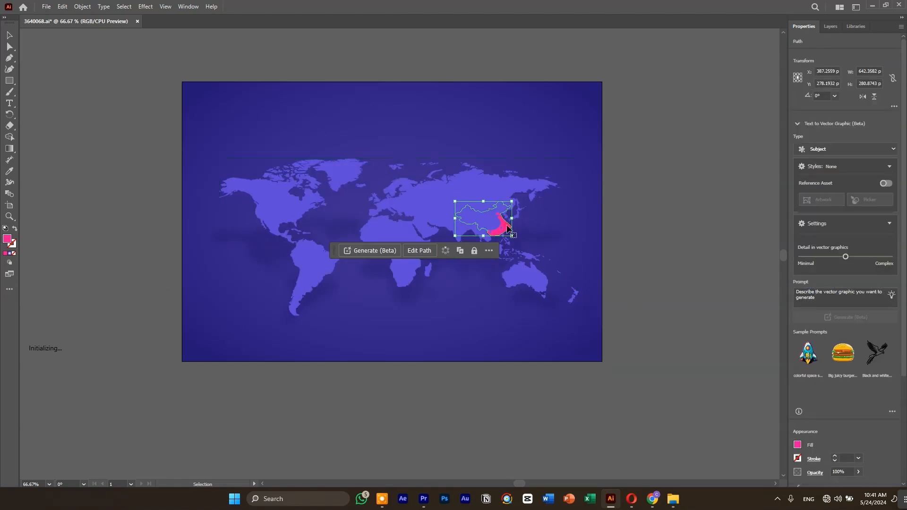
double_click(496, 228)
left_click_drag(504, 229, 745, 225)
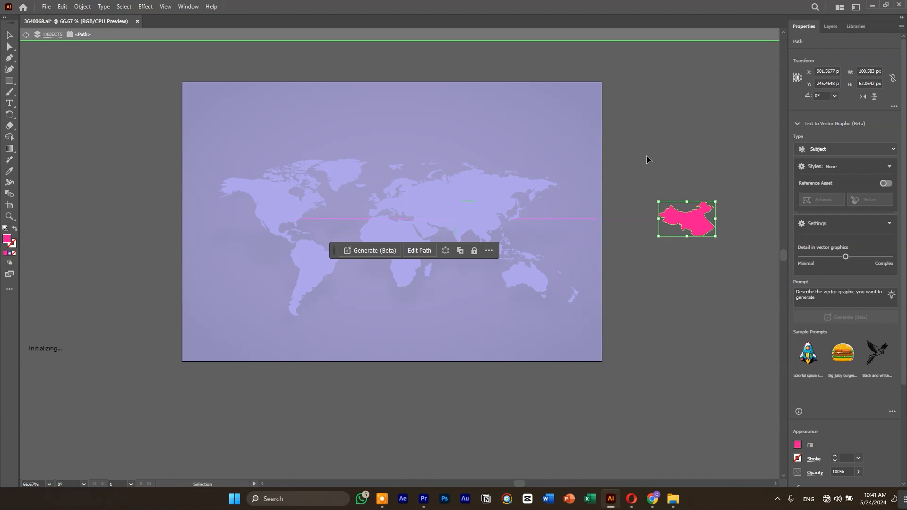
double_click(643, 153)
left_click(481, 192)
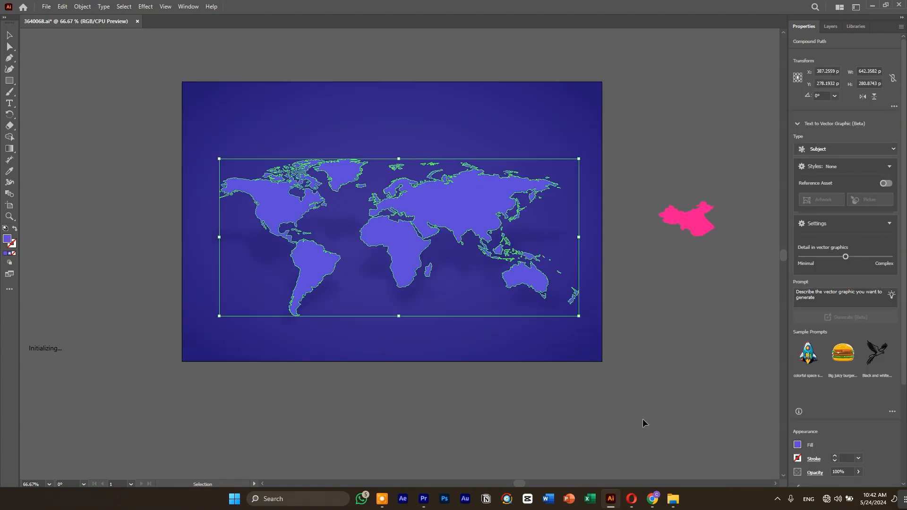
- Examine the exported map images in the New Map Animation folder, including Main_Map and Full-Map, and return to Illustrator
mouse_move(674, 502)
left_click(628, 446)
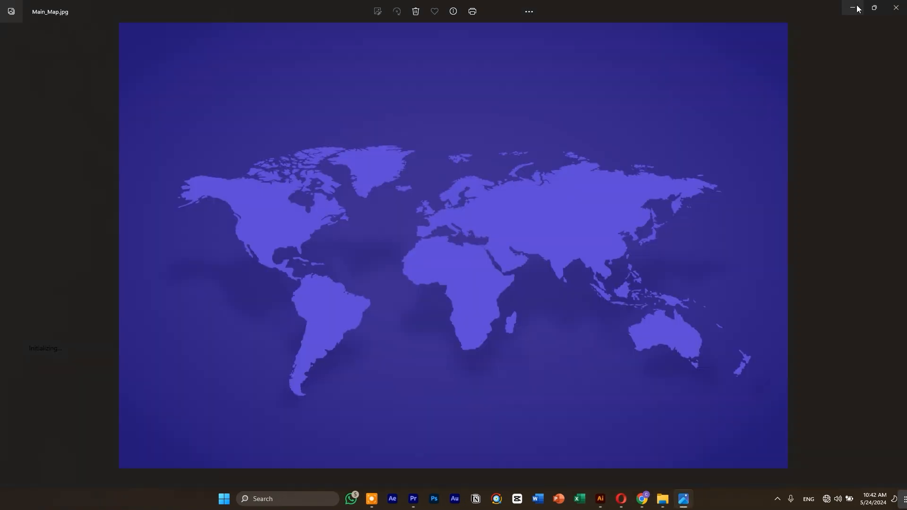
left_click(901, 2)
double_click(495, 126)
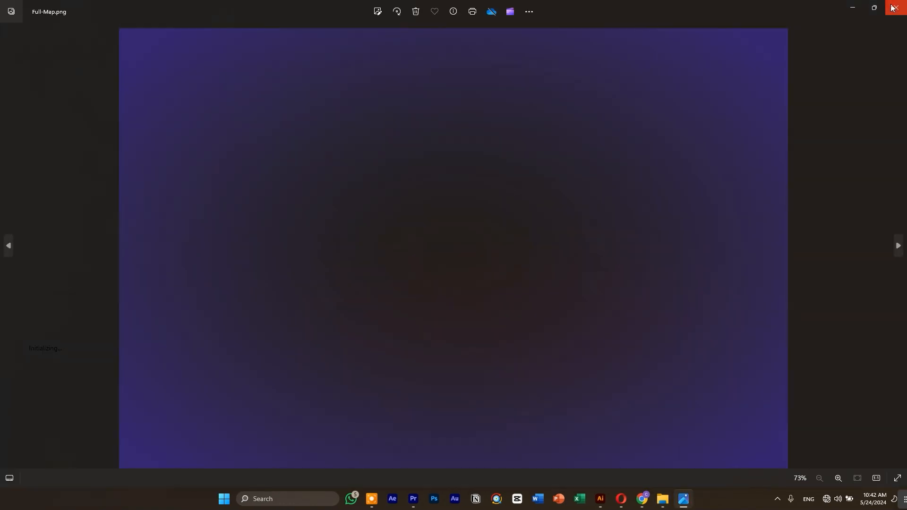
left_click(892, 7)
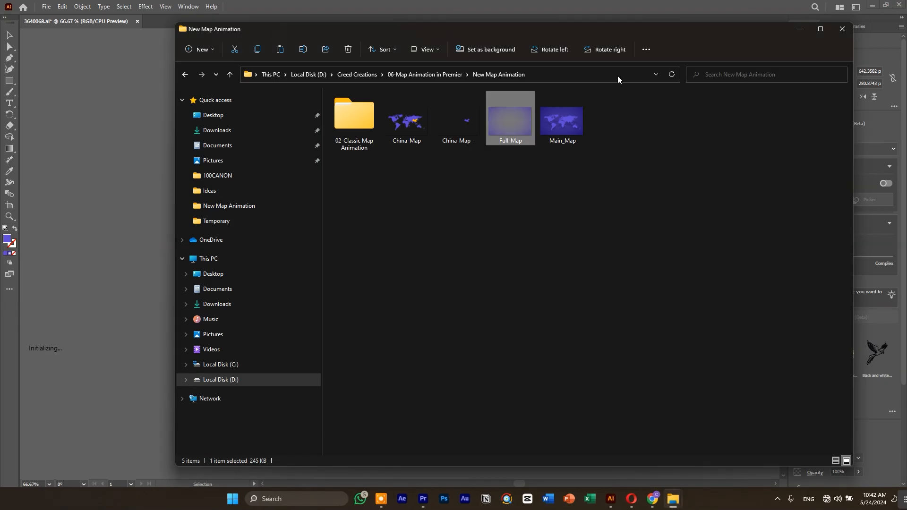
double_click(472, 138)
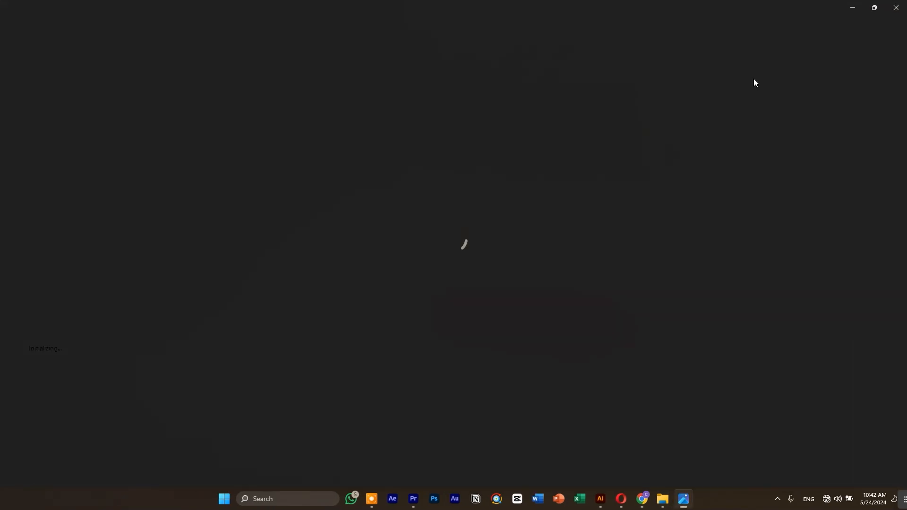
left_click(897, 6)
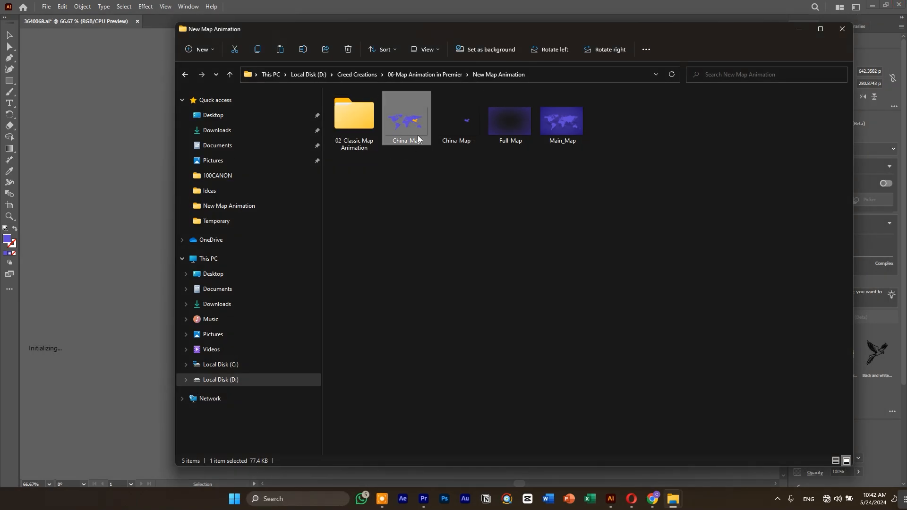
left_click(164, 158)
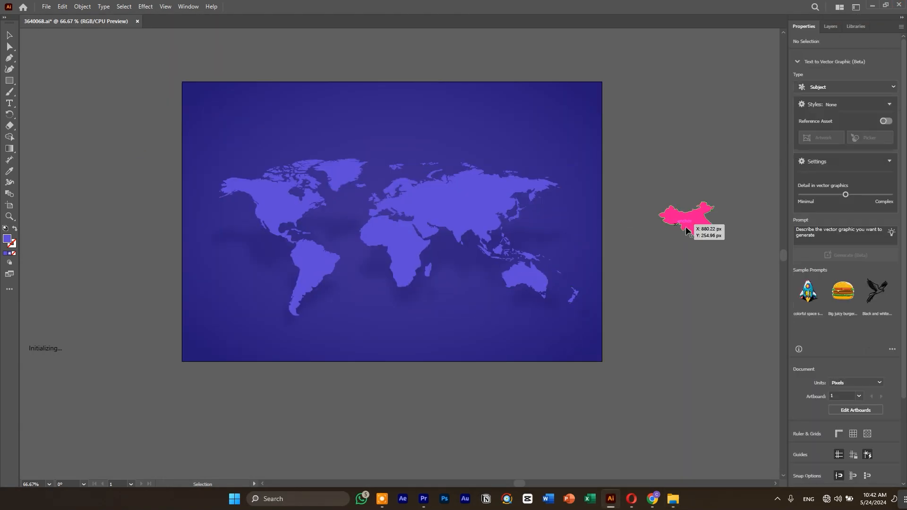
- Undo moving the China shape off the artboard
key("ctrl+z")
key("ctrl+z")
key("ctrl+z")
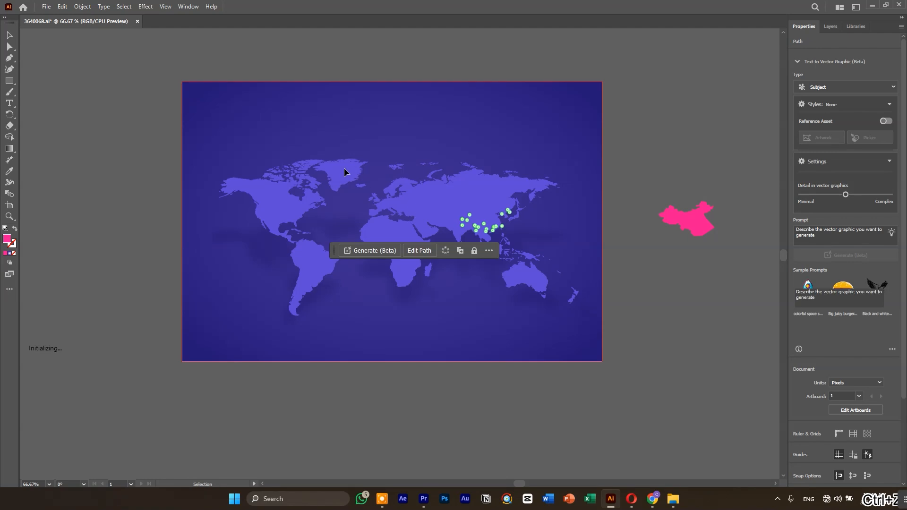
double_click(670, 190)
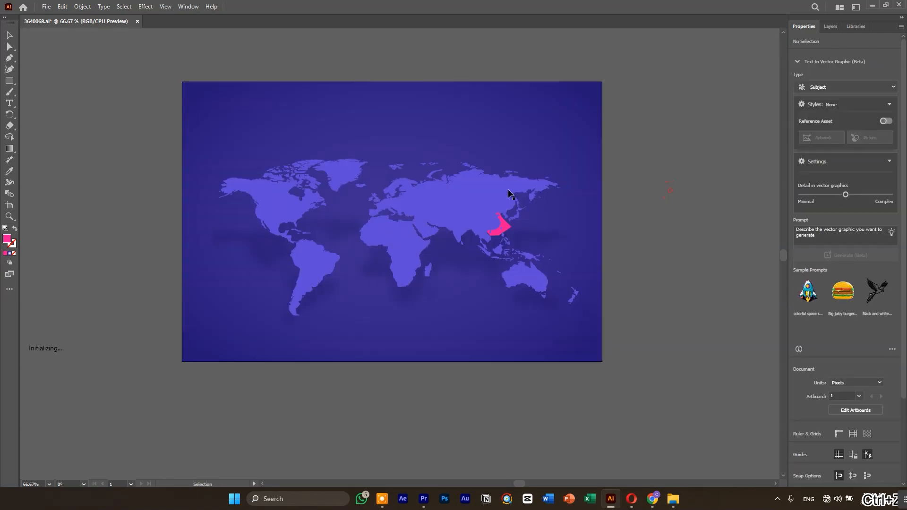
- Intersect the pink China shape with the world map using Pathfinder, keeping only the overlapping China outline
left_click(504, 227)
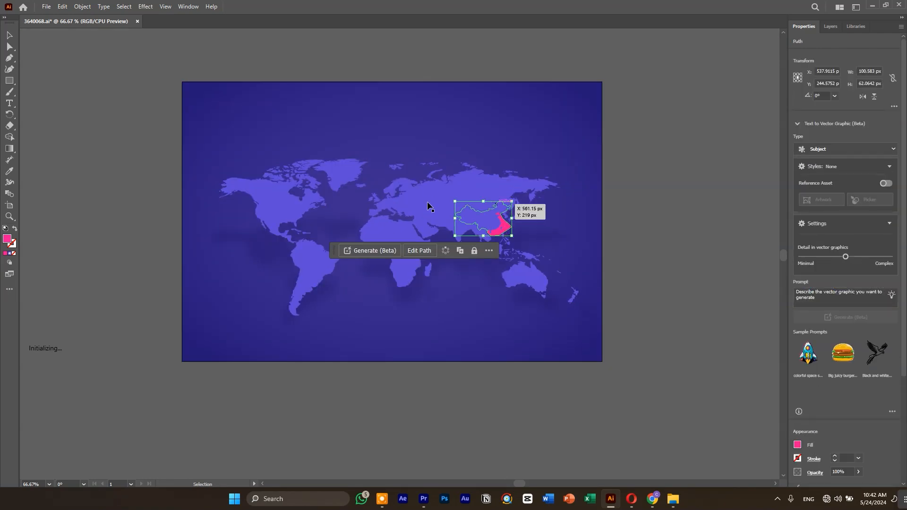
scroll(506, 229, "up", 2)
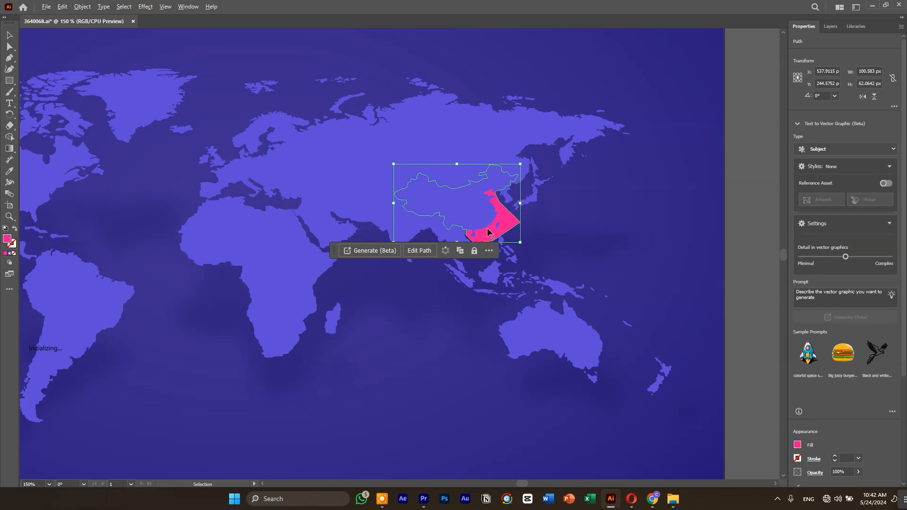
left_click(344, 172, "shift")
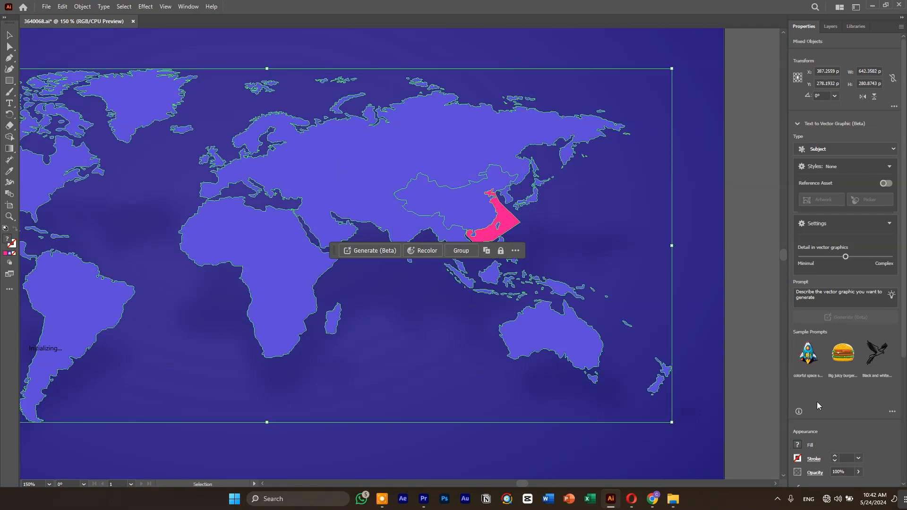
scroll(817, 401, "down", 3)
key("ctrl+z")
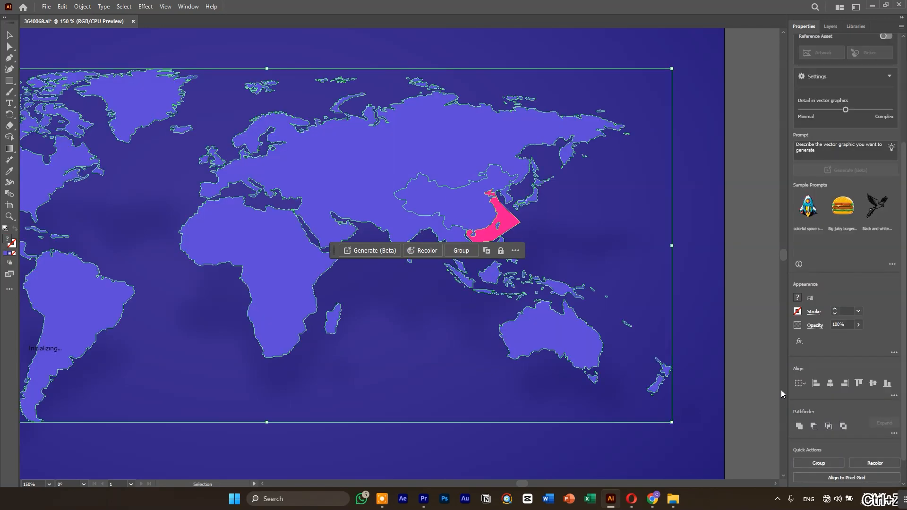
left_click(828, 426)
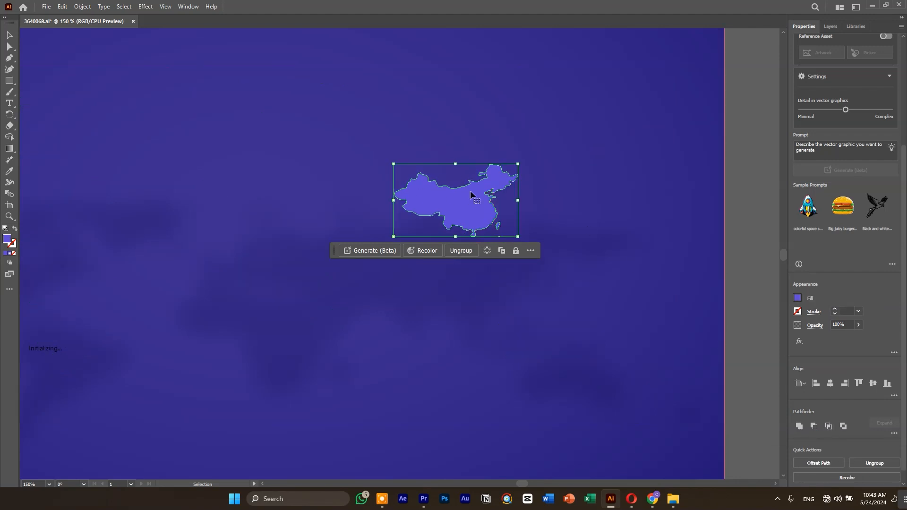
scroll(485, 209, "down", 1)
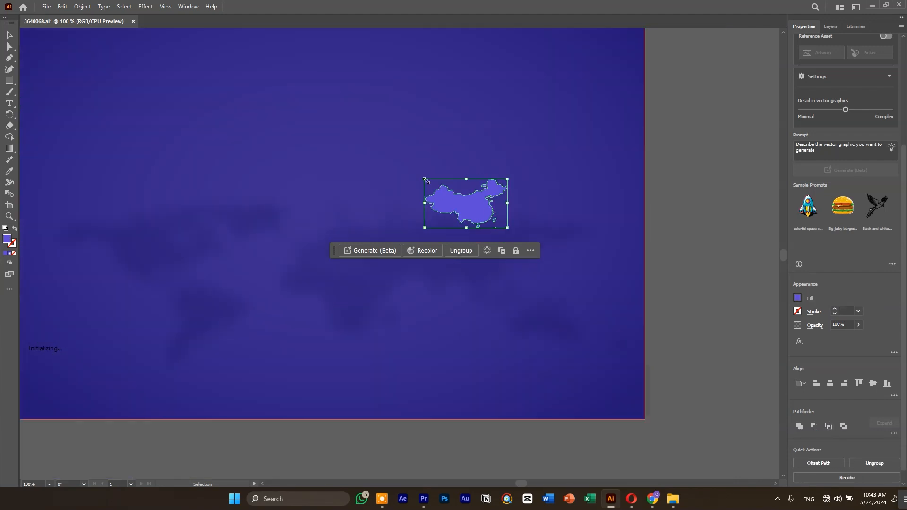
left_click(714, 161)
- Move the gradient, shadow and solid background objects off the artboard, leaving only the China shape on it
scroll(488, 206, "down", 1)
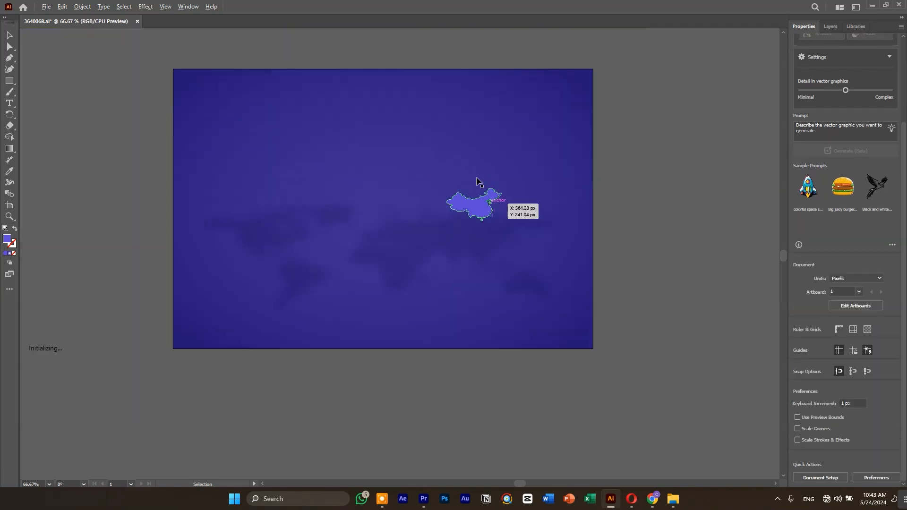
left_click_drag(570, 148, 576, 215)
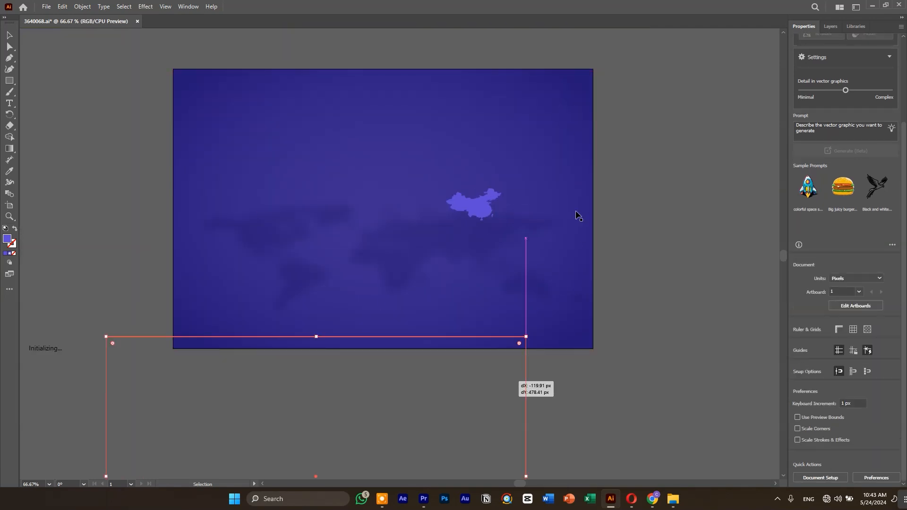
left_click_drag(521, 233, 458, 440)
left_click_drag(489, 360, 513, 417)
left_click_drag(531, 228, 92, 228)
- Recolour the fill of the China shape to orange-yellow
left_click(474, 213)
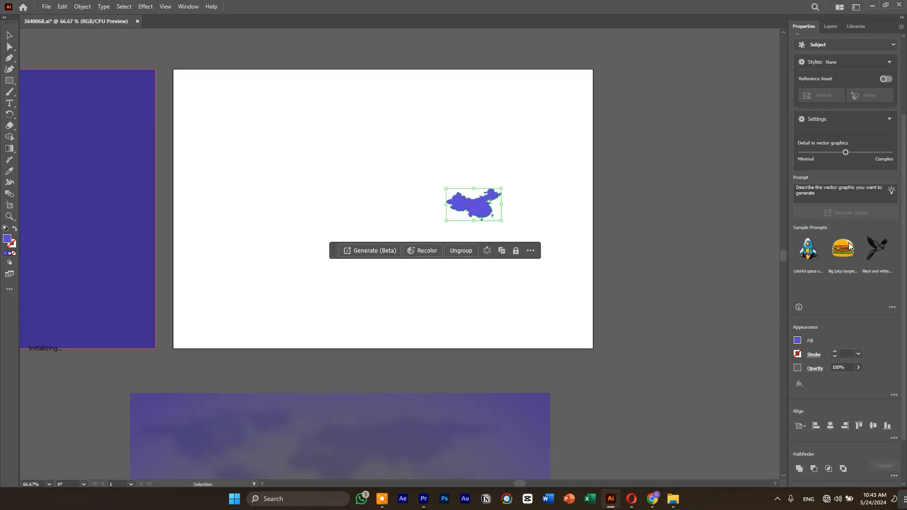
left_click(796, 342)
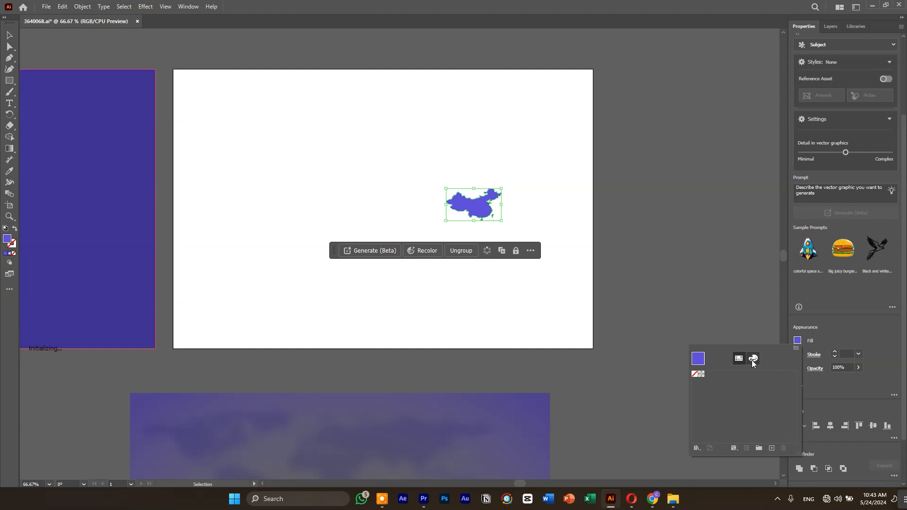
left_click(753, 358)
left_click(701, 441)
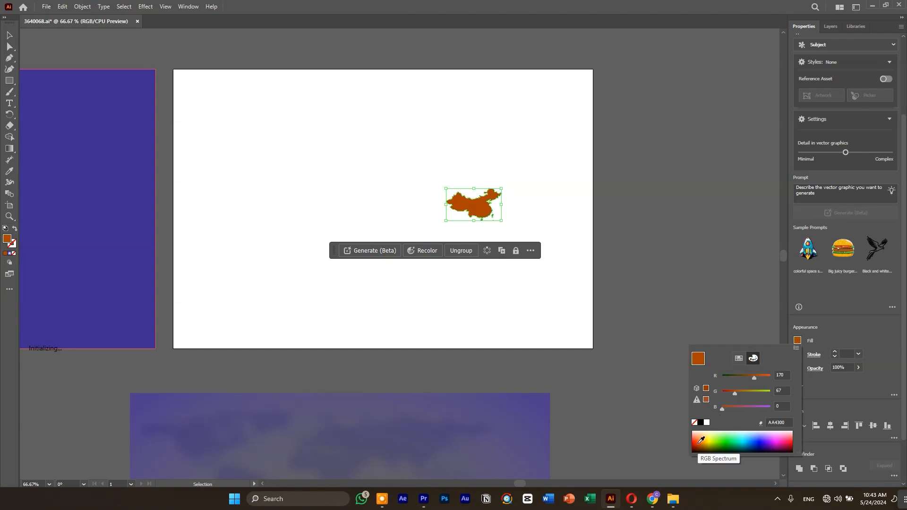
left_click(692, 432)
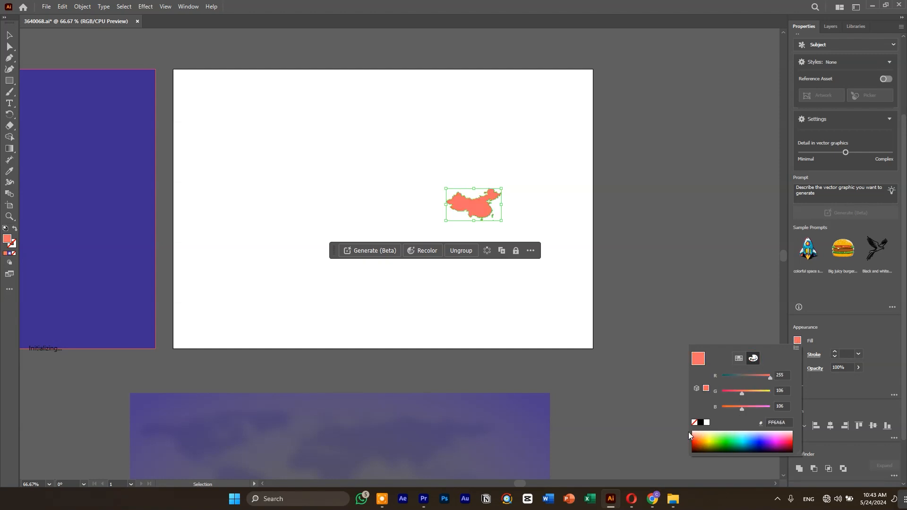
left_click(792, 437)
left_click(608, 178)
key("ctrl+z")
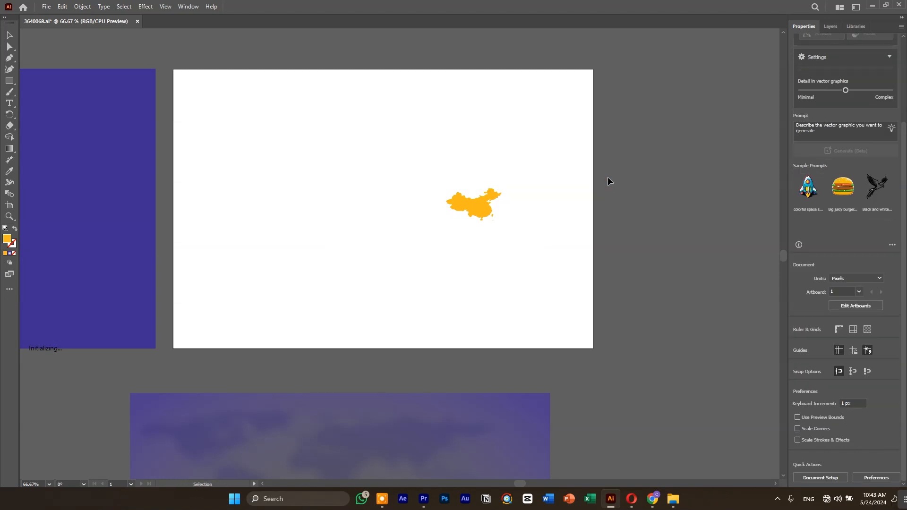
- Set up a web export of the China artboard as PNG-24 with transparency at 1920 px wide
key("ctrl+alt+shift+s")
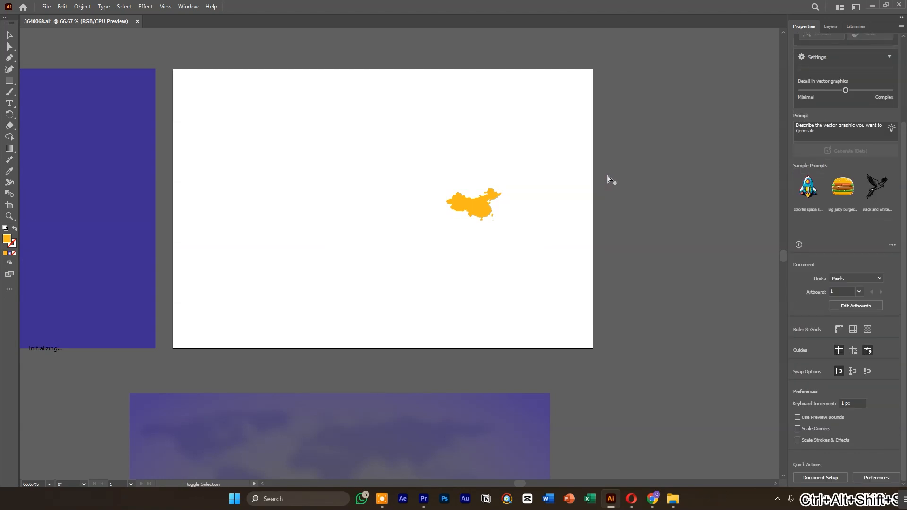
left_click(755, 151)
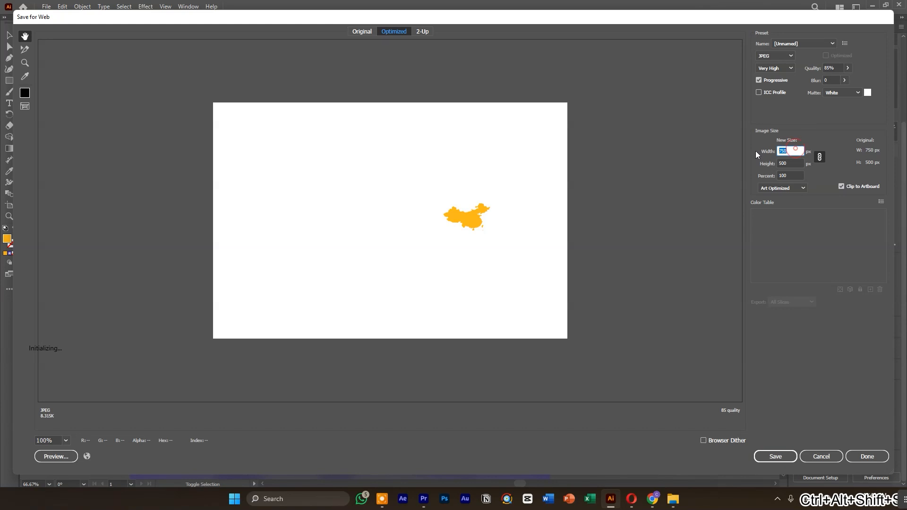
left_click_drag(779, 150, 800, 150)
double_click(800, 150)
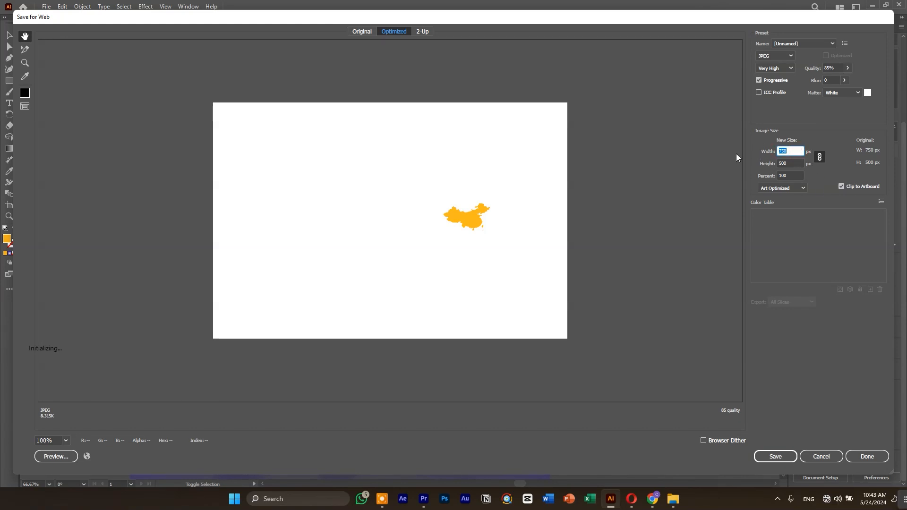
type("1920")
left_click(776, 56)
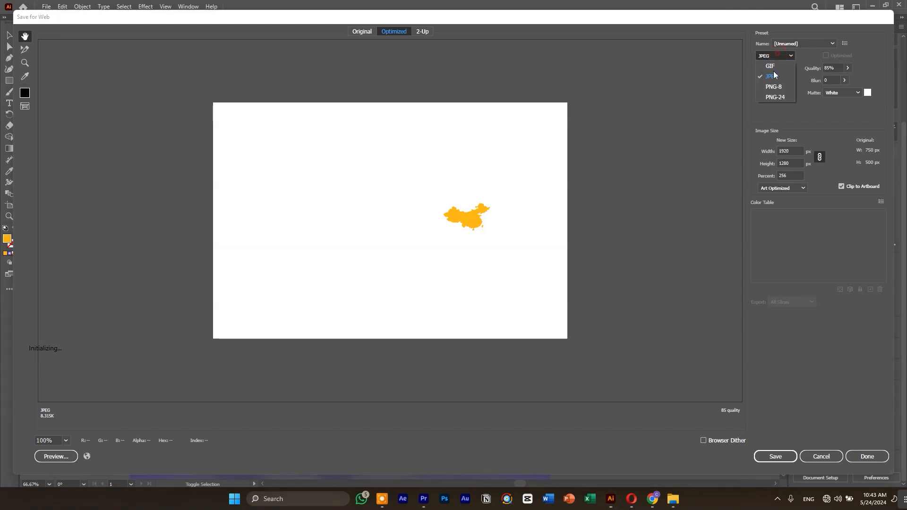
left_click(777, 57)
left_click(774, 97)
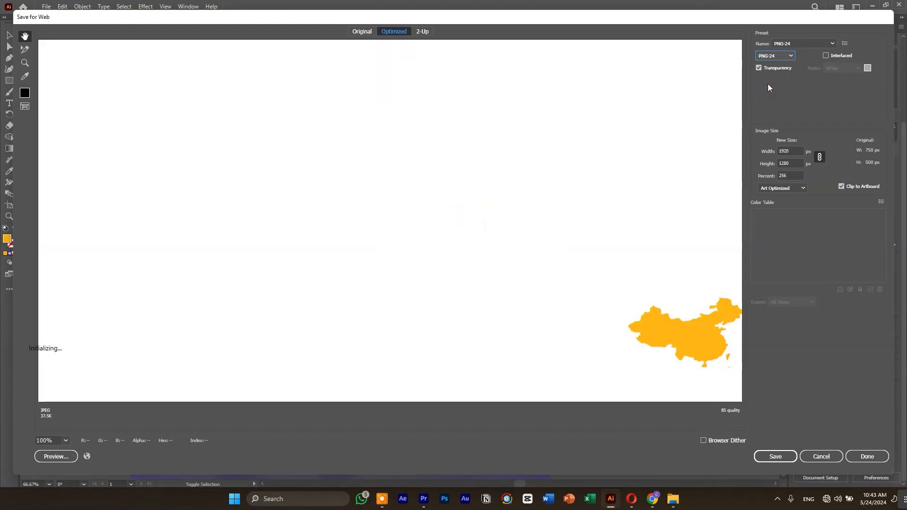
- Save the exported image as "China map Yellow Color" in the 06-Map Animation in Premier folder
left_click(795, 453)
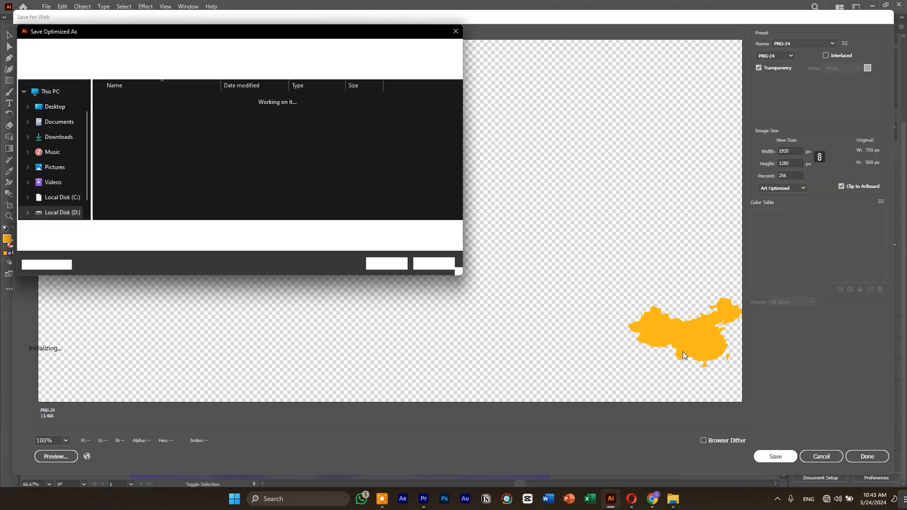
type("China map Yellow Color")
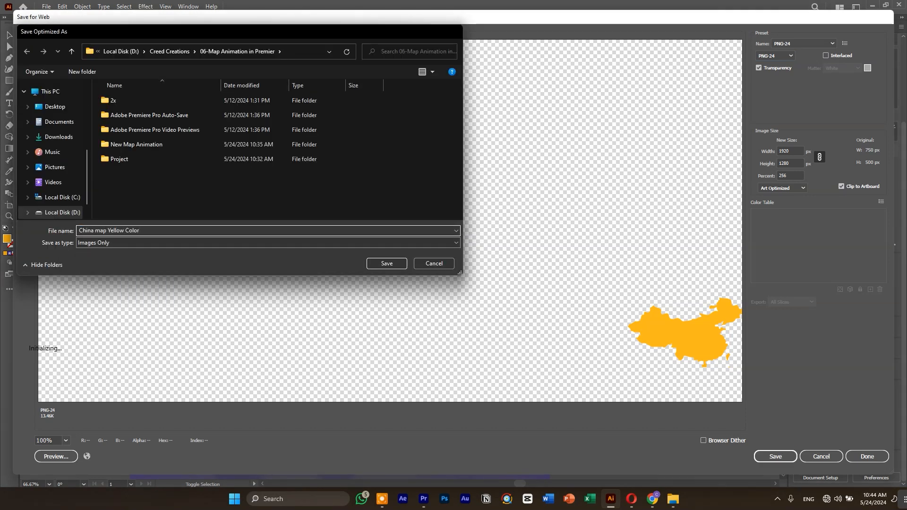
key("Return")
- Switch to Premiere Pro and create a project bin named Voice Over
key("alt+Tab")
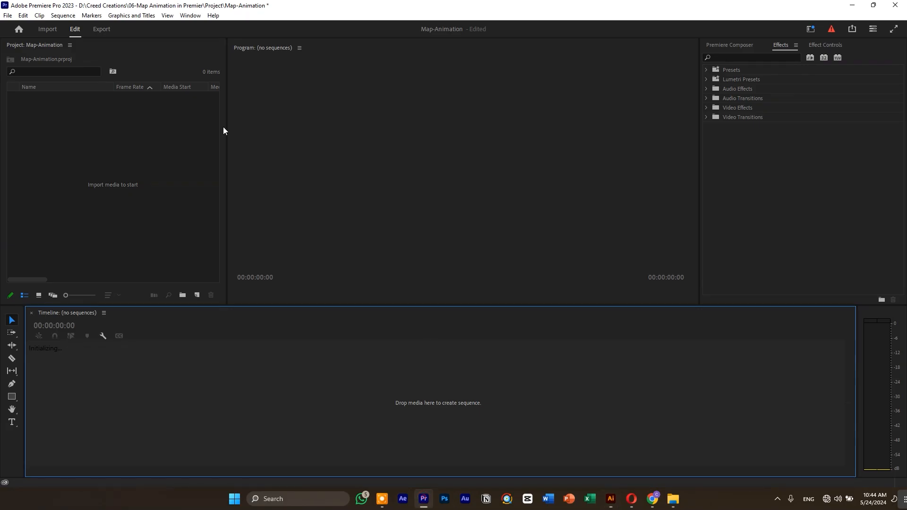
left_click(147, 176)
left_click(183, 295)
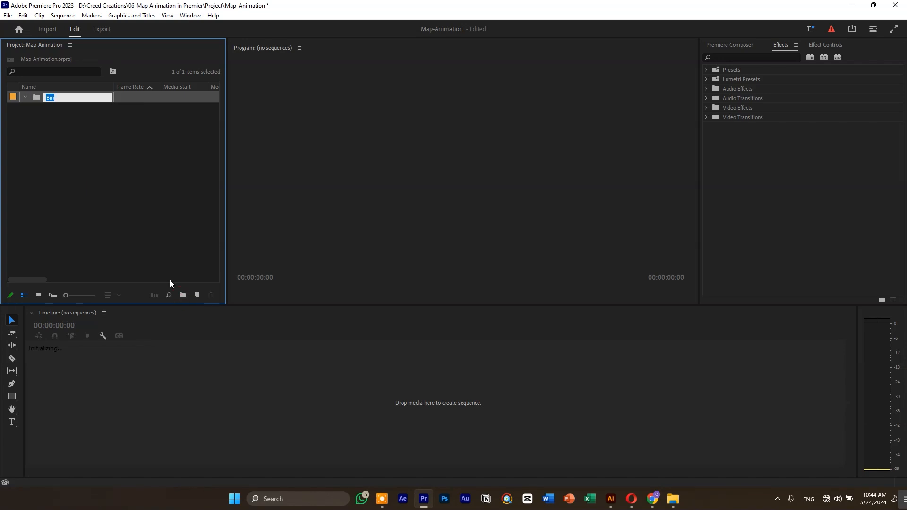
type("Voice Over")
key("Tab")
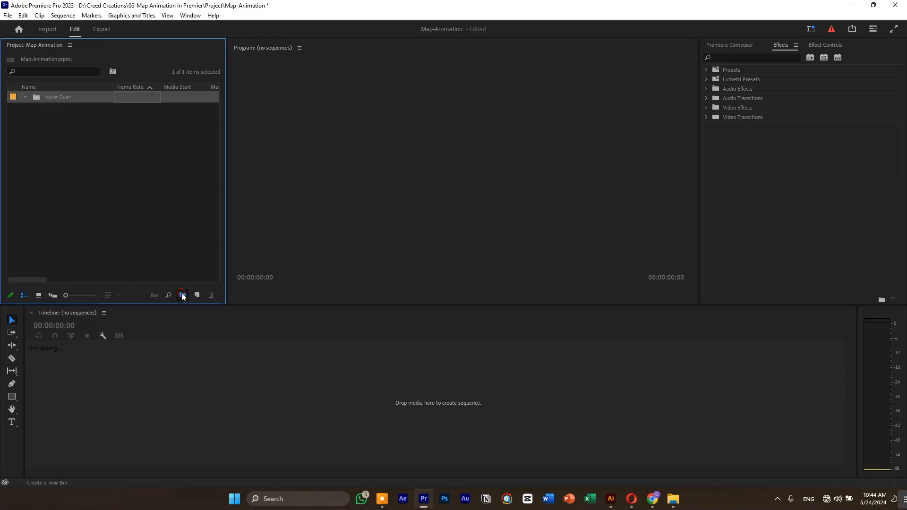
- Create a bin named Footages and move it out of Voice Over to the project's root level
left_click(182, 295)
type("Footag")
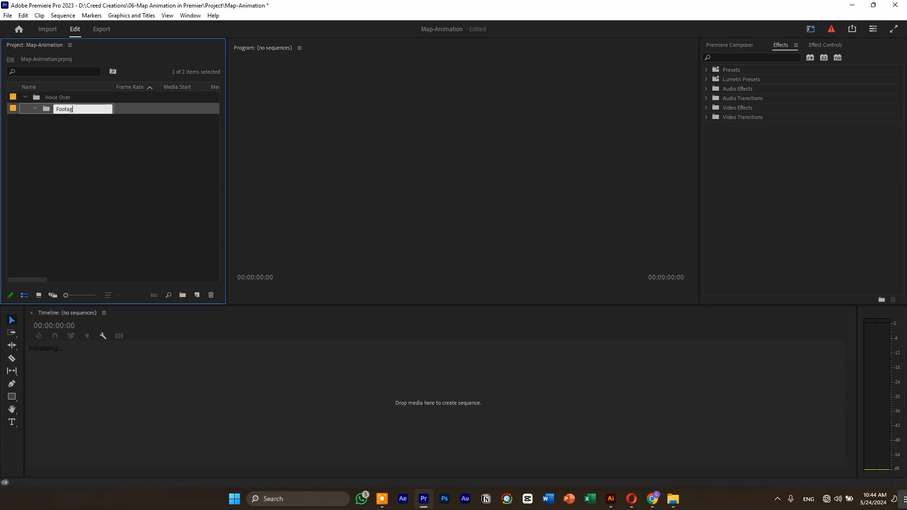
type("es")
key("Return")
left_click(158, 185)
mouse_move(55, 112)
left_mouse_down()
mouse_move(59, 97)
mouse_move(55, 110)
left_mouse_up()
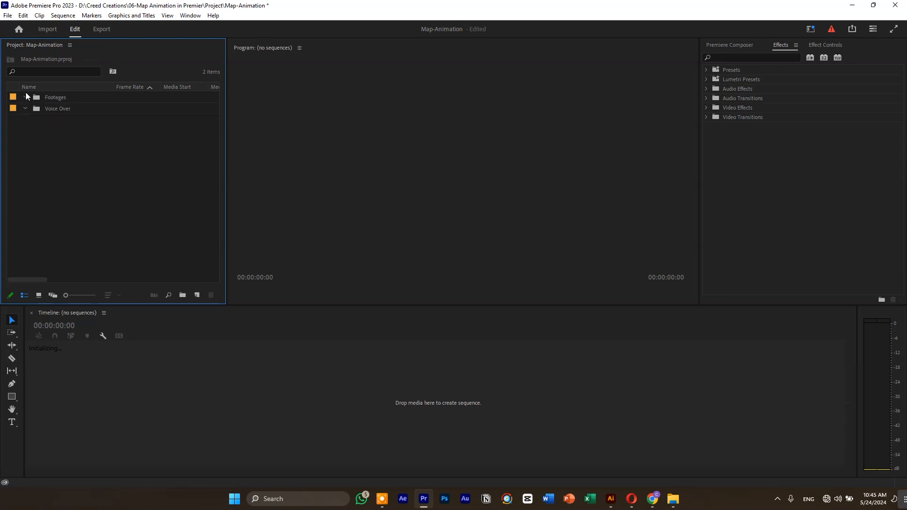
- Create a third root-level bin named Graphics and open it
left_click(182, 294)
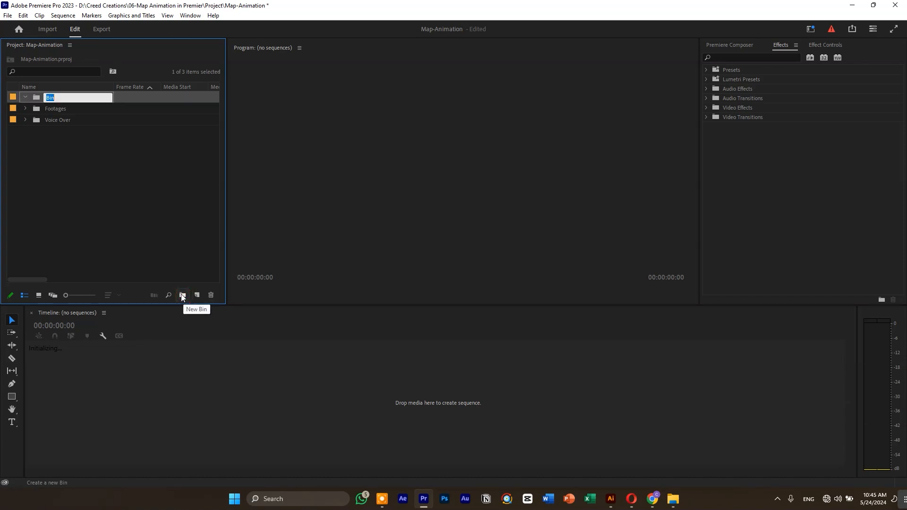
type("G")
key("Tab")
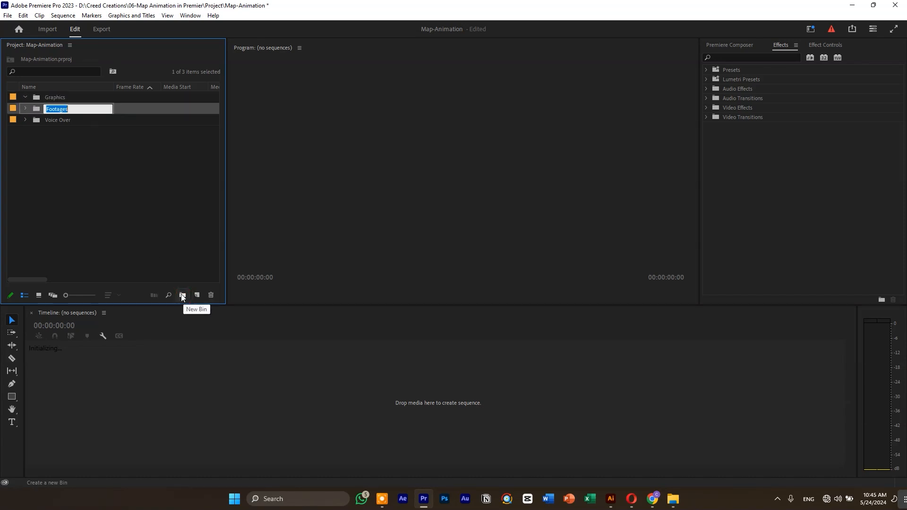
left_click(139, 221)
double_click(35, 96)
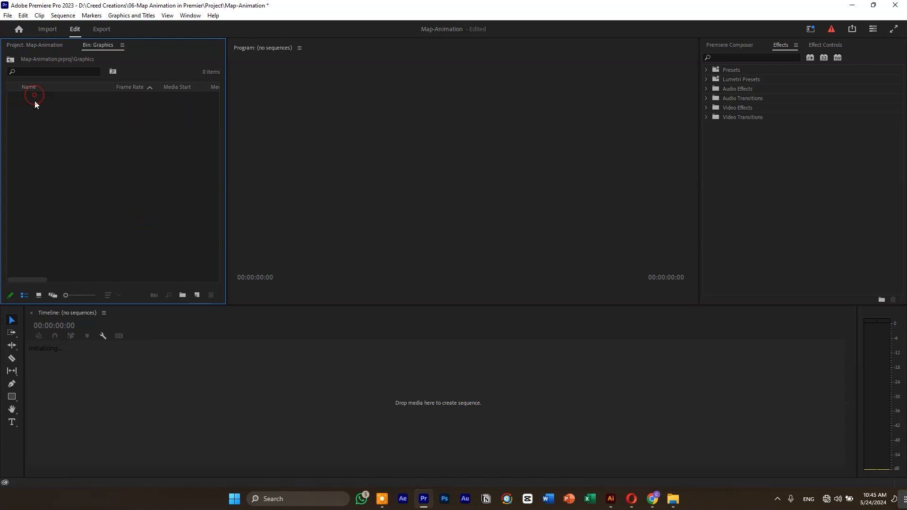
double_click(85, 149)
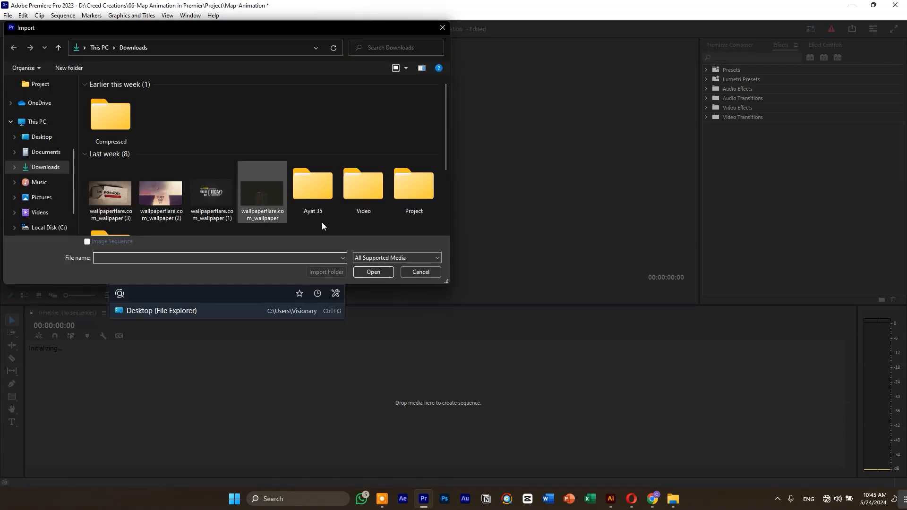
left_click(422, 271)
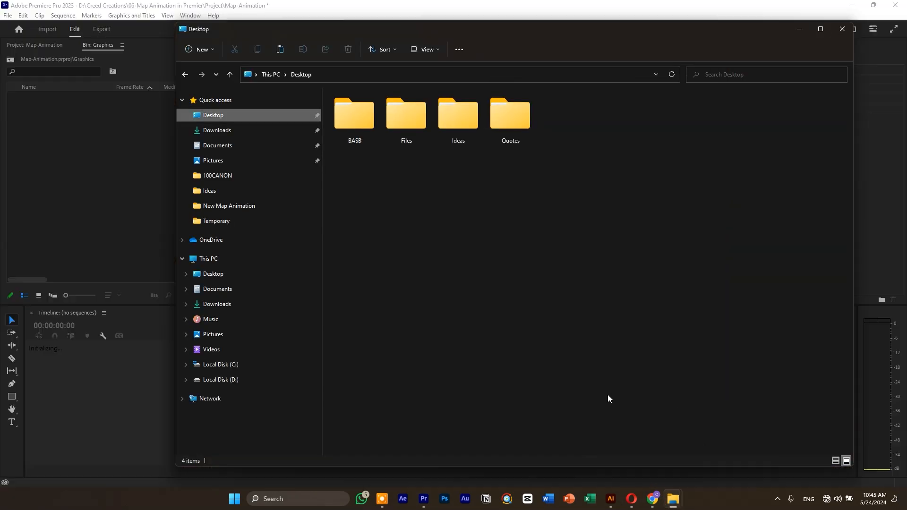
left_click(690, 456)
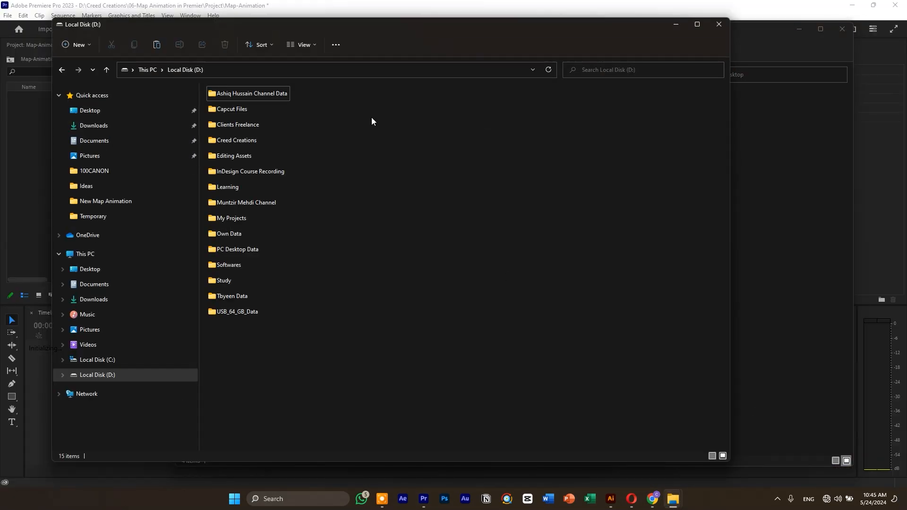
left_click(719, 23)
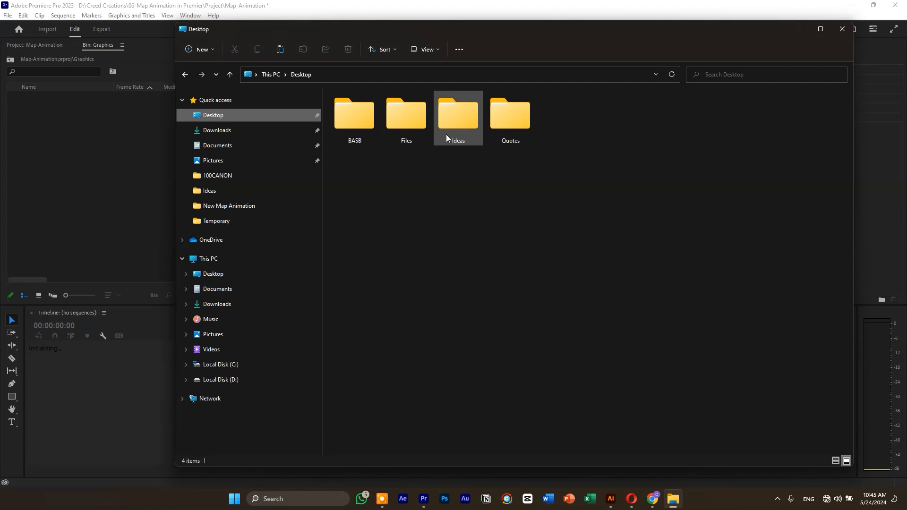
- Import China-Map-.png, China-map-Yellow-Color, Full-Map.png and Main_Map.jpg from the Creed Creations project folder on drive D into the Graphics bin
left_click(220, 380)
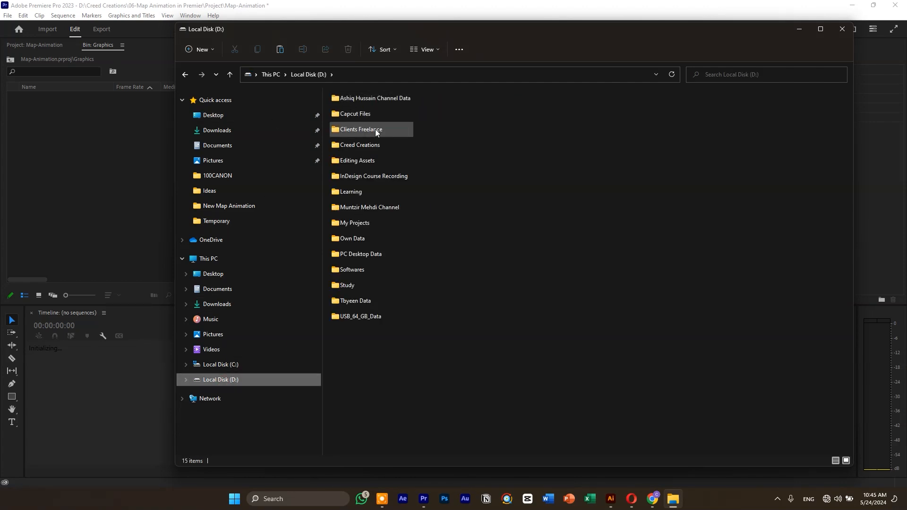
double_click(360, 145)
double_click(366, 178)
left_click_drag(461, 188, 127, 179)
double_click(510, 118)
left_click_drag(578, 161, 461, 122)
left_click_drag(461, 123, 130, 186)
left_click(120, 179)
- Create a sequence named Map_Animation using the RED R3D 1080p 16x9 25 preset
left_click(214, 295)
left_click(245, 309)
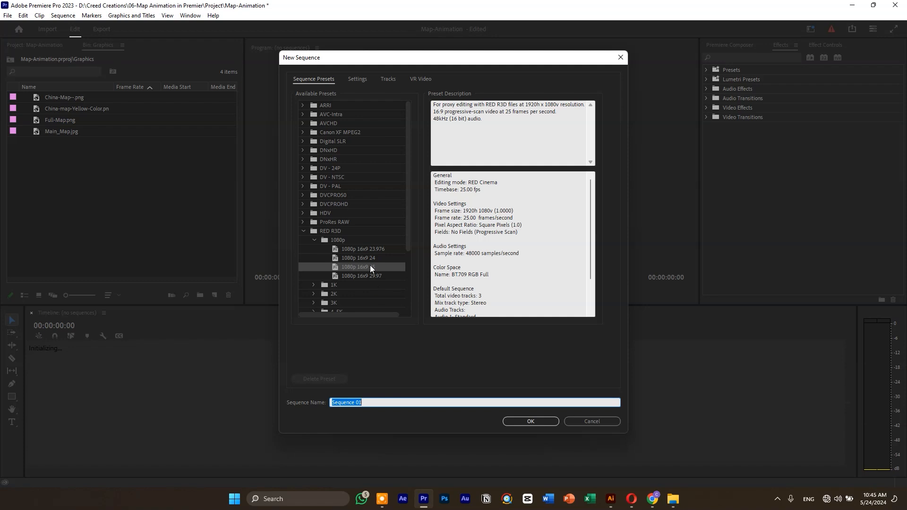
type("Map_Animation")
key("Return")
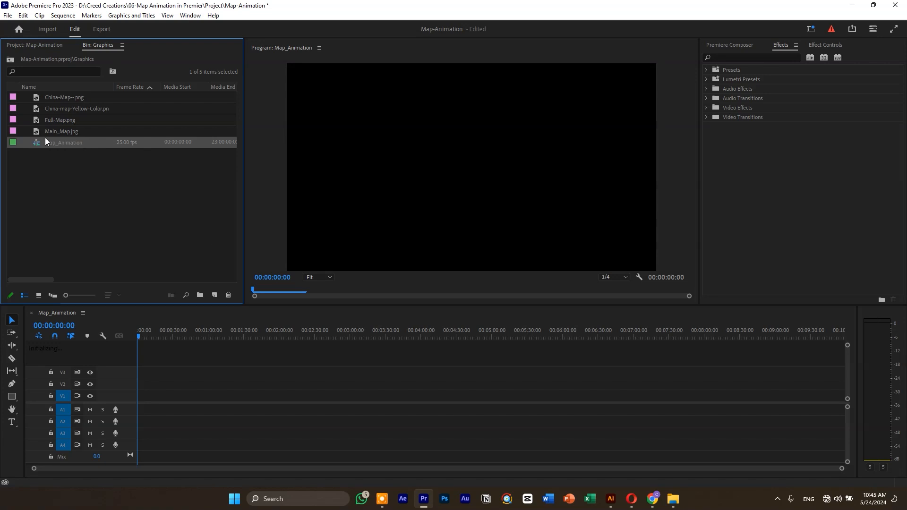
- Place Main_Map.jpg on track V1 of the Map_Animation sequence and bring the playhead over the clip
left_click(69, 132)
left_click_drag(69, 134, 339, 396)
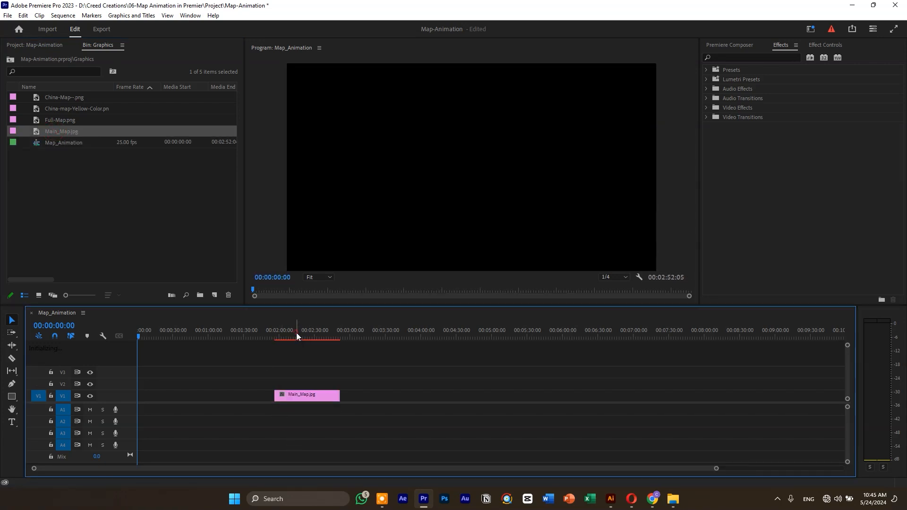
left_click(295, 333)
left_click_drag(312, 333, 308, 359)
- Place the China-map-Yellow-Color image on track V2 directly above Main_Map.jpg, ending at the same point, and preview the overlay
left_click(62, 120)
left_click_drag(70, 108, 339, 384)
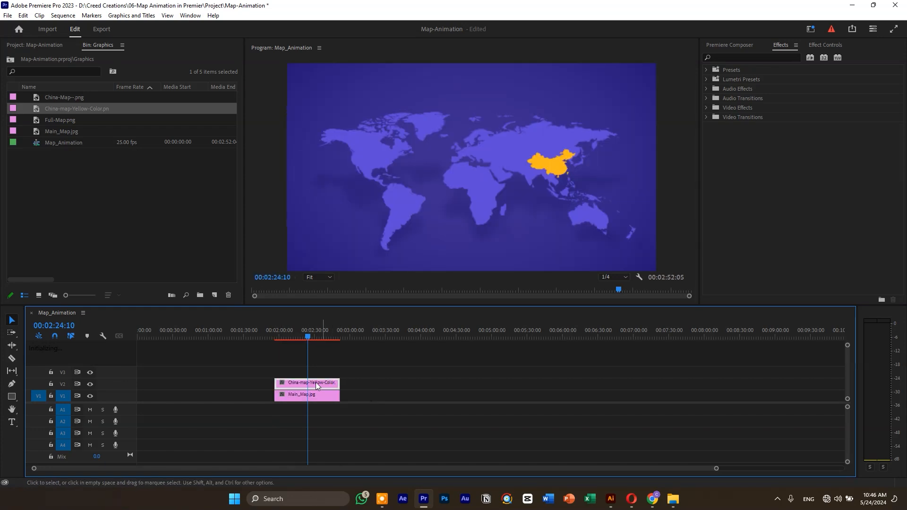
left_click_drag(286, 337, 295, 340)
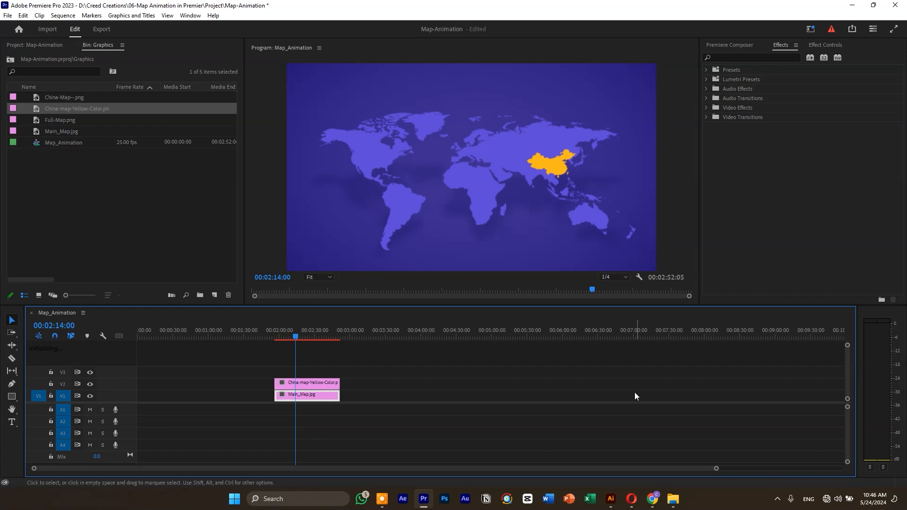
- Switch to Illustrator and undo the edits back to the original world map artwork with the pins and pink China shape
left_click(614, 500)
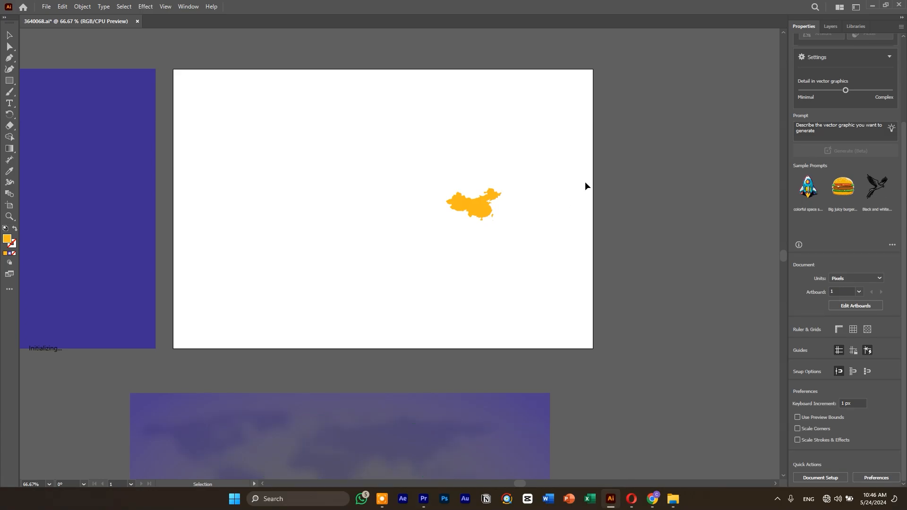
scroll(565, 196, "down", 1)
mouse_move(491, 204)
left_mouse_down()
mouse_move(413, 229)
mouse_move(444, 222)
mouse_move(400, 188)
mouse_move(412, 217)
mouse_move(499, 210)
left_mouse_up()
key("a")
key("ctrl+z")
key("ctrl+z")
left_click(596, 210)
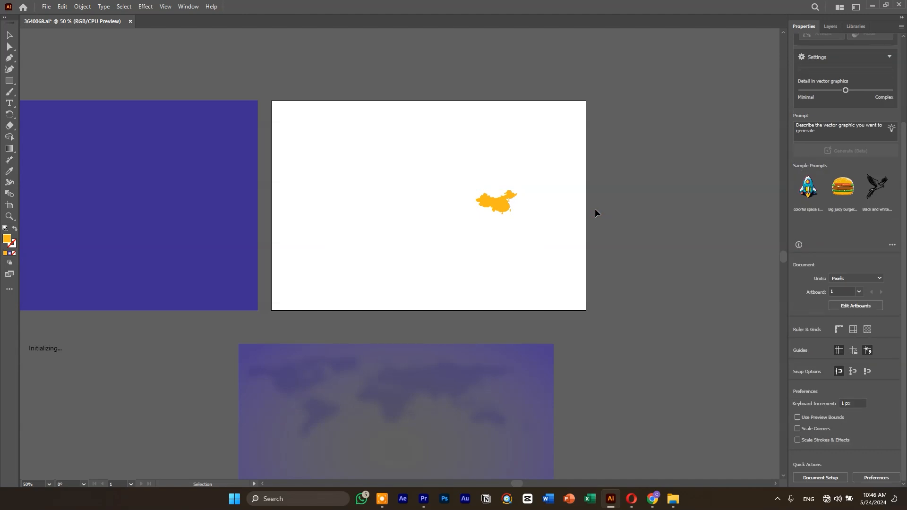
scroll(578, 208, "down", 1)
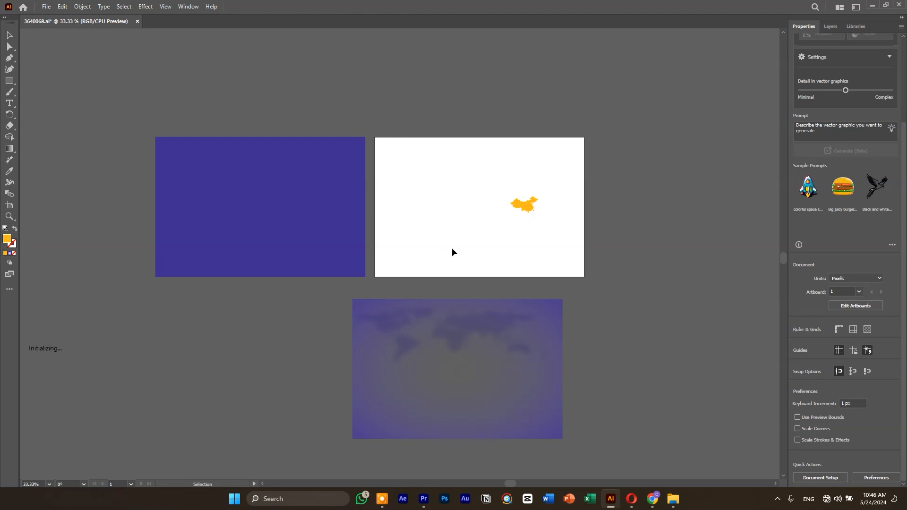
scroll(449, 250, "down", 1)
scroll(449, 250, "up", 1)
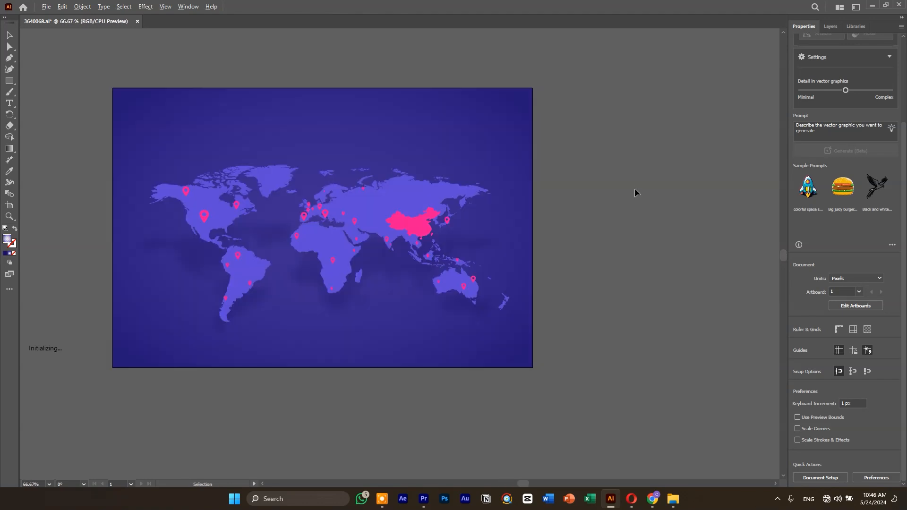
- Try to shift the world map with the China shape away from its shadow
left_click_drag(414, 173, 363, 188)
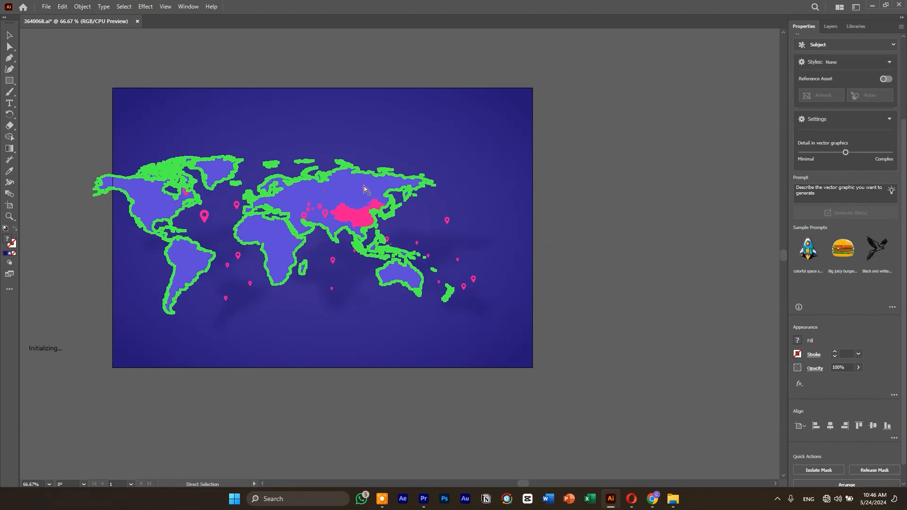
key("ctrl+z")
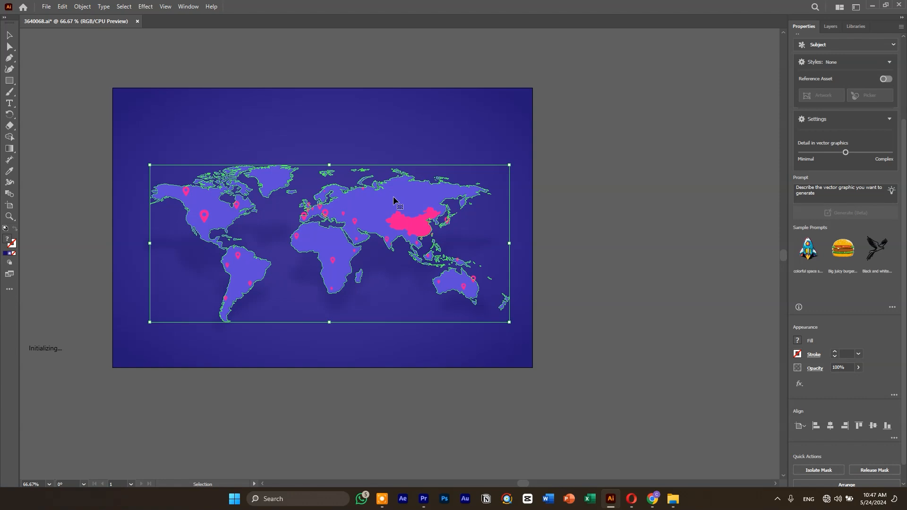
- Return to Premiere Pro and toggle the China-map-Yellow-Color clip on V2 off and on to compare it with the base map
left_click(872, 5)
left_click(312, 352)
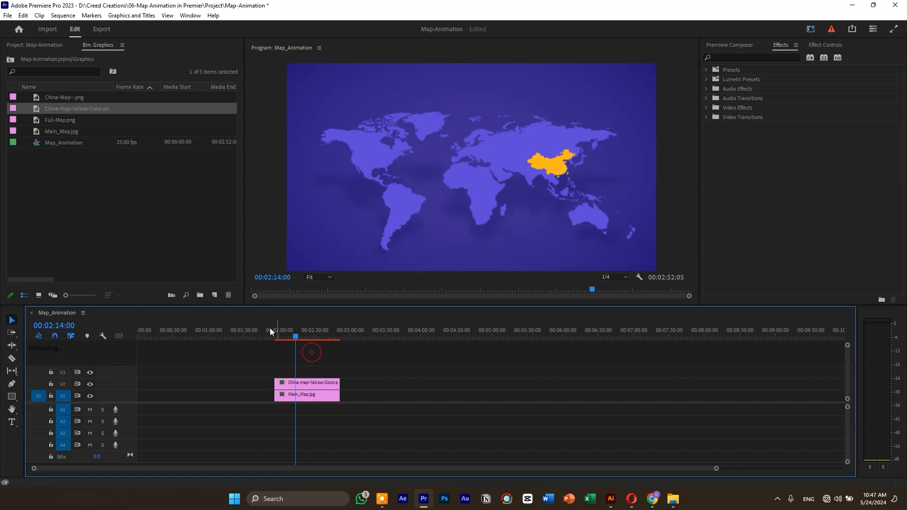
left_click_drag(286, 337, 312, 338)
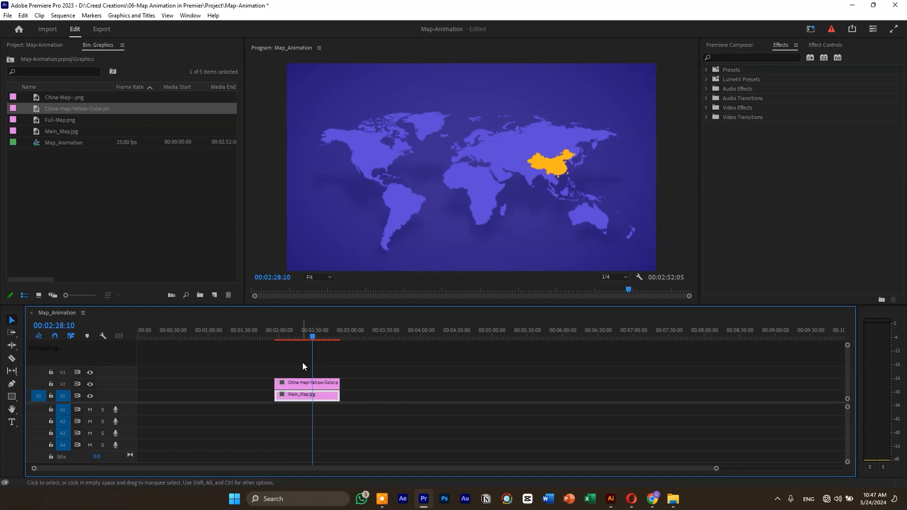
left_click(316, 383)
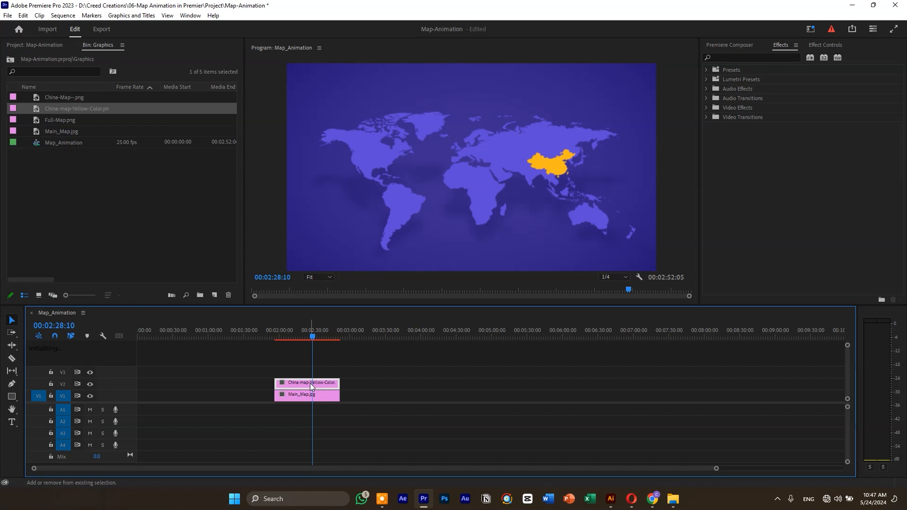
key("shift+e")
key("shift+e")
key("shift+e")
key("shift+e")
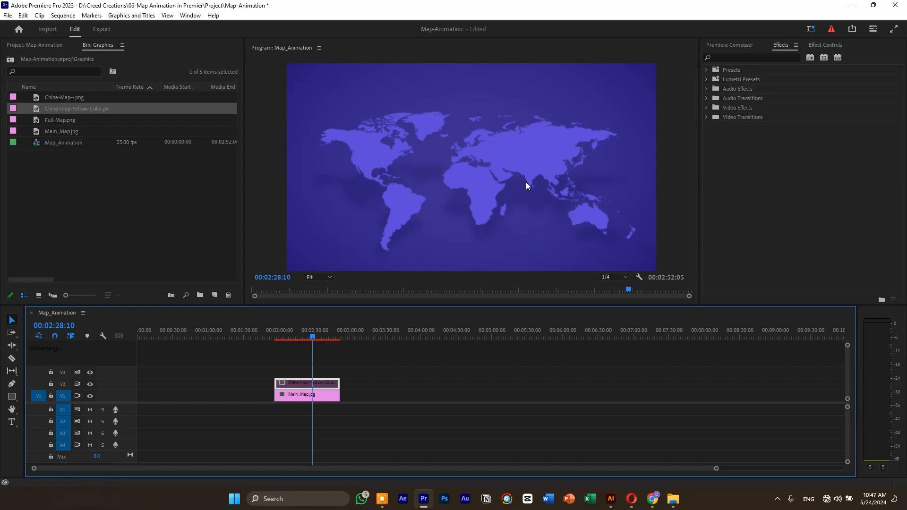
- Examine the map with and without the yellow China overlay by repeatedly disabling and re-enabling the V2 clip
key("shift+e")
key("shift+e")
key("shift+e")
key("shift+e")
key("shift+e")
key("shift+e")
key("shift+e")
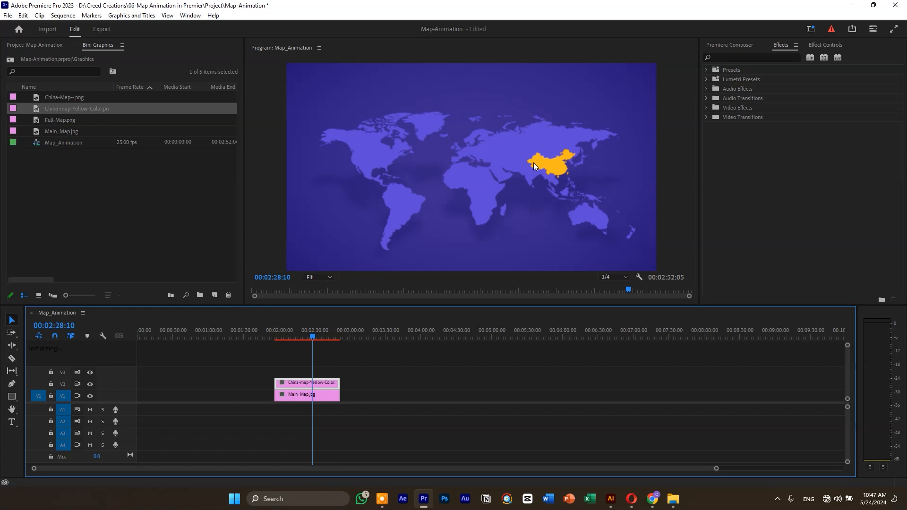
key("shift+e")
key("shift+e")
key("shift+e")
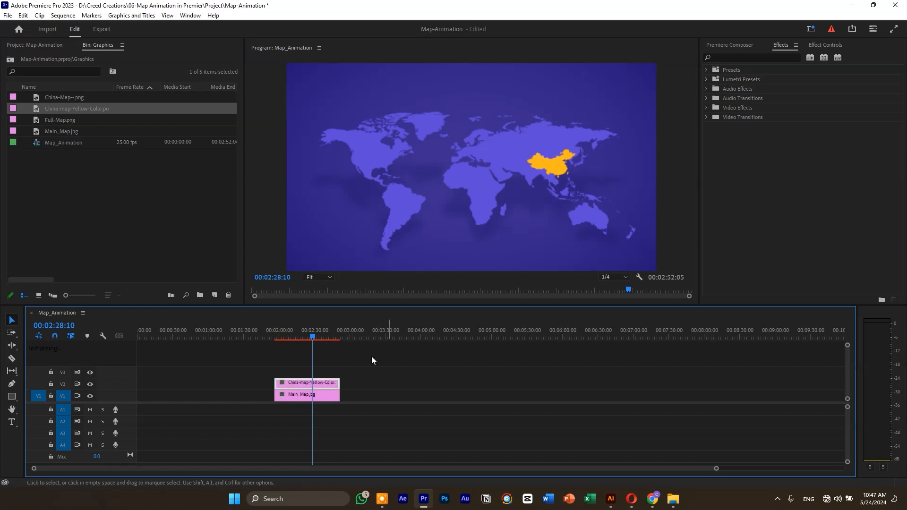
key("shift+e")
key("shift+e")
key("shift+e")
key("shift+e")
key("shift+e")
key("shift+e")
key("shift+e")
key("shift+e")
key("shift+e")
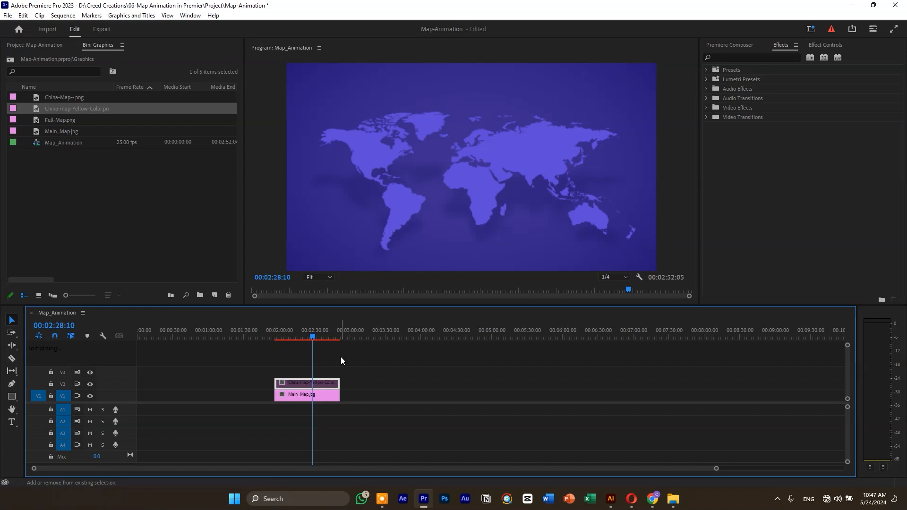
key("shift+e")
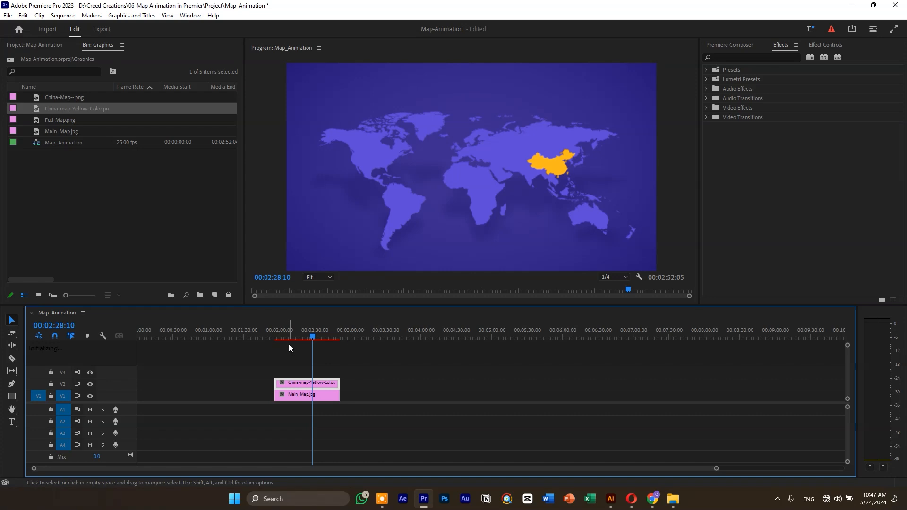
mouse_move(293, 342)
left_mouse_down()
mouse_move(283, 339)
mouse_move(314, 341)
mouse_move(296, 340)
left_mouse_up()
left_click_drag(296, 336, 289, 337)
left_click_drag(306, 364, 319, 394)
right_click(318, 395)
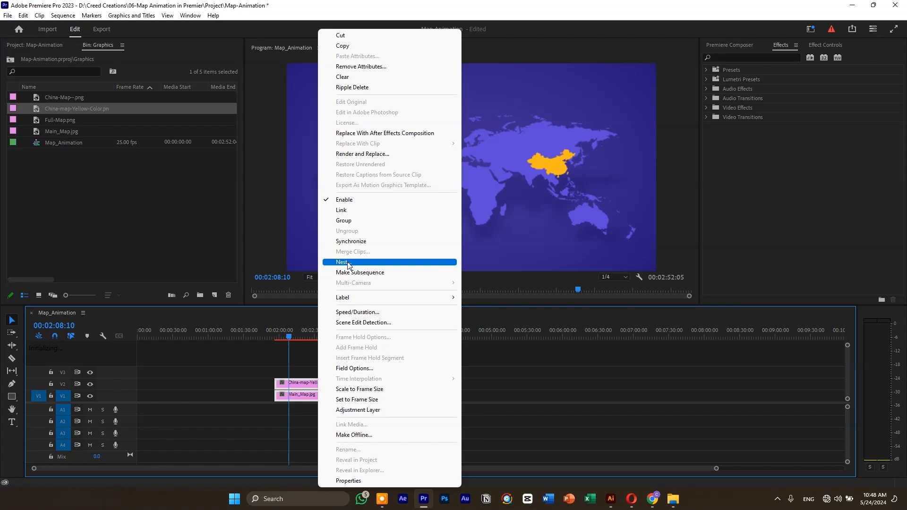
left_click(548, 388)
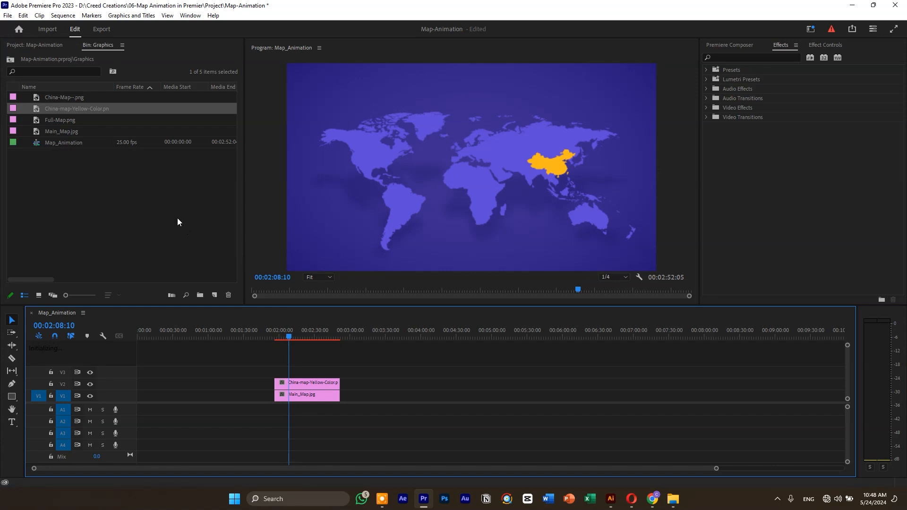
- Create a 1920 x 1080, 25 fps adjustment layer and place it on V3, extended to span the map clips below
right_click(151, 229)
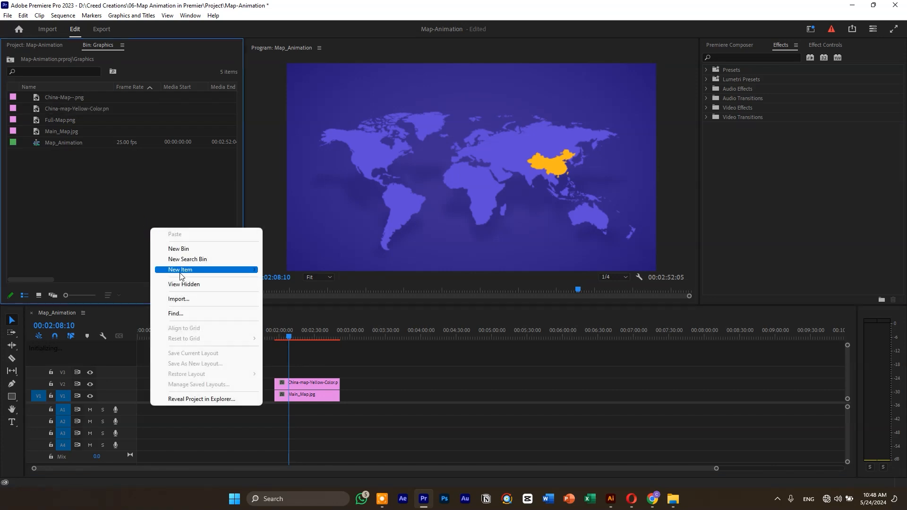
mouse_move(181, 277)
left_click(315, 301)
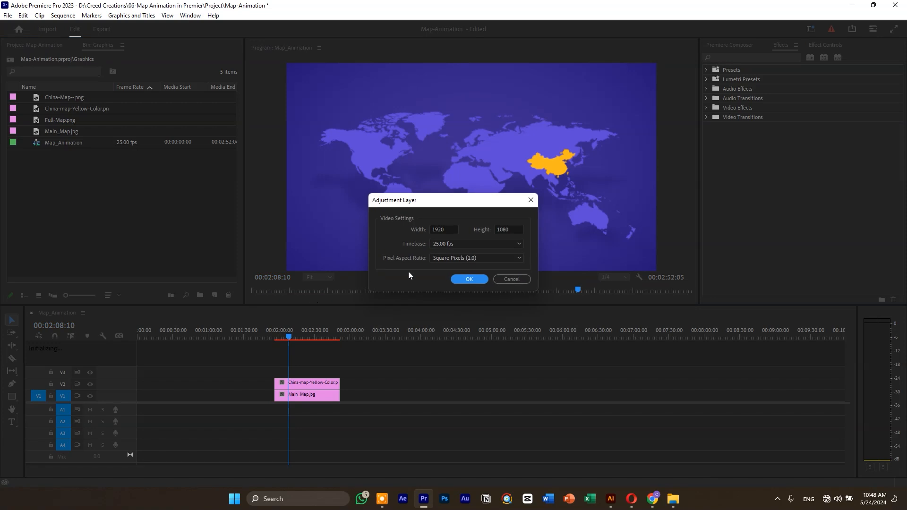
left_click(468, 279)
left_click_drag(57, 96, 342, 373)
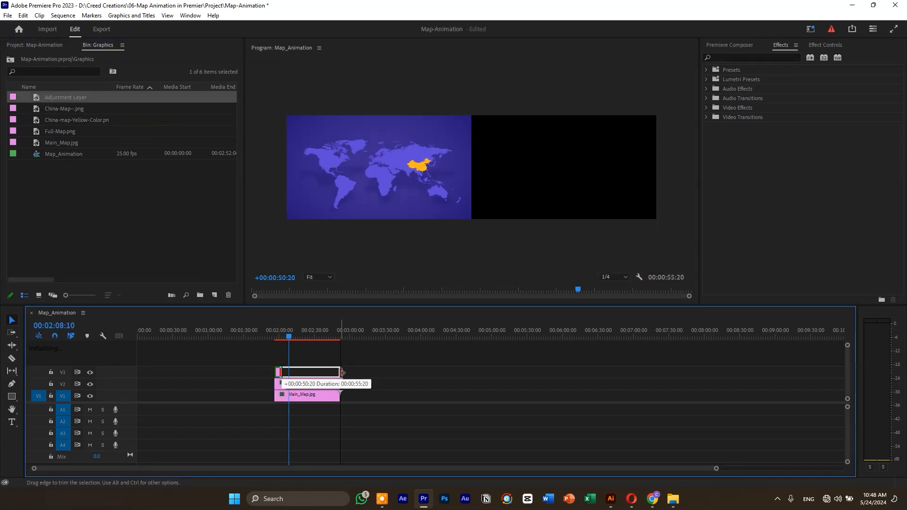
- Color-label the adjustment layer clip Blue and the China-map-Yellow-Color clip Yellow in the sequence
right_click(315, 370)
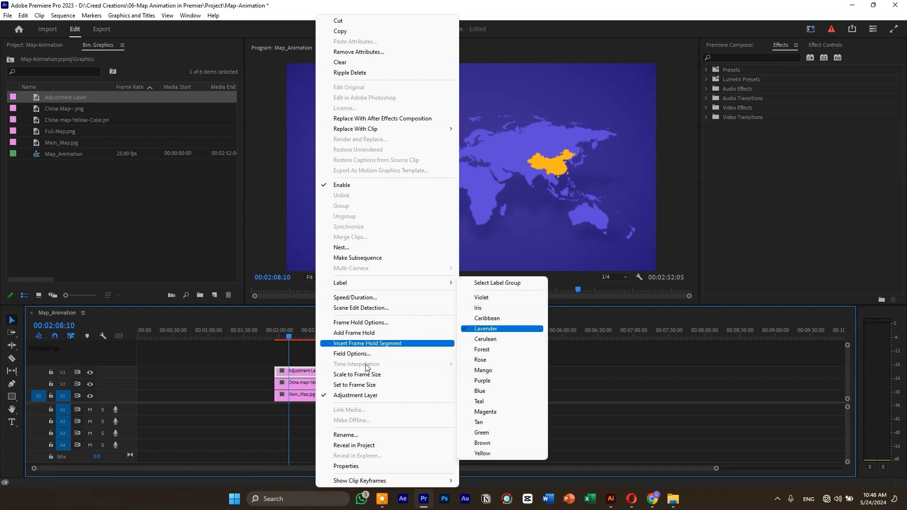
left_click(480, 391)
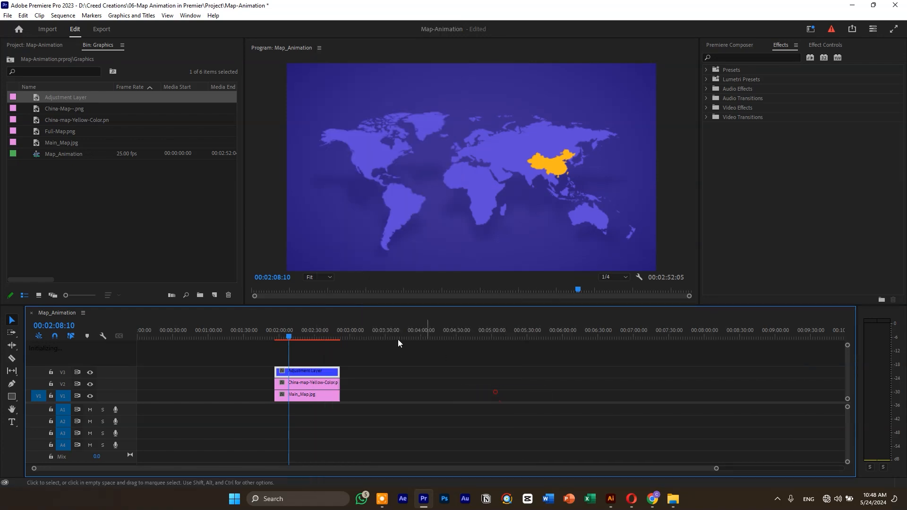
right_click(319, 384)
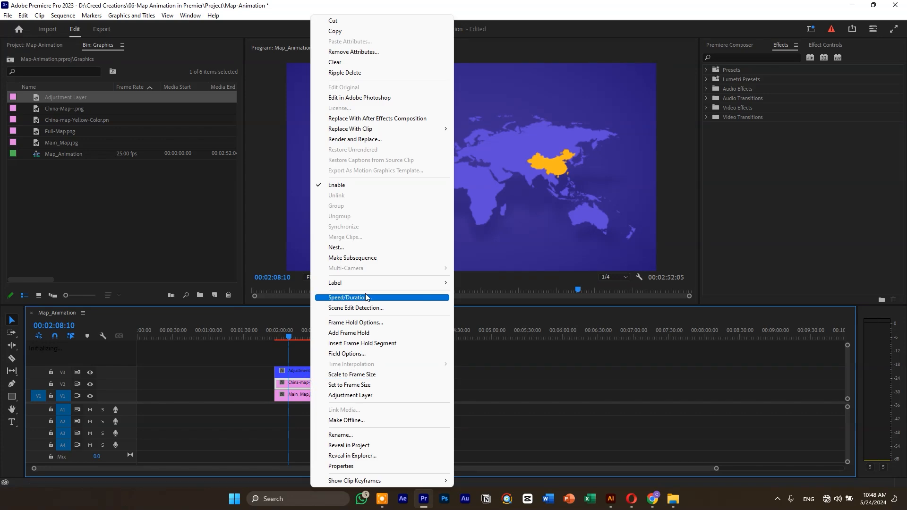
mouse_move(363, 283)
left_click(496, 454)
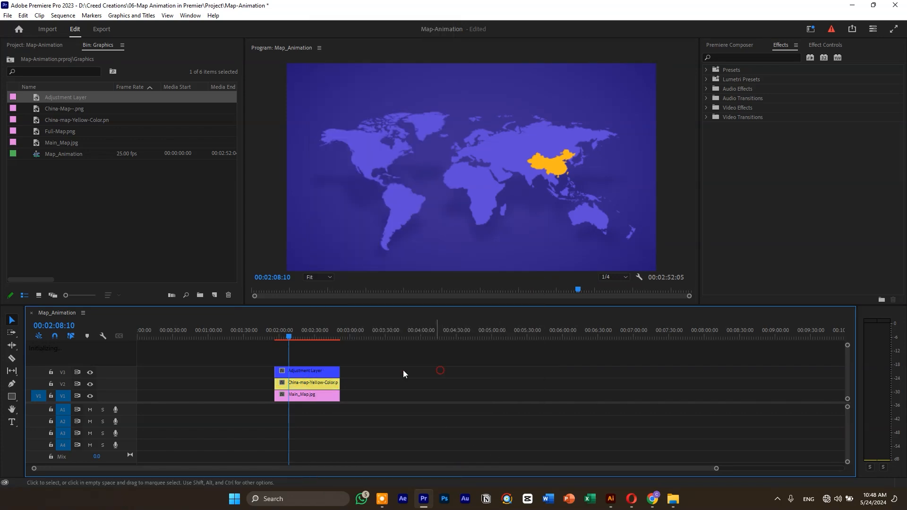
- Find the Basic 3D effect and apply it to the adjustment layer, with the playhead at 00:02:00:05
left_click(302, 336)
key("equal")
key("equal")
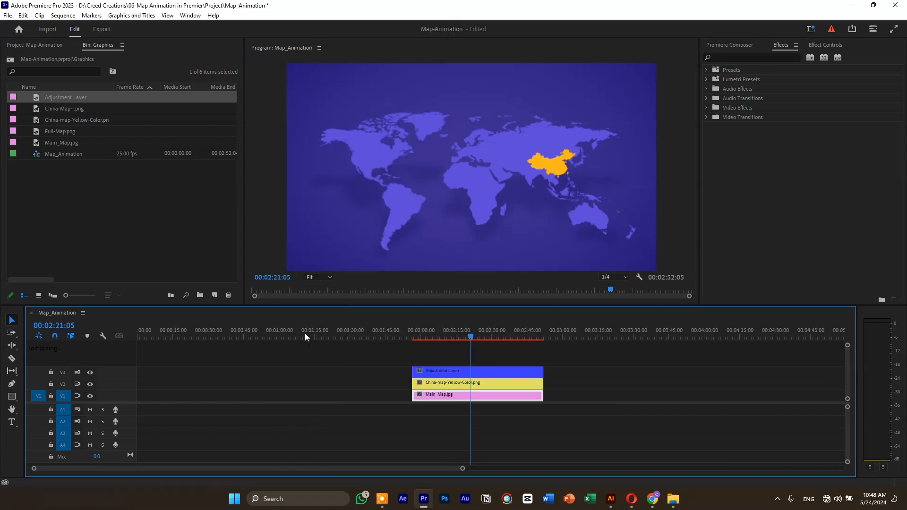
left_click_drag(478, 336, 393, 335)
left_click(402, 371)
left_click(783, 57)
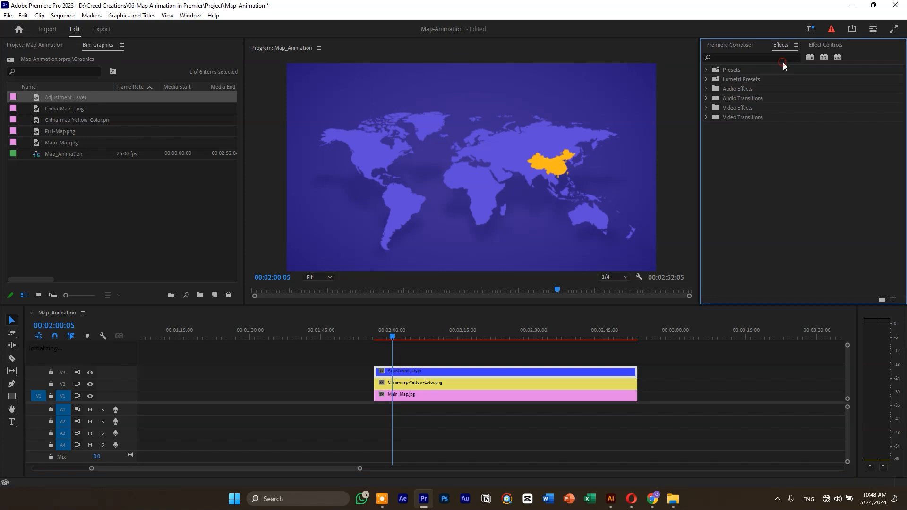
type("ba")
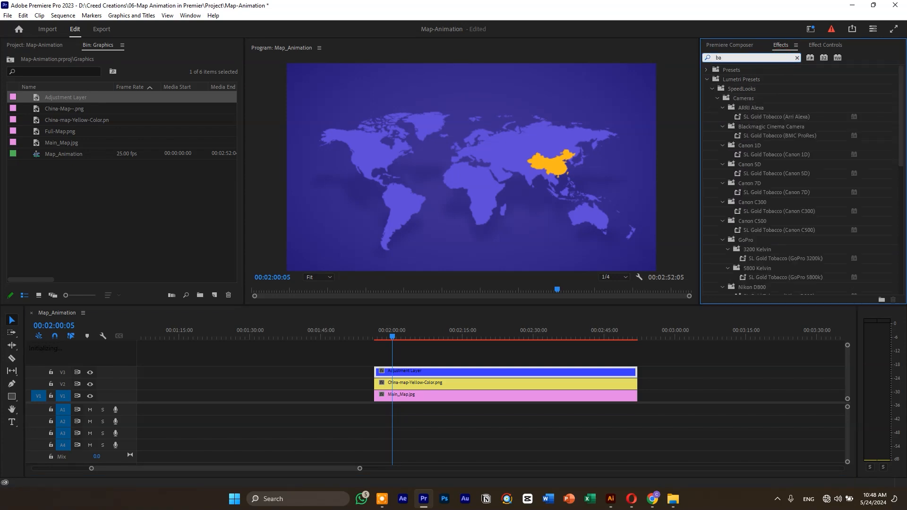
type("sic")
left_click_drag(743, 126, 431, 374)
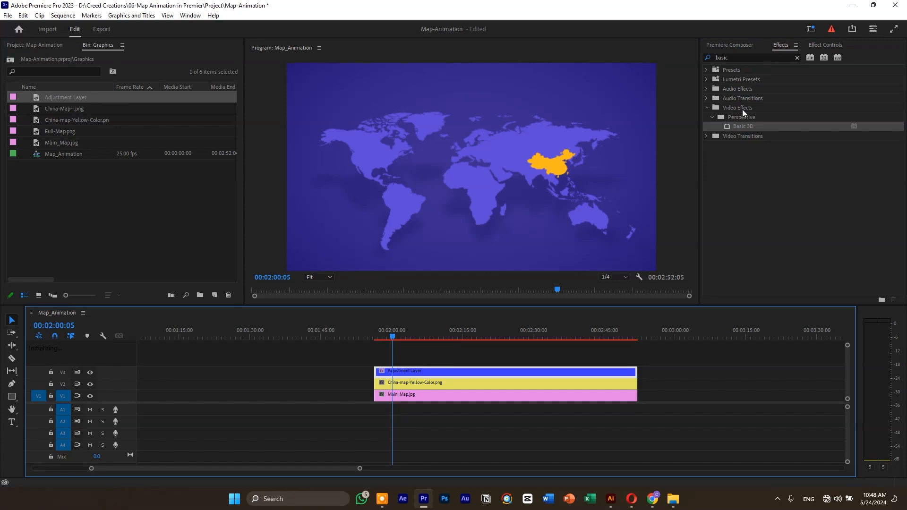
- Set the adjustment layer's Basic 3D Swivel to -50° and Tilt to -30°
left_click(825, 45)
mouse_move(777, 232)
left_mouse_down()
mouse_move(755, 232)
mouse_move(789, 232)
mouse_move(742, 231)
mouse_move(783, 232)
mouse_move(765, 232)
mouse_move(767, 242)
left_mouse_up()
left_click_drag(784, 242, 787, 243)
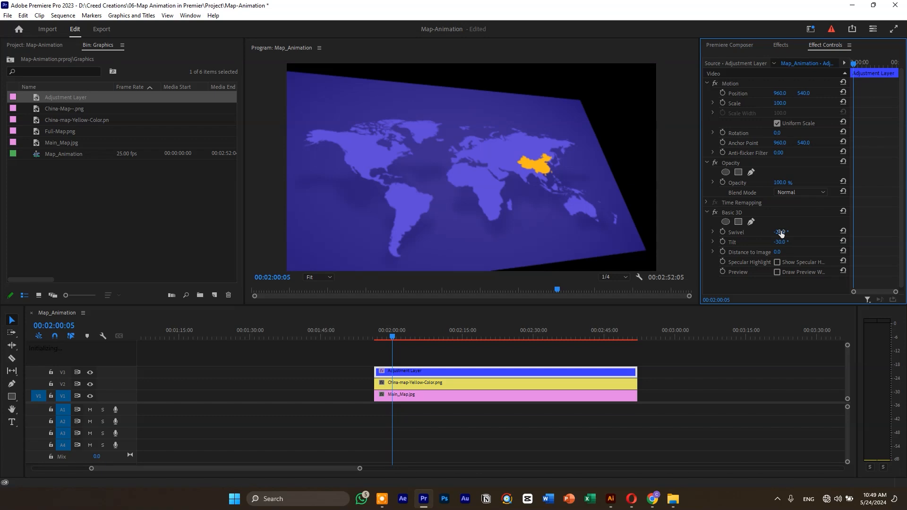
mouse_move(779, 232)
left_mouse_down()
mouse_move(787, 232)
mouse_move(768, 231)
left_mouse_up()
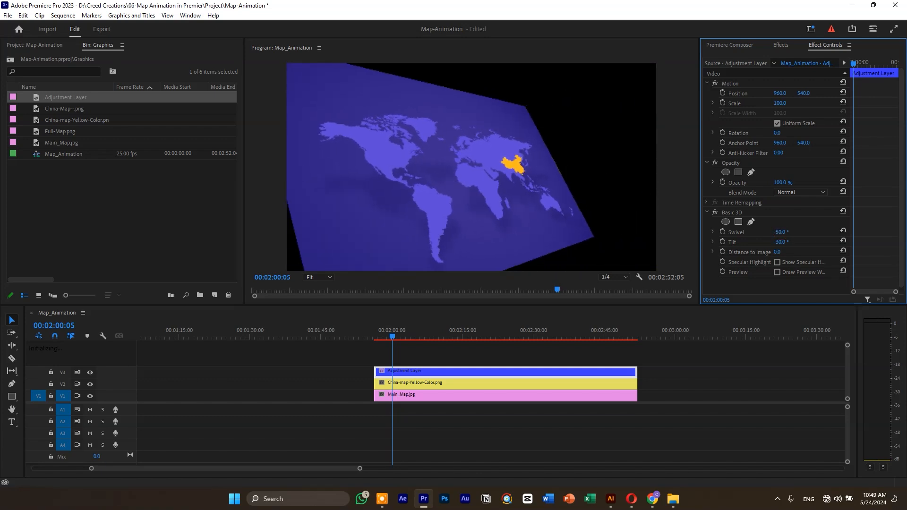
- Enable keyframes for Position, Scale, Swivel, Tilt and Distance to Image, and move those keyframes to the adjustment layer's start
left_click(721, 103)
left_click(721, 93)
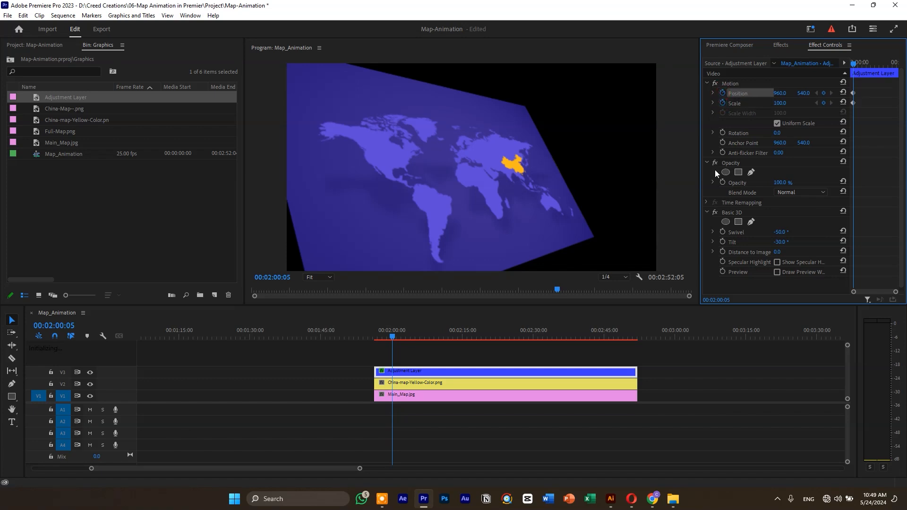
left_click(722, 232)
left_click(722, 242)
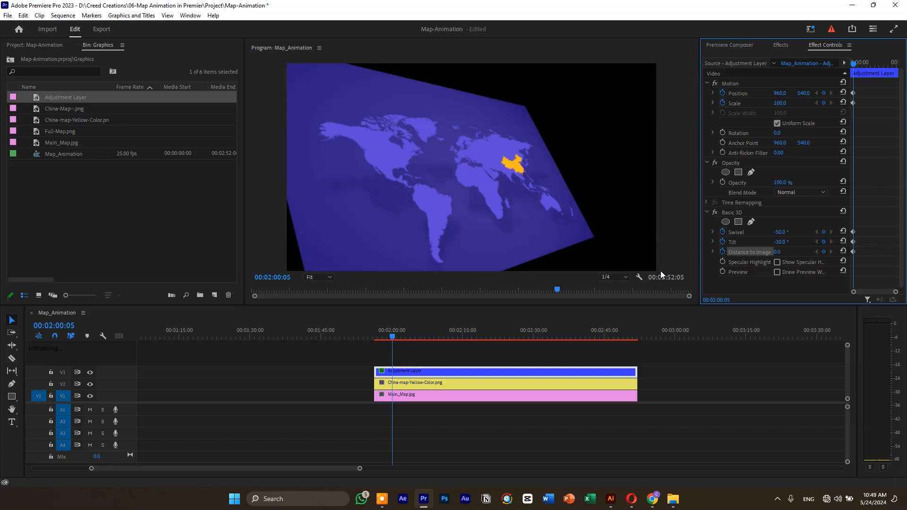
left_click_drag(870, 101, 824, 310)
left_click_drag(853, 228, 845, 229)
- At 00:02:46:18, keyframe Swivel at 39°, Tilt at 12° and Distance to Image at -22, trying Position X 820 and undoing the last change
left_click_drag(854, 69, 894, 71)
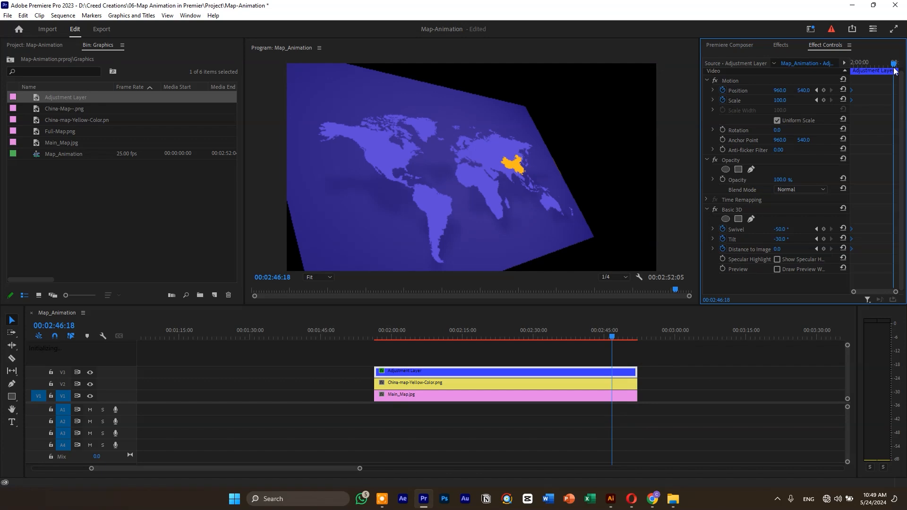
left_click_drag(781, 228, 768, 248)
left_click_drag(779, 89, 714, 90)
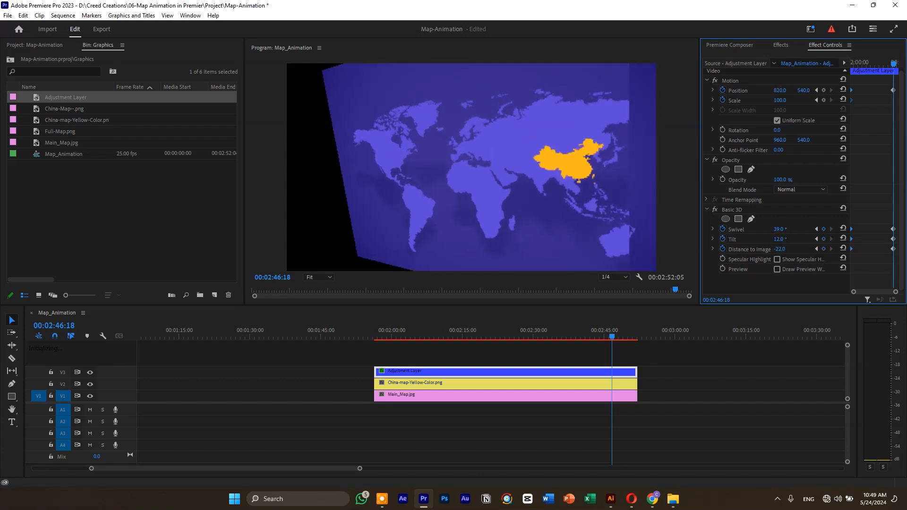
key("ctrl+z")
- Scrub through the sequence to preview the 3D map movement and examine the black area around the map
left_click_drag(612, 332, 404, 335)
left_click_drag(582, 338, 428, 333)
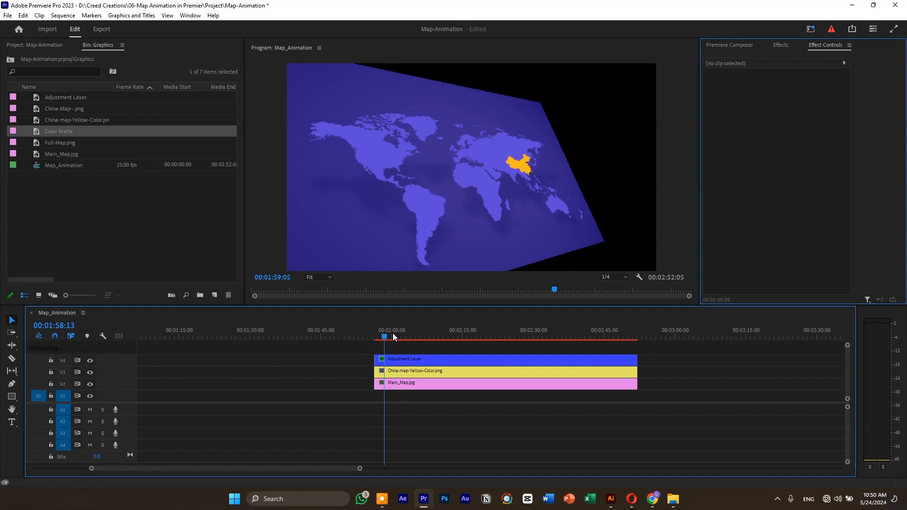
left_click_drag(392, 333, 418, 337)
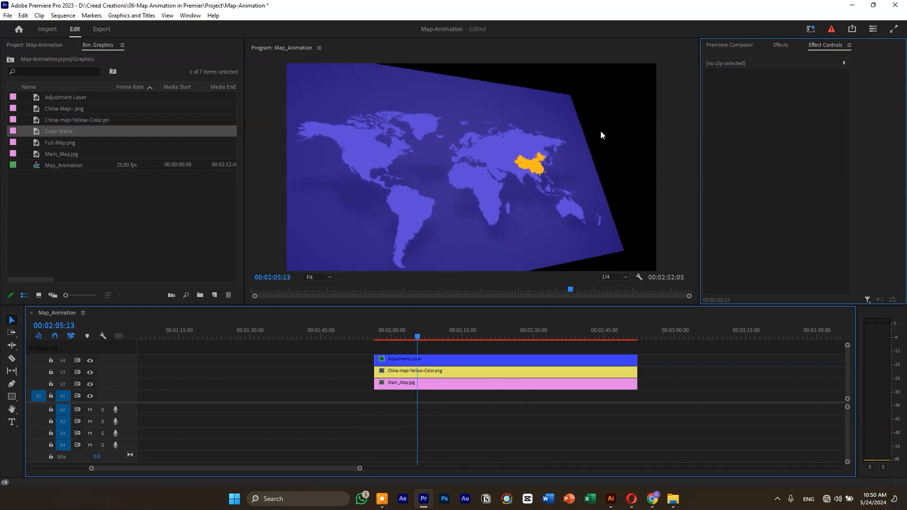
left_click_drag(397, 336, 454, 337)
left_click(395, 336)
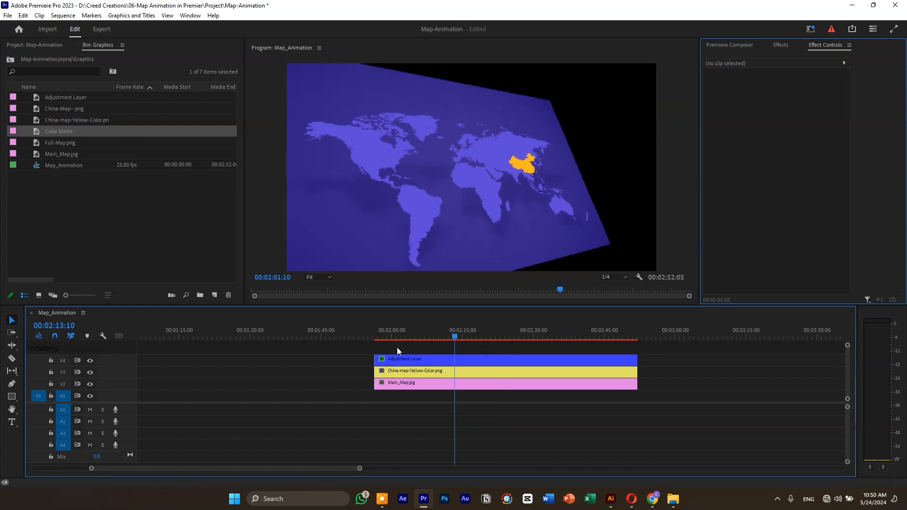
- Create a 1920 x 1080, 25 fps color matte using the map background's sampled purple, 2F2283
left_click(72, 220)
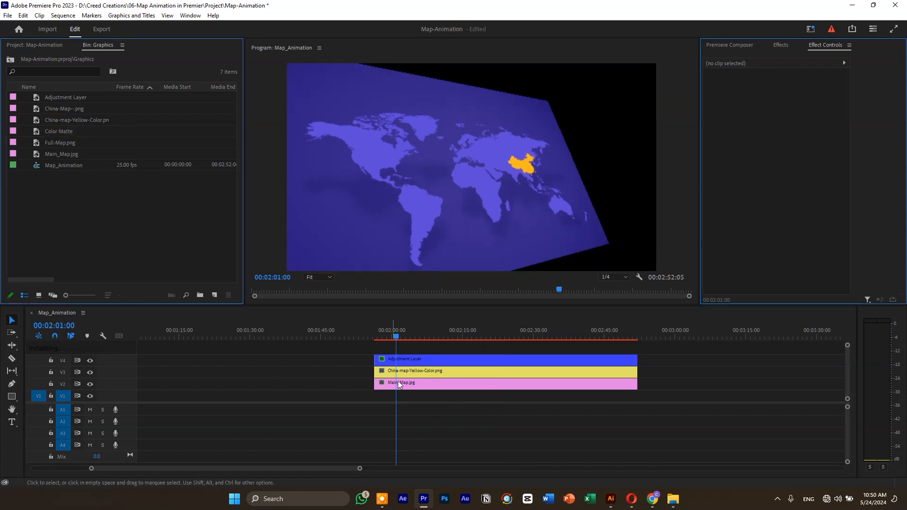
right_click(161, 199)
mouse_move(222, 241)
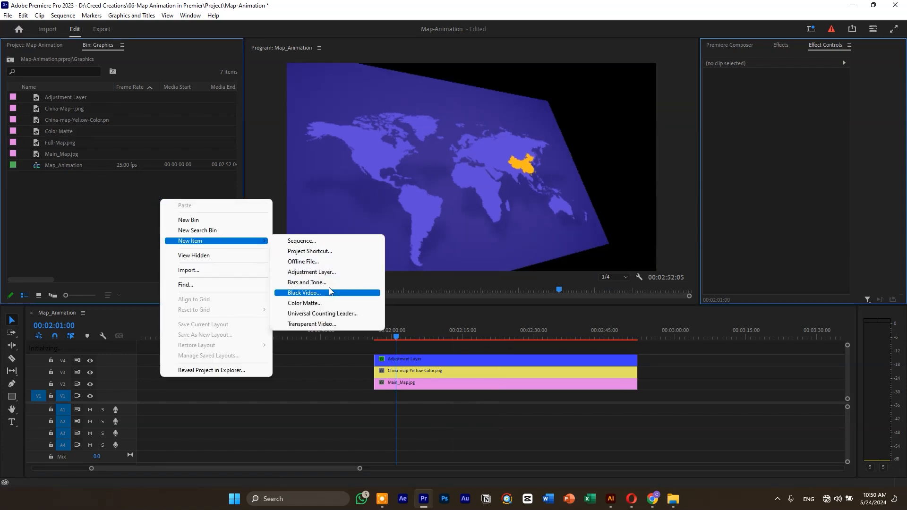
left_click(328, 303)
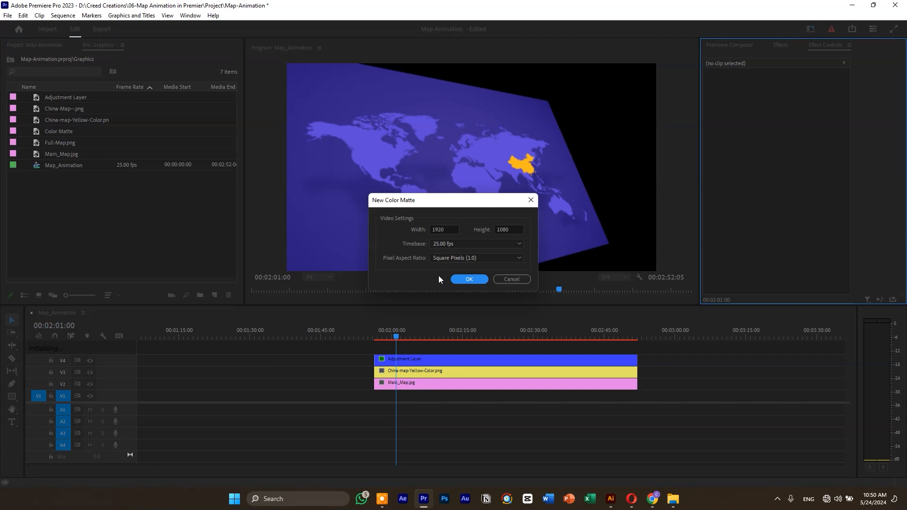
left_click(468, 280)
left_click(546, 308)
left_click(305, 234)
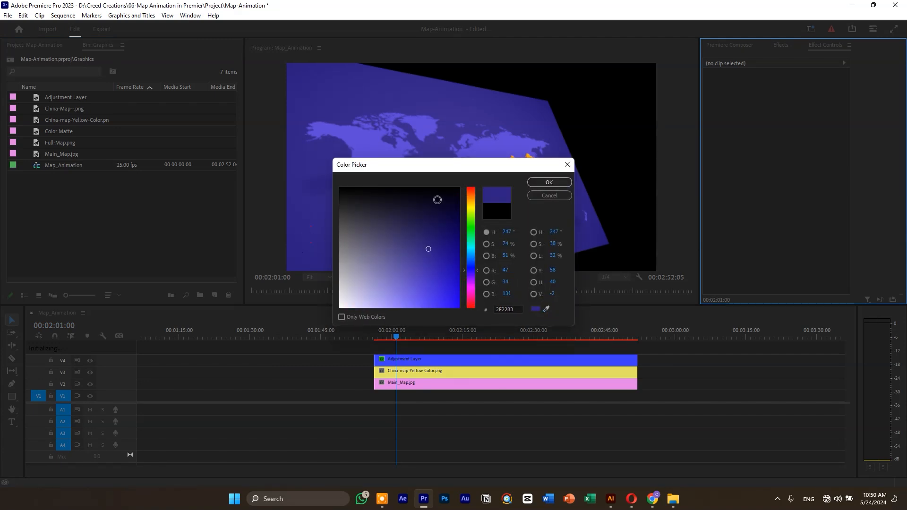
left_click(548, 182)
left_click(432, 263)
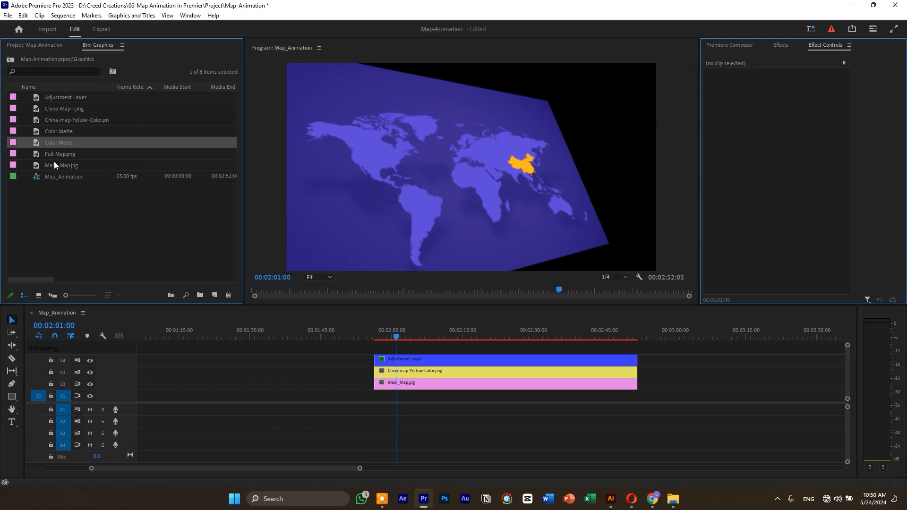
- Try filling the black area with the new Color Matte on V1, matched to the map clips' length and scaled to 421, and delete it
left_click_drag(60, 146, 637, 397)
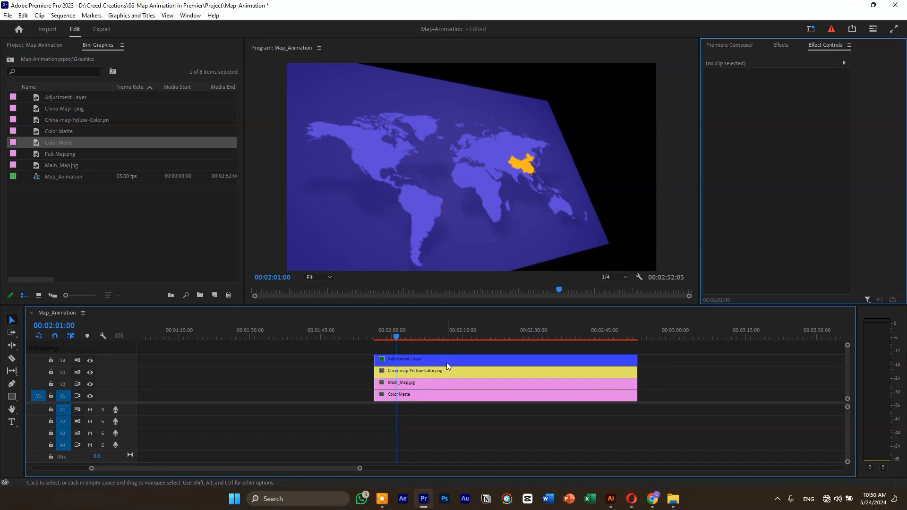
left_click(419, 397)
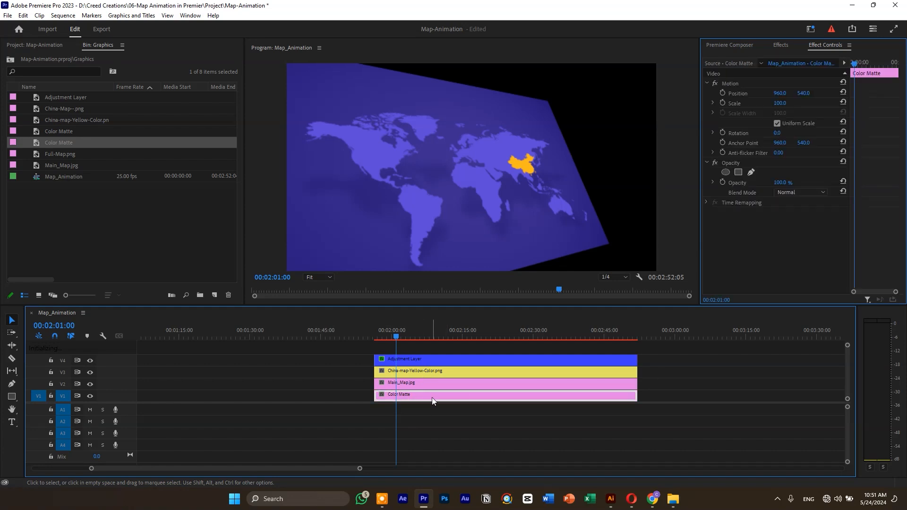
left_click_drag(778, 103, 803, 103)
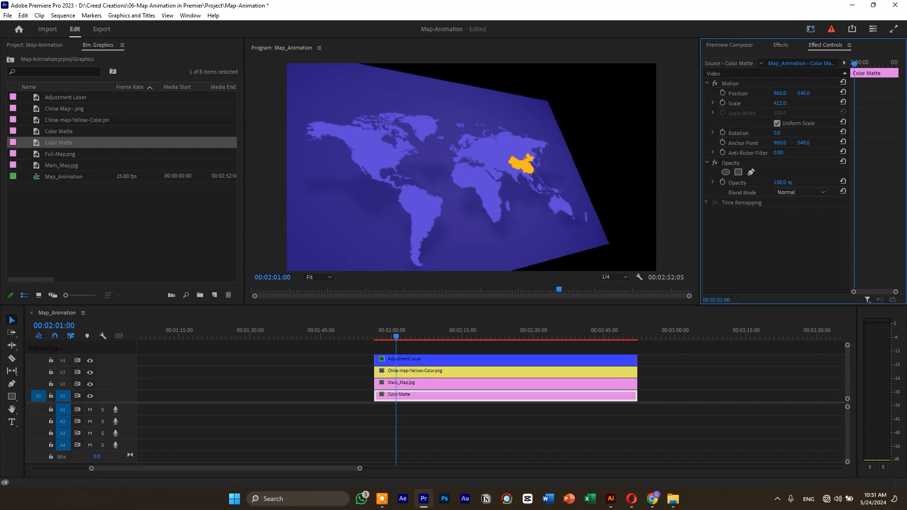
left_click(406, 396)
key("Delete")
- Nest the Adjustment Layer, China-map-Yellow-Color.png and Main_Map.jpg clips together as a sequence named Map_Animation
left_click_drag(356, 359, 441, 382)
right_click(441, 382)
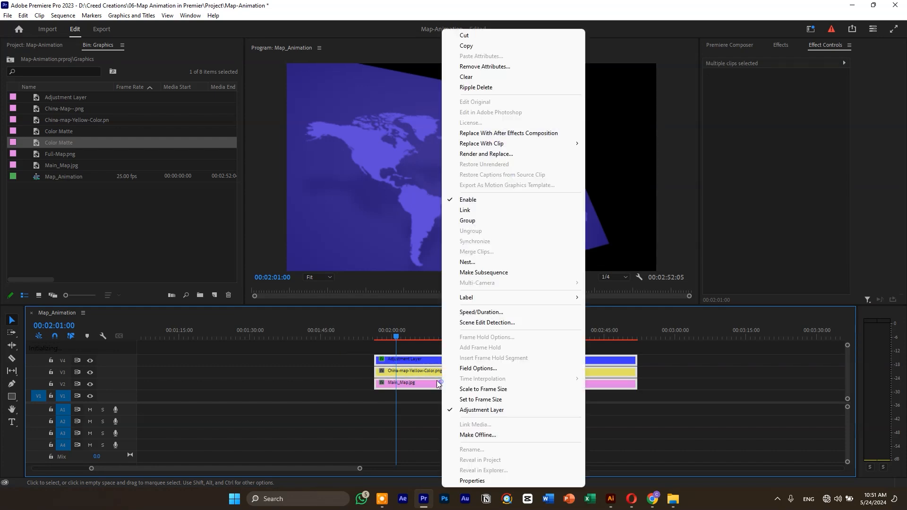
left_click(491, 262)
type("MA")
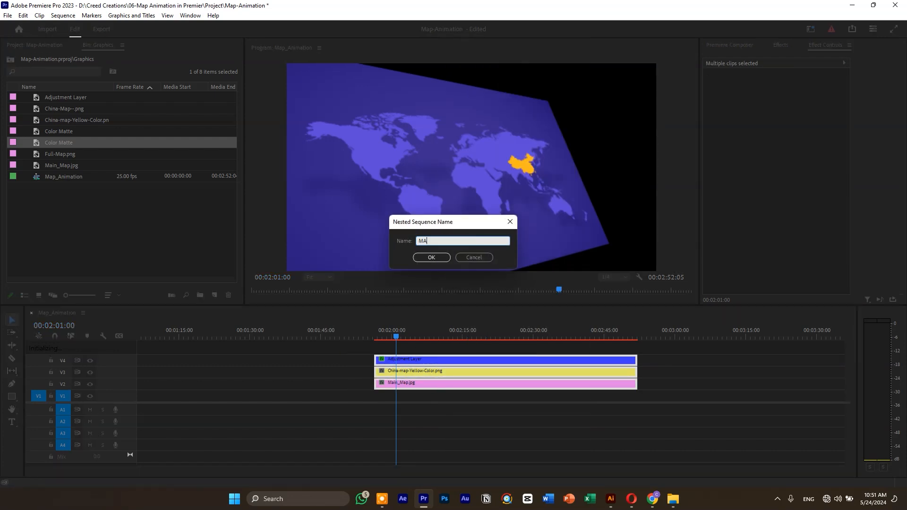
type("pp_Animation")
left_click(444, 257)
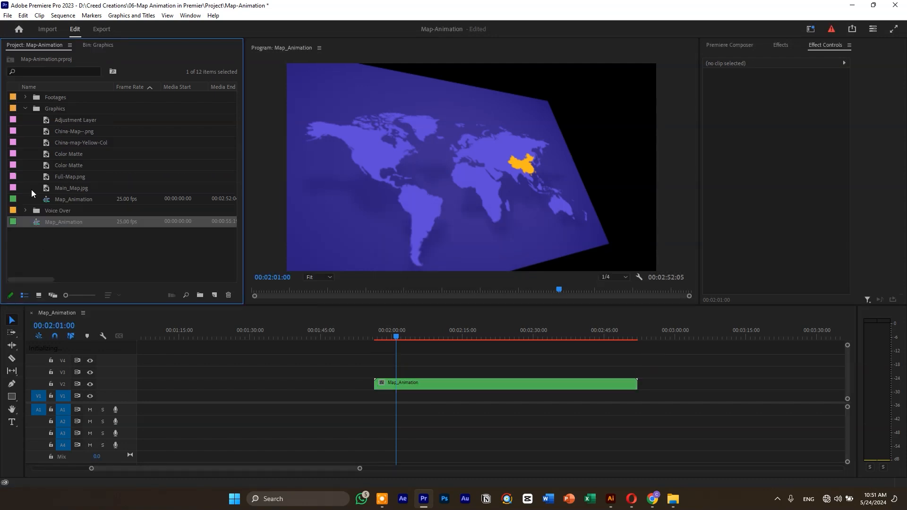
- Place the purple Color Matte from the Graphics bin on V1 beneath the nested map, match its length and preview the result
left_click(25, 109)
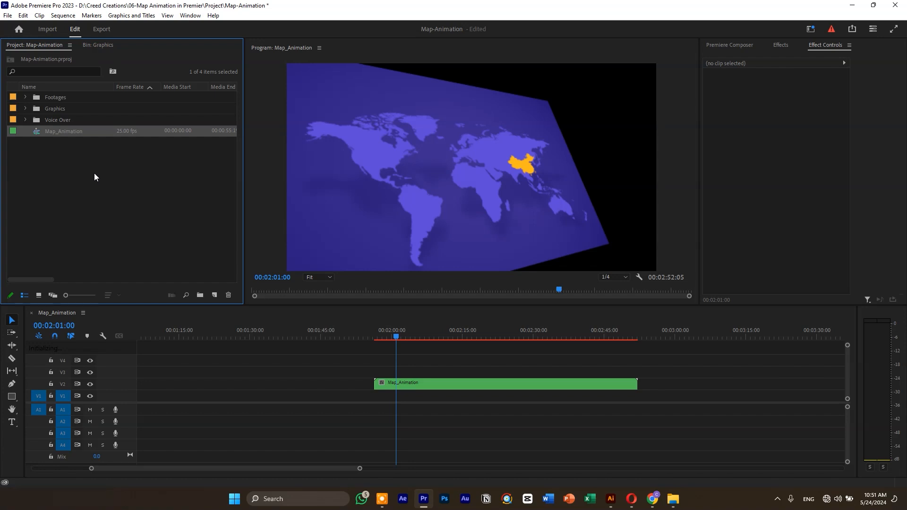
left_click(26, 109)
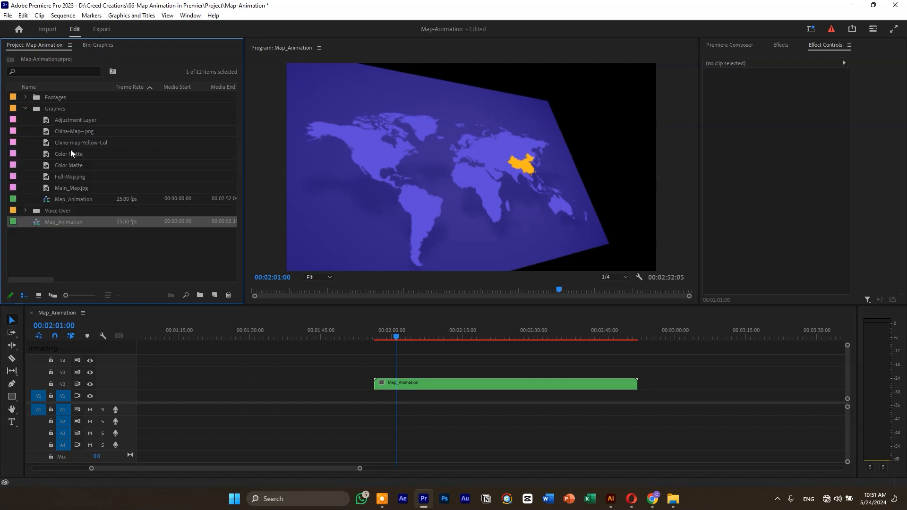
left_click_drag(64, 165, 637, 397)
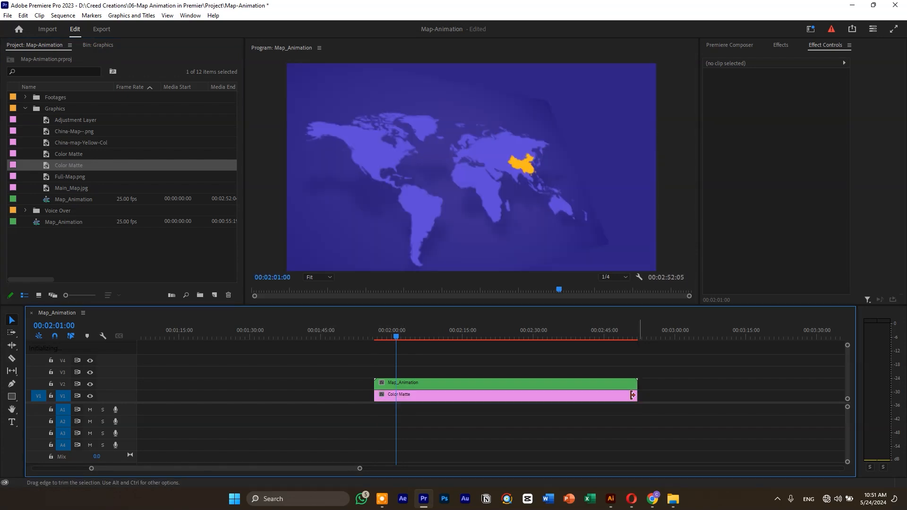
left_click_drag(398, 336, 507, 353)
left_click_drag(367, 350, 397, 339)
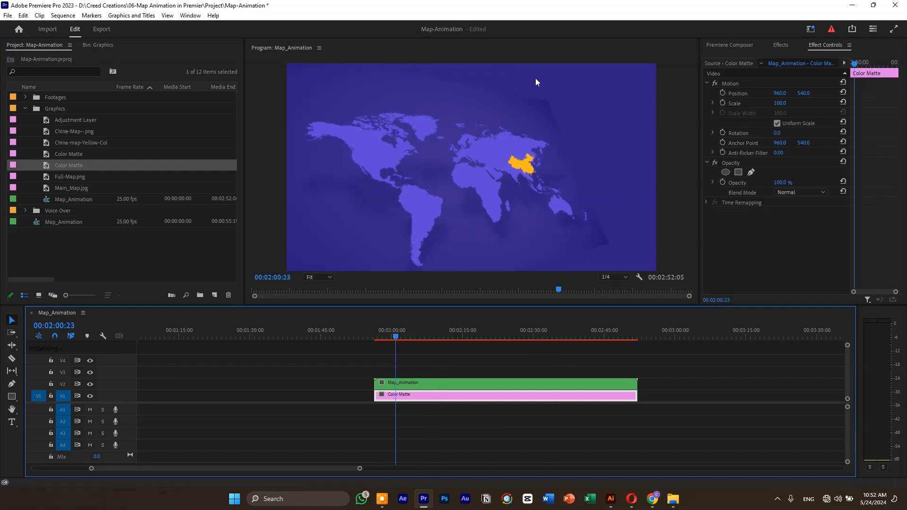
- Open the nested Map_Animation sequence, go to 00:00:02:00 and disable its Adjustment Layer
double_click(409, 383)
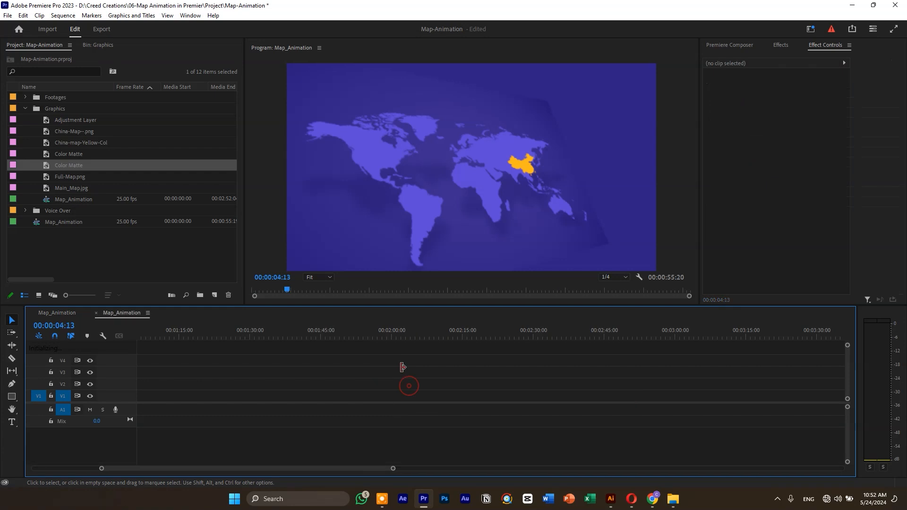
mouse_move(164, 335)
left_mouse_down()
mouse_move(208, 335)
mouse_move(146, 336)
left_mouse_up()
left_click(176, 365)
key("shift+e")
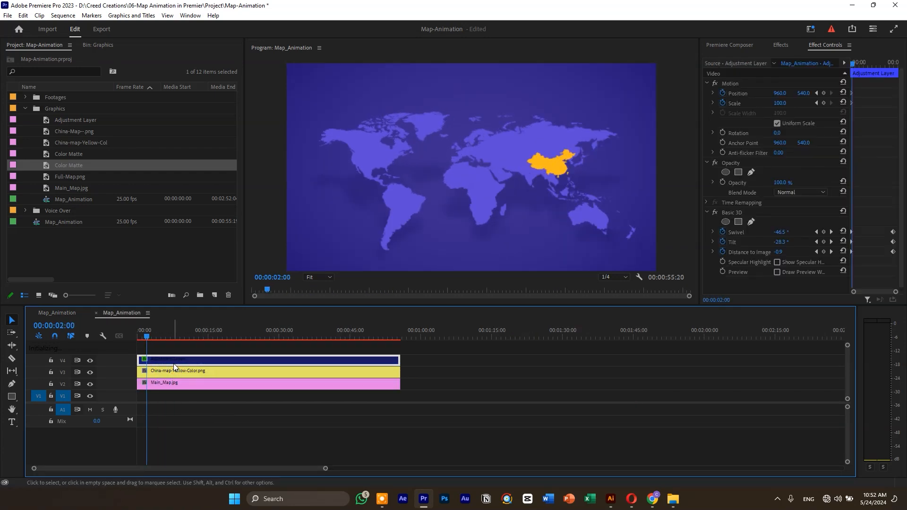
- Toggle China-map-Yellow-Color.png and Main_Map.jpg off and on to check which clip holds the purple background
left_click(192, 372)
key("shift+e")
key("shift+e")
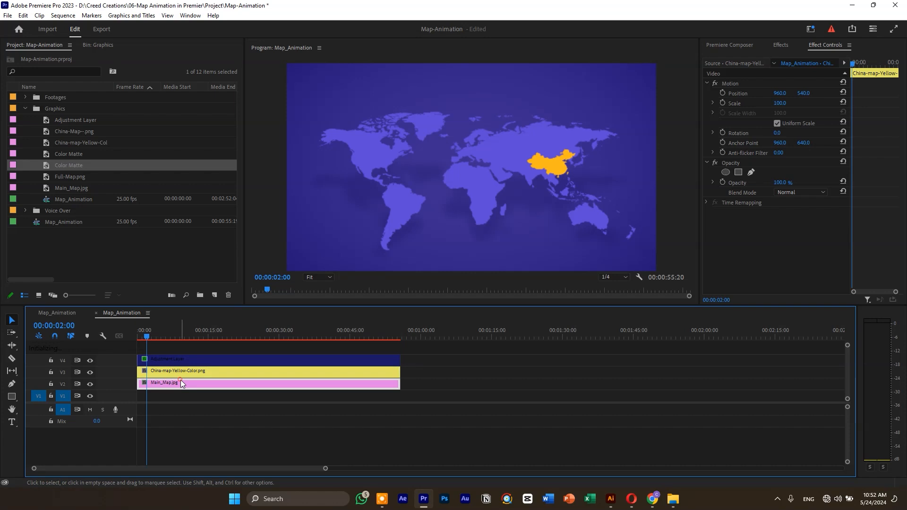
left_click(180, 381)
key("shift+e")
key("shift+e")
key("shift+e")
key("shift+e")
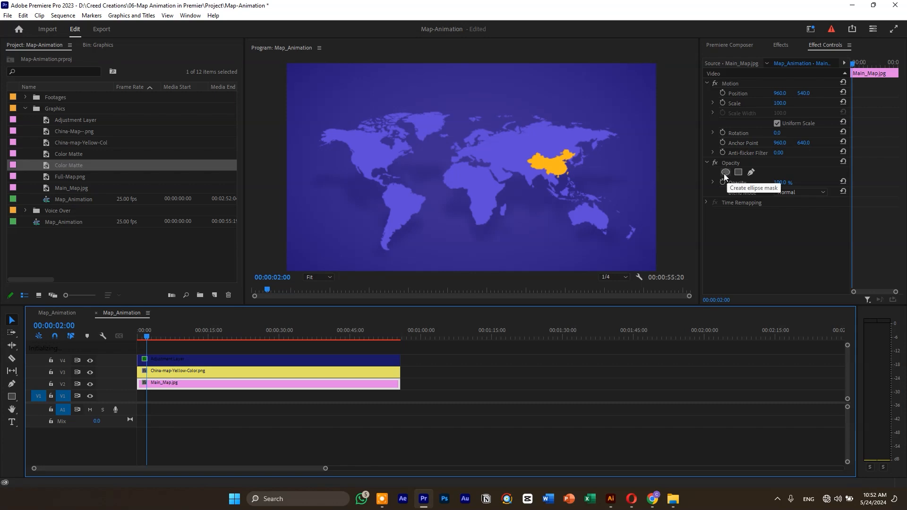
- Add an elliptical opacity mask to Main_Map.jpg, stretch it around the whole world map and set Mask Feather to 134
left_click(738, 165)
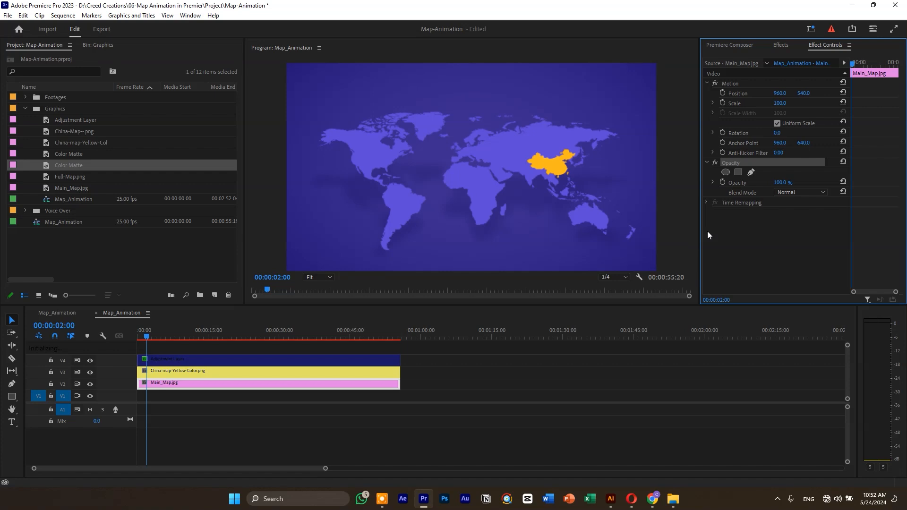
left_click(726, 172)
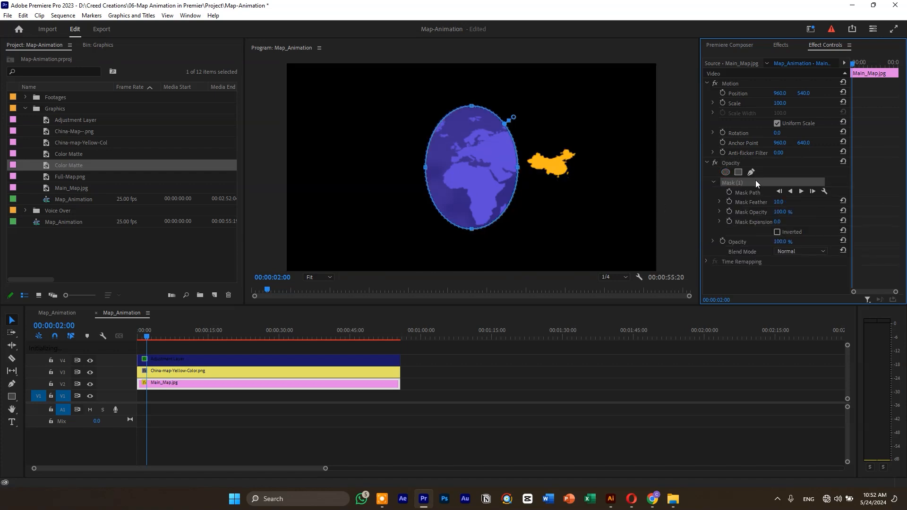
left_click_drag(518, 168, 648, 169)
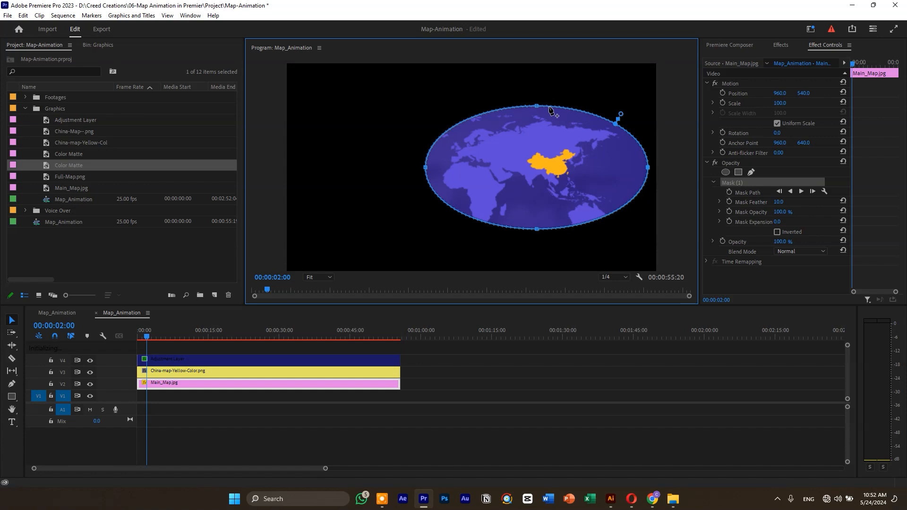
left_click_drag(537, 106, 537, 94)
left_click_drag(427, 161, 301, 162)
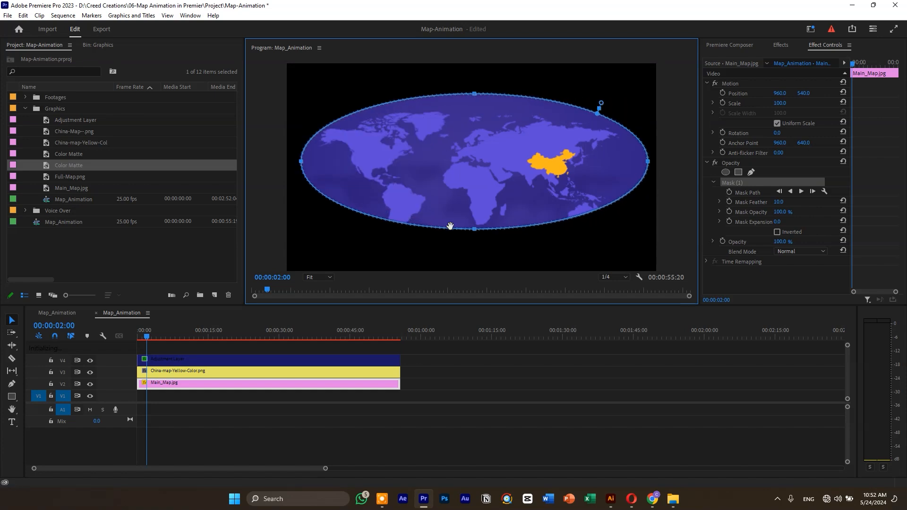
left_click_drag(474, 230, 476, 270)
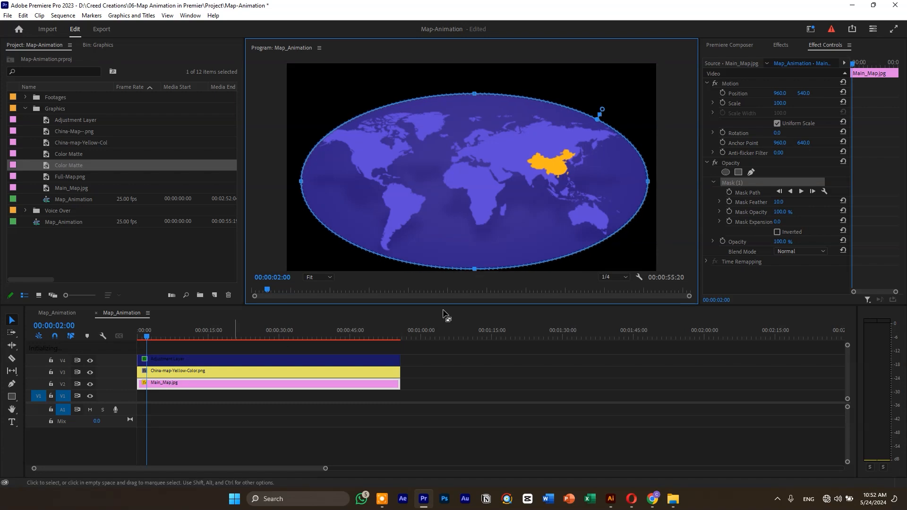
left_click_drag(780, 202, 840, 202)
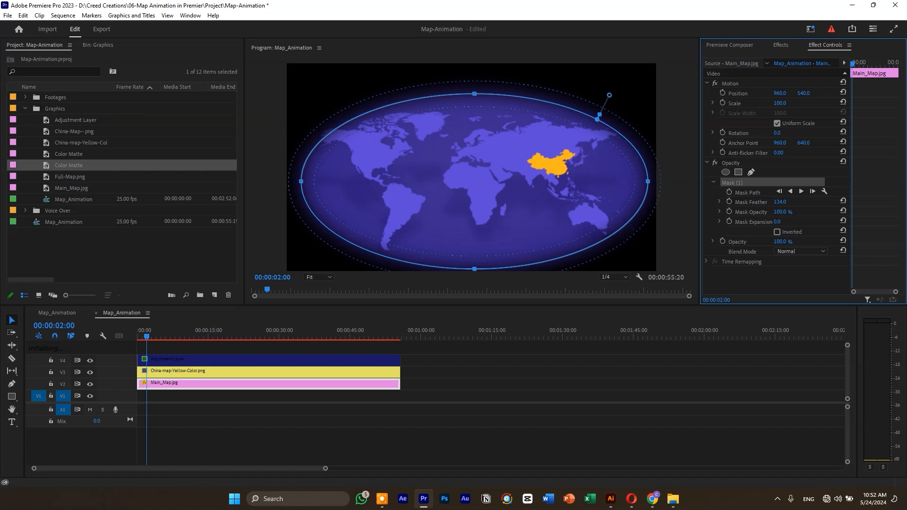
- Re-enable the Adjustment Layer in the nested sequence and scrub through to preview the masked map in 3D
left_click(175, 359)
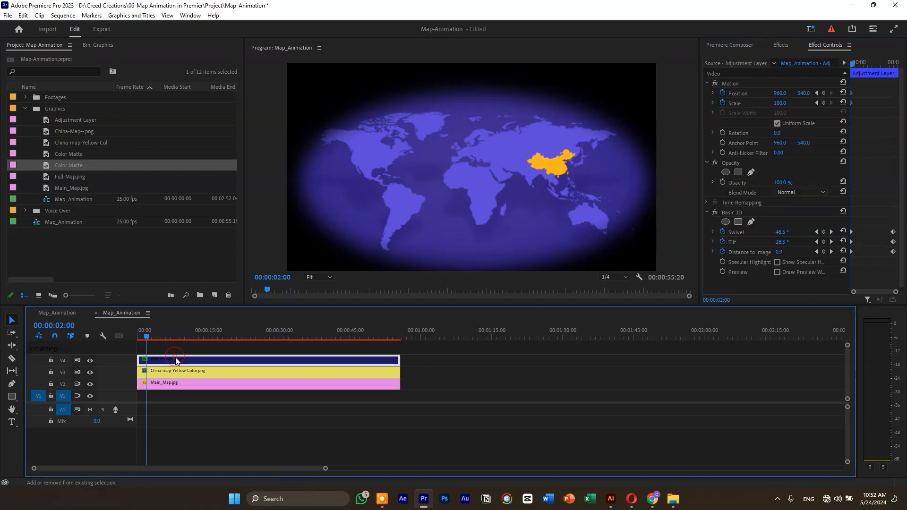
left_click_drag(163, 331, 306, 334)
- Return to the main Map_Animation sequence and scrub through it to examine how the feathered map edges blend with the Color Matte
left_click(57, 313)
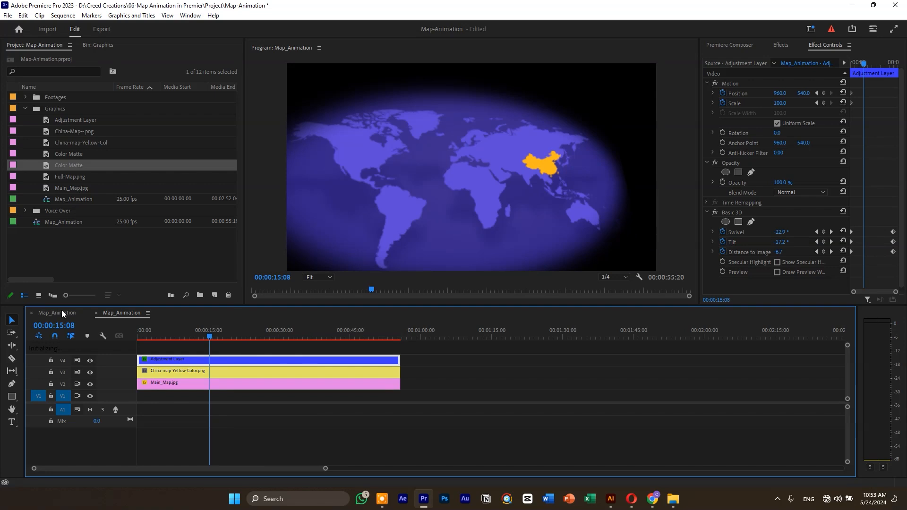
left_click(446, 349)
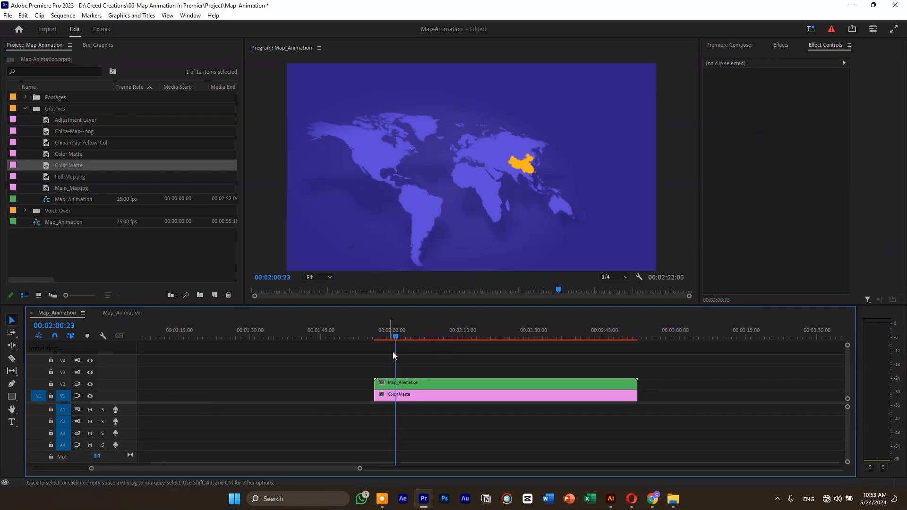
left_click(401, 337)
left_click_drag(412, 336, 476, 339)
left_click(422, 336)
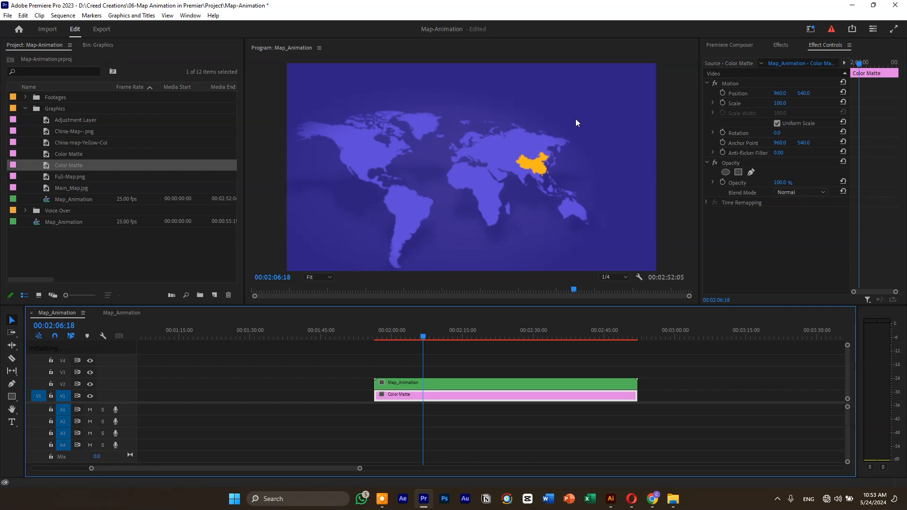
left_click_drag(435, 329, 368, 339)
left_click_drag(489, 333, 489, 333)
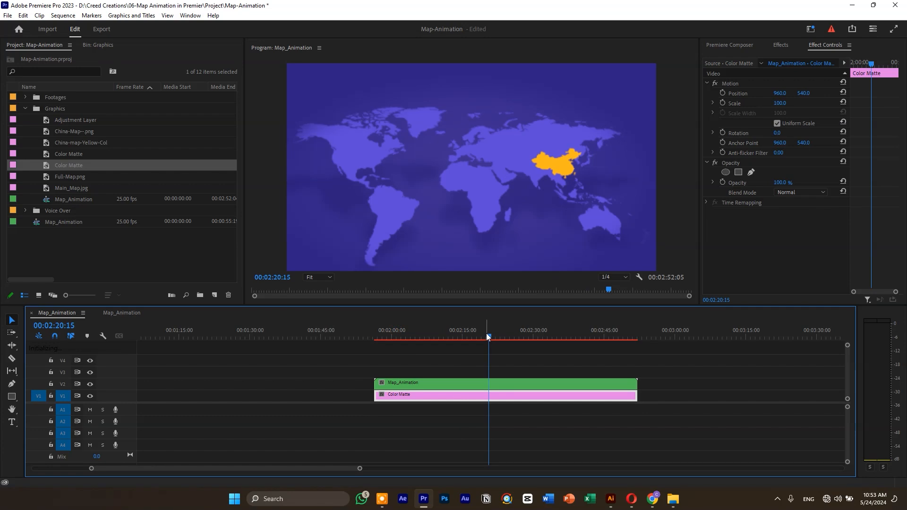
- Reopen the nested Map_Animation sequence and move its Adjustment Layer up to V5, with the playhead at 00:00:19:10
double_click(449, 383)
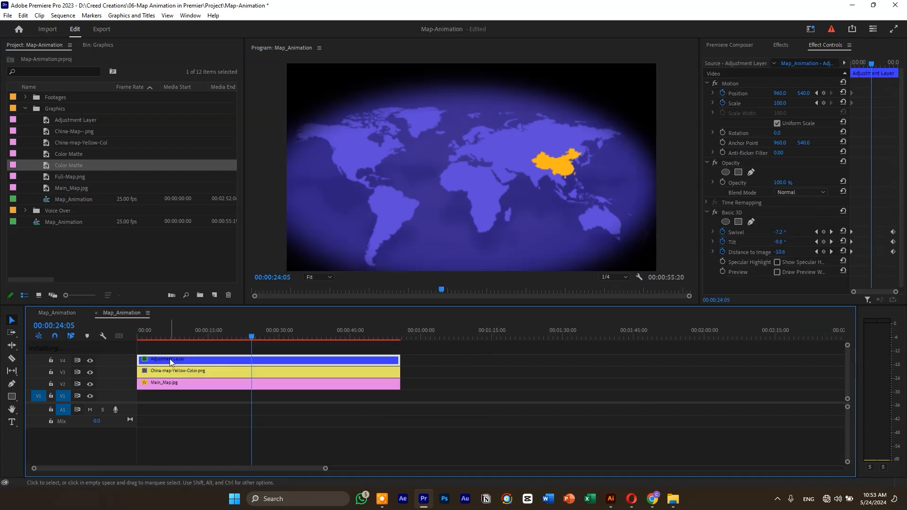
left_click_drag(394, 334, 193, 349)
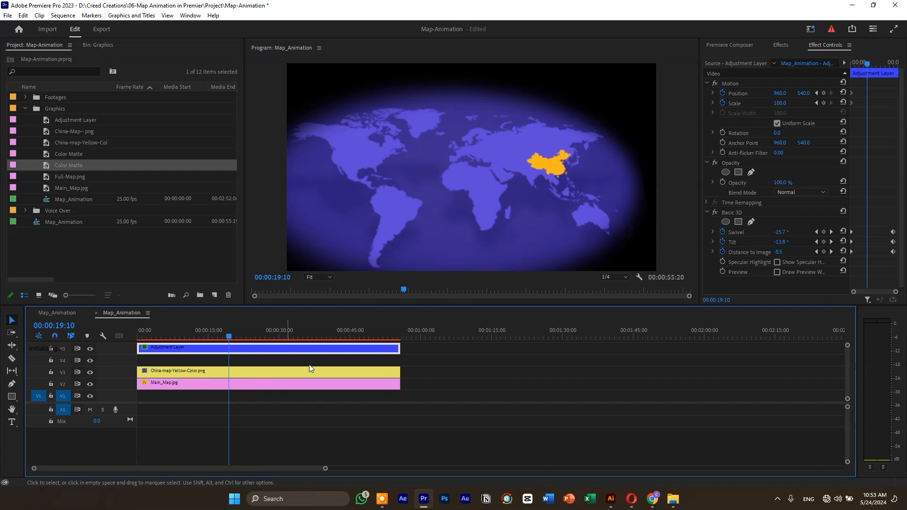
- Add the left-aligned 1-Line Fill Text Box 2 from Premiere Composer's Starter Pack on V4, extended to the map clips' full length
left_click(736, 46)
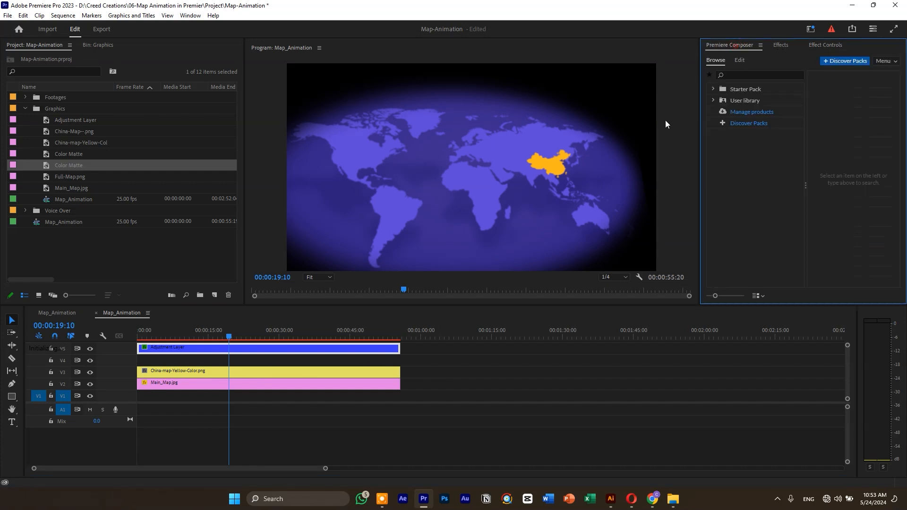
left_click(712, 88)
left_click(722, 100)
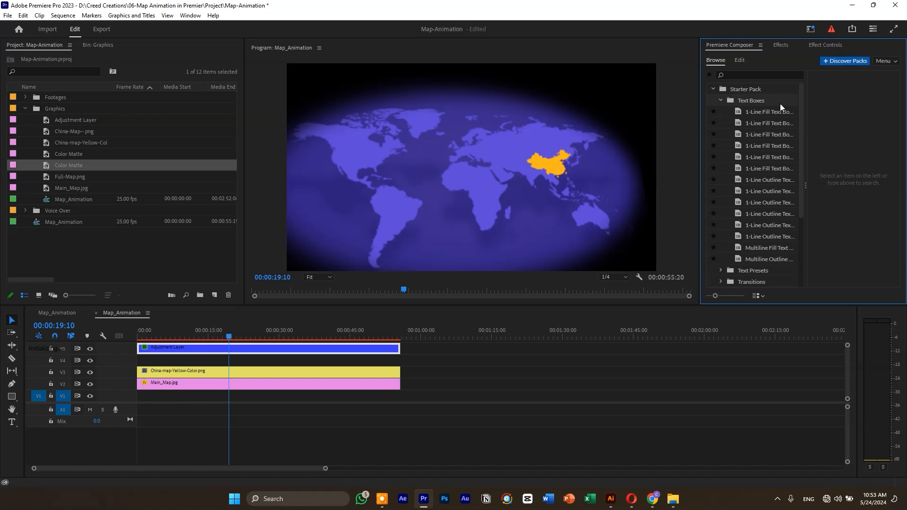
left_click(761, 101)
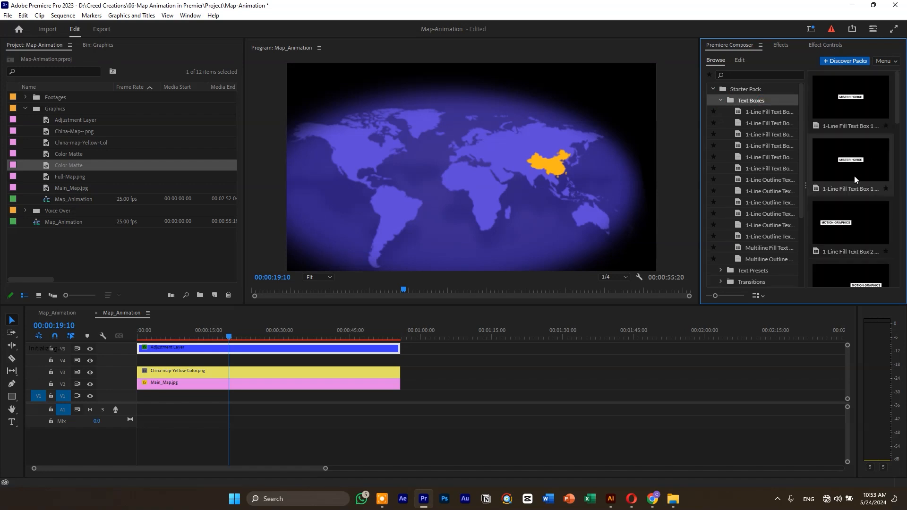
left_click(855, 245)
left_click(888, 295)
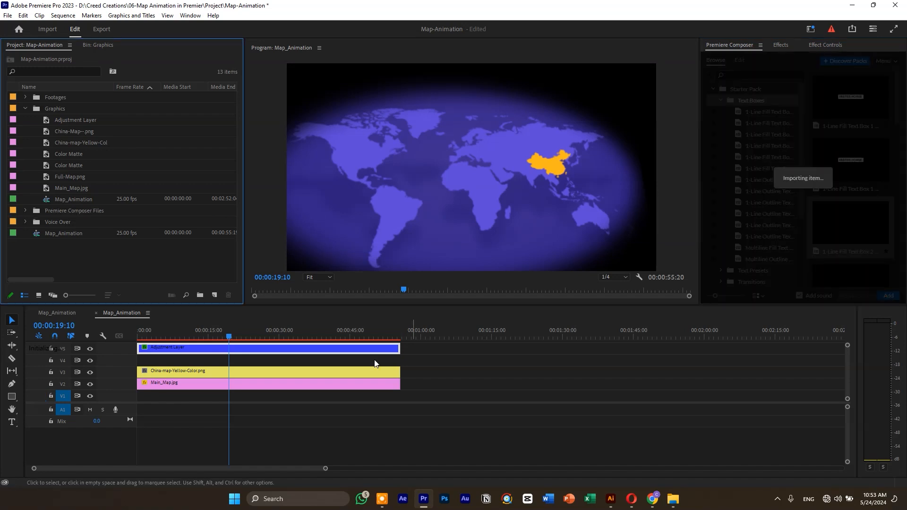
left_click_drag(236, 395, 234, 361)
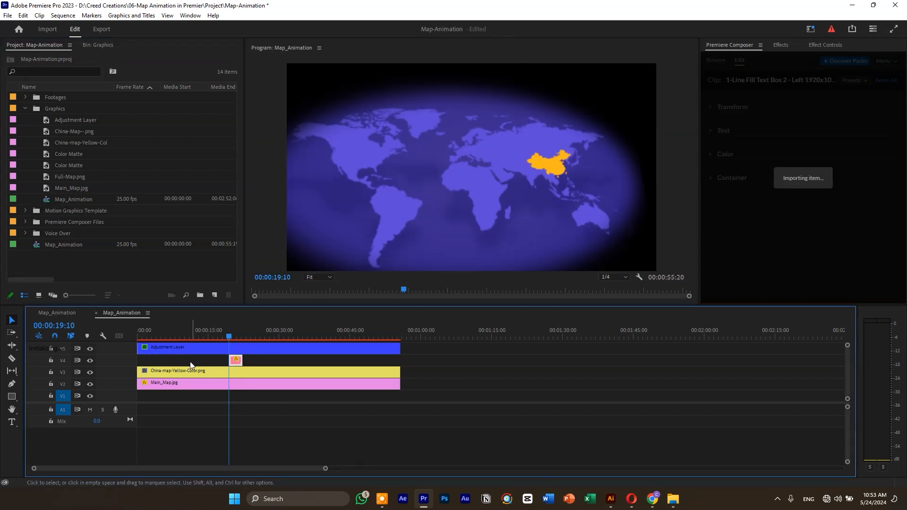
- Replace the text box's MOTION GRAPHICS wording with China
left_click(780, 46)
left_click(825, 45)
left_click(741, 44)
left_click(723, 131)
left_click_drag(785, 157, 623, 152)
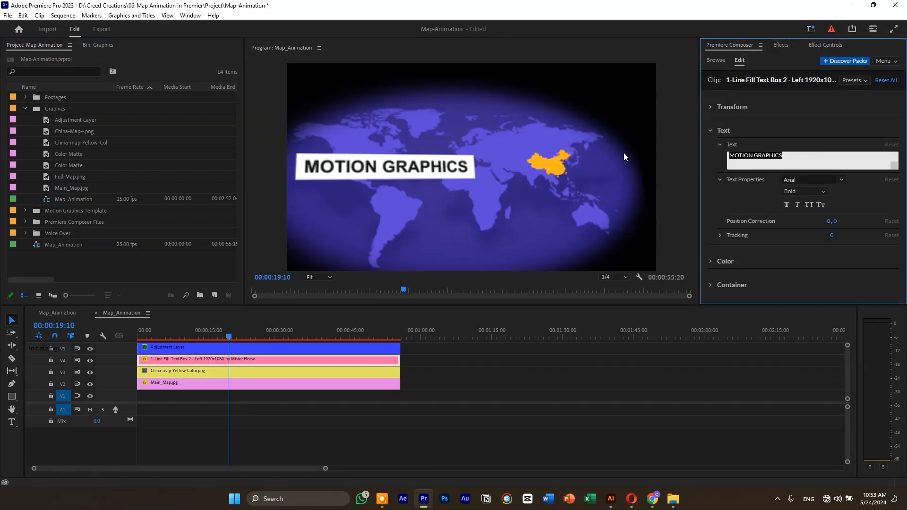
type("Hina")
key("BackSpace")
key("BackSpace")
key("BackSpace")
key("BackSpace")
type("China")
- Try Book Antiqua for the China label, and set its font to Bebas instead
left_click(823, 179)
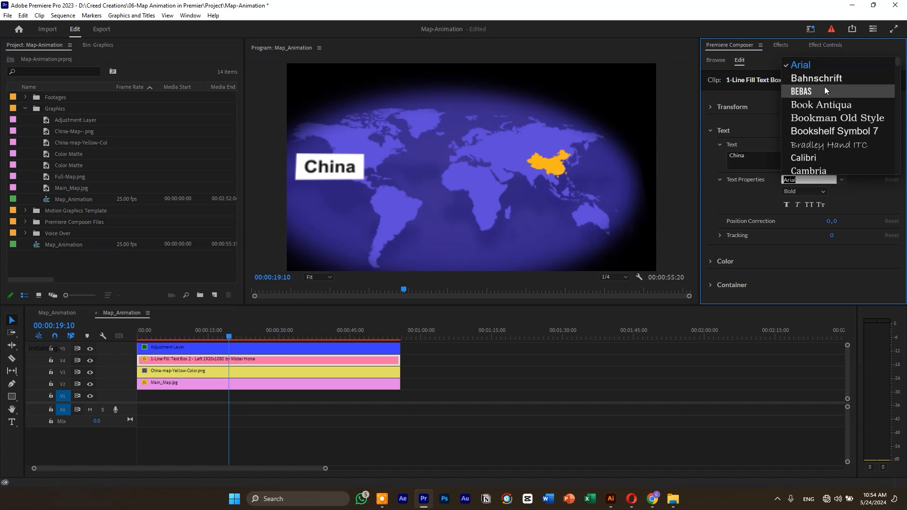
left_click(828, 105)
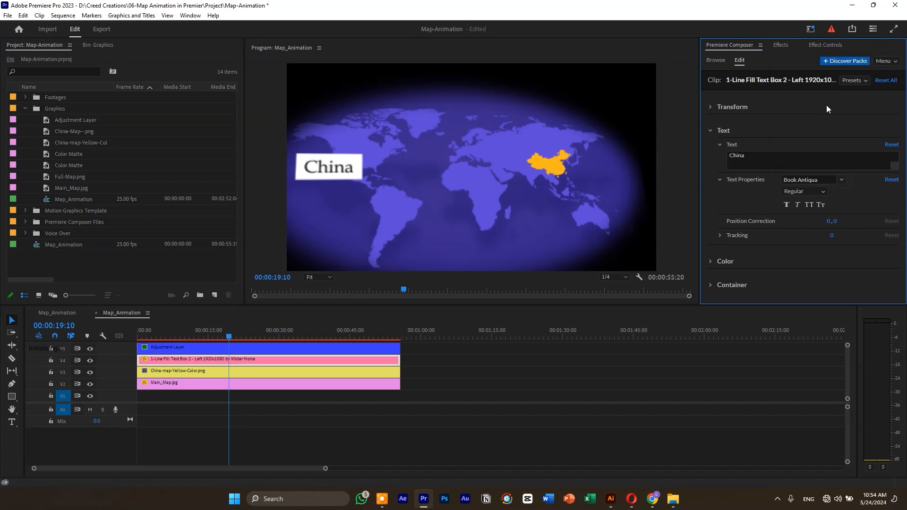
left_click(842, 180)
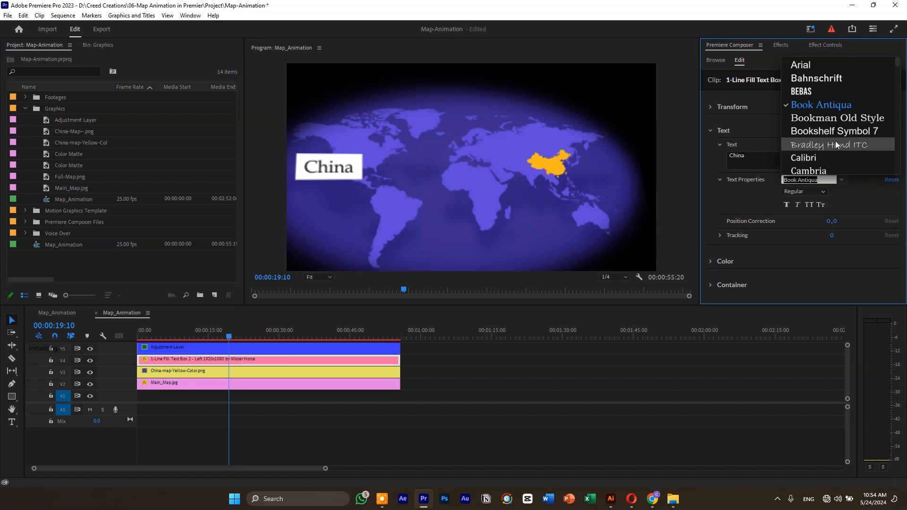
left_click(813, 93)
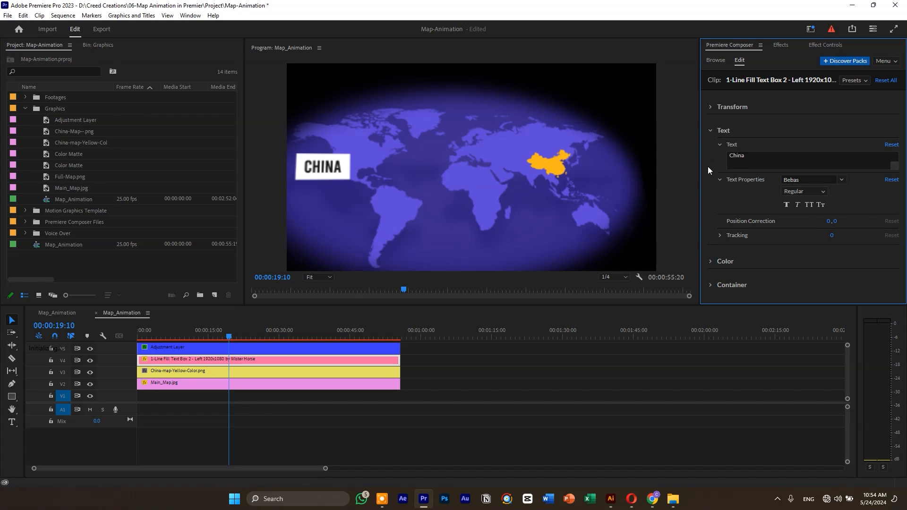
- Reset a trial Position Correction on the China label and shift its Transform position across the map to 1379, 540
left_click_drag(826, 221, 903, 224)
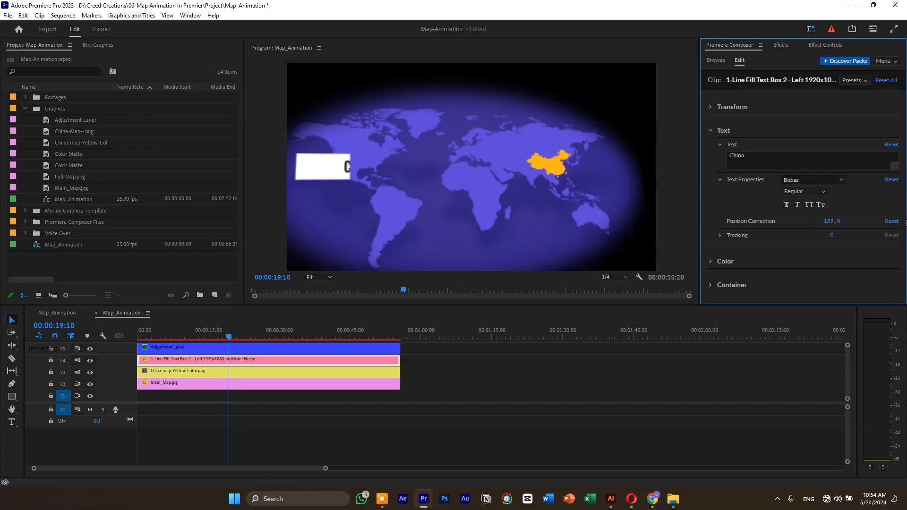
left_click(891, 221)
left_click(712, 107)
left_click_drag(821, 121, 903, 119)
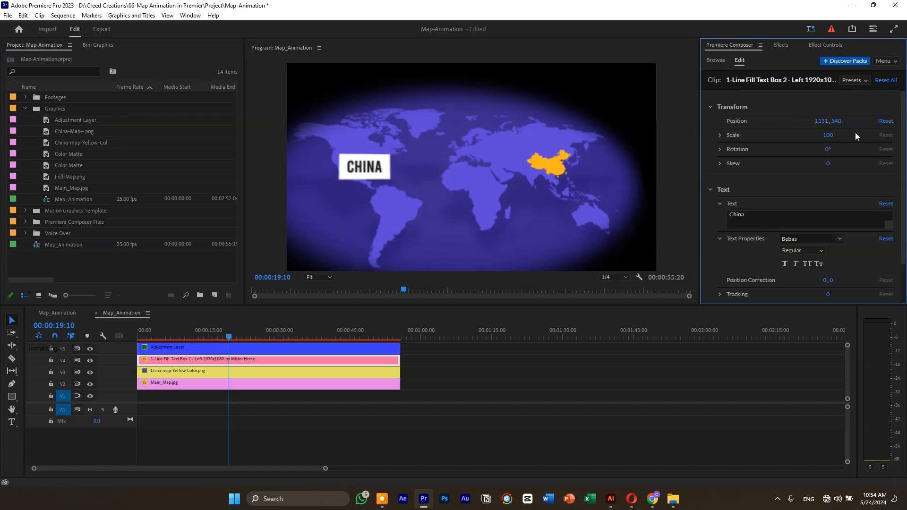
left_click_drag(818, 120, 901, 131)
left_click_drag(821, 121, 866, 120)
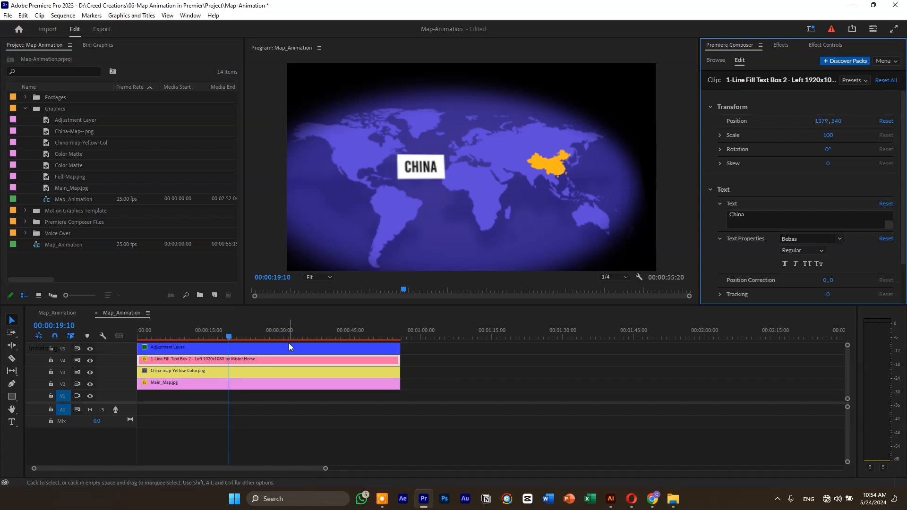
- Disable and re-enable the Adjustment Layer, and toggle V5's visibility, to compare the map with and without the 3D tilt
left_click(267, 348)
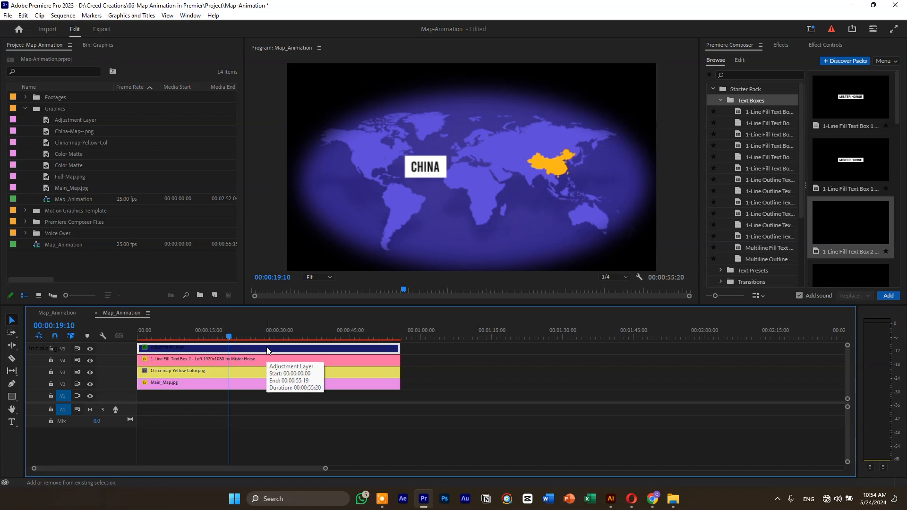
key("shift+e")
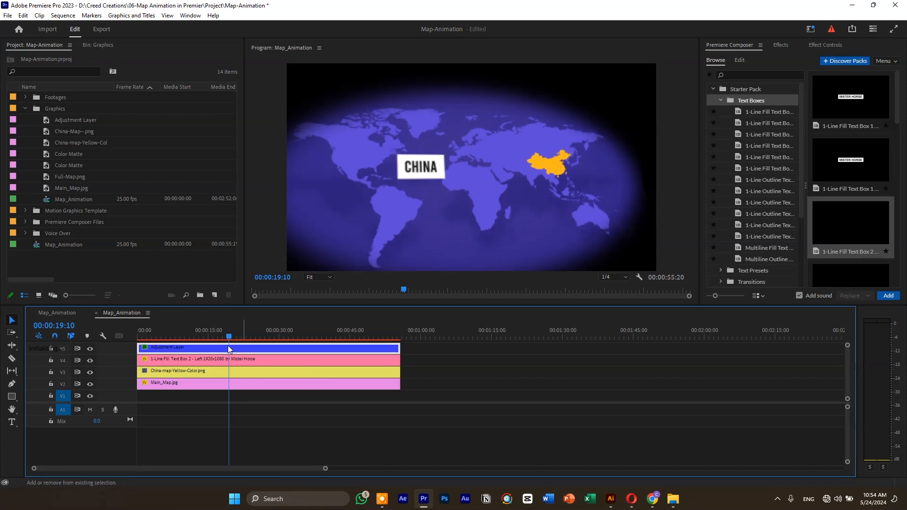
left_click(90, 349)
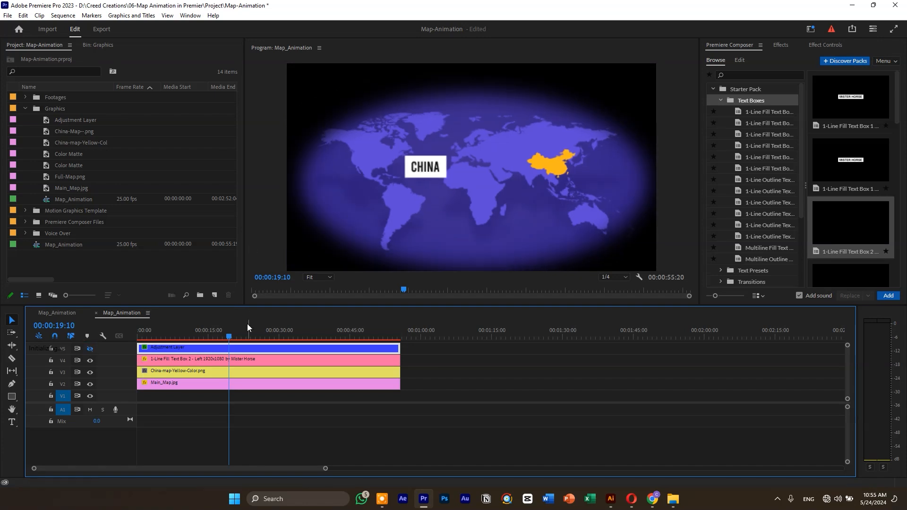
left_click(91, 350)
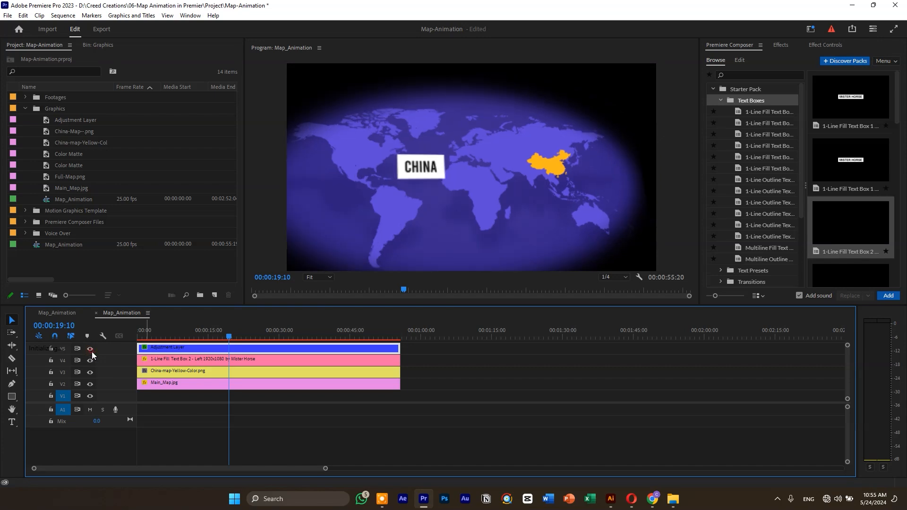
- Enlarge the timeline area and toggle all video tracks' visibility, isolating the V4 text box before showing every track again
left_click(89, 396, "shift")
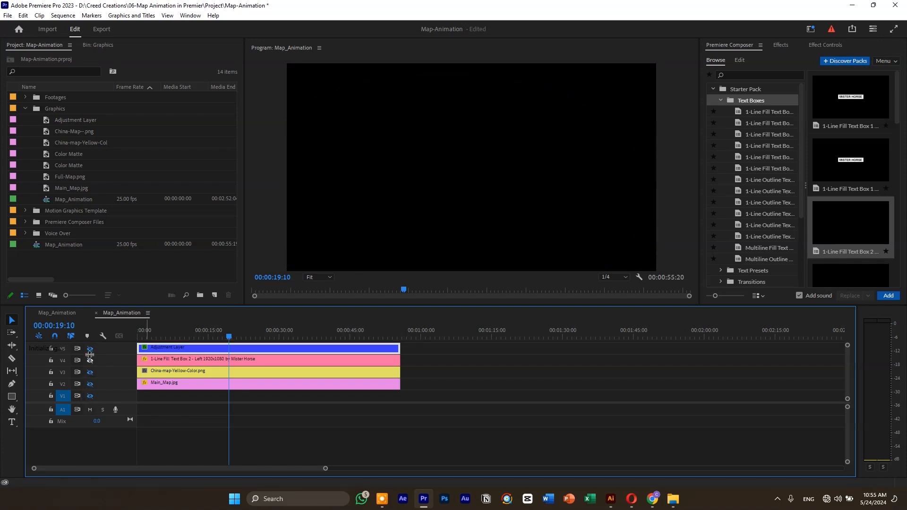
left_click(91, 397, "shift")
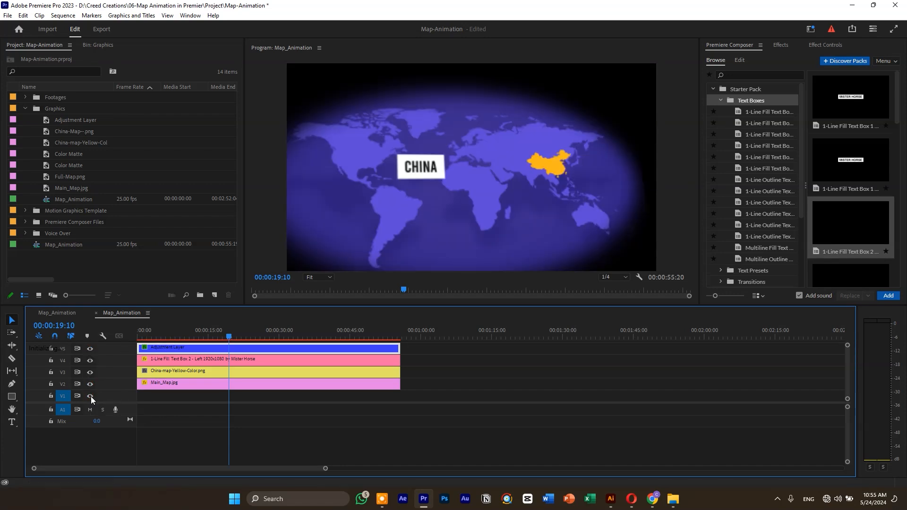
left_click_drag(192, 305, 202, 261)
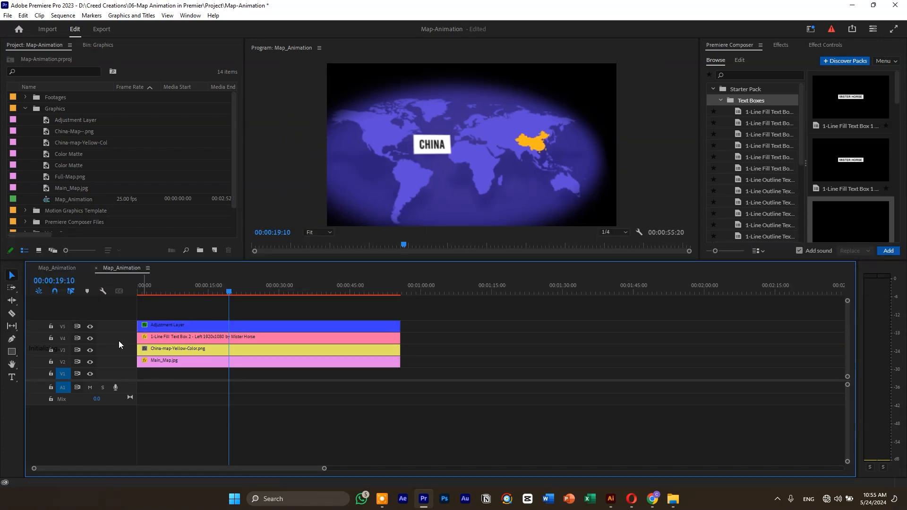
left_click(90, 374, "shift")
left_click(89, 338)
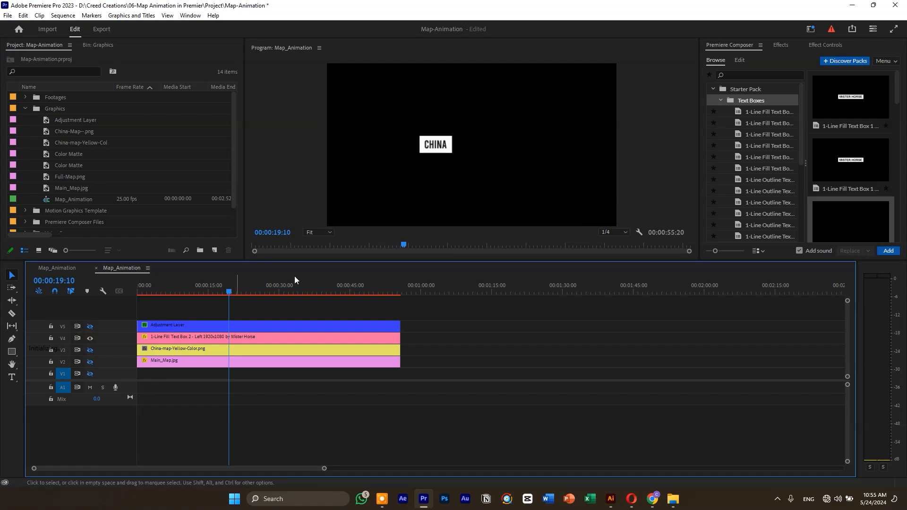
left_click(90, 338)
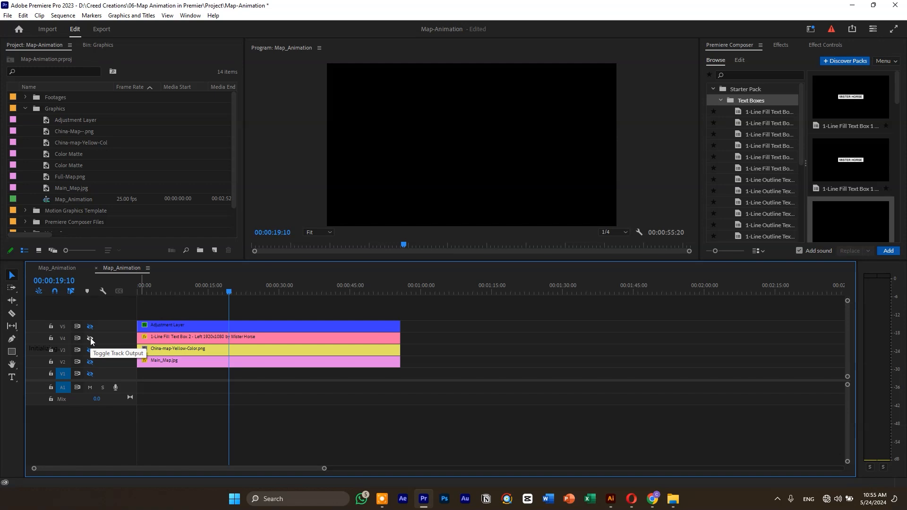
left_click(90, 338, "shift")
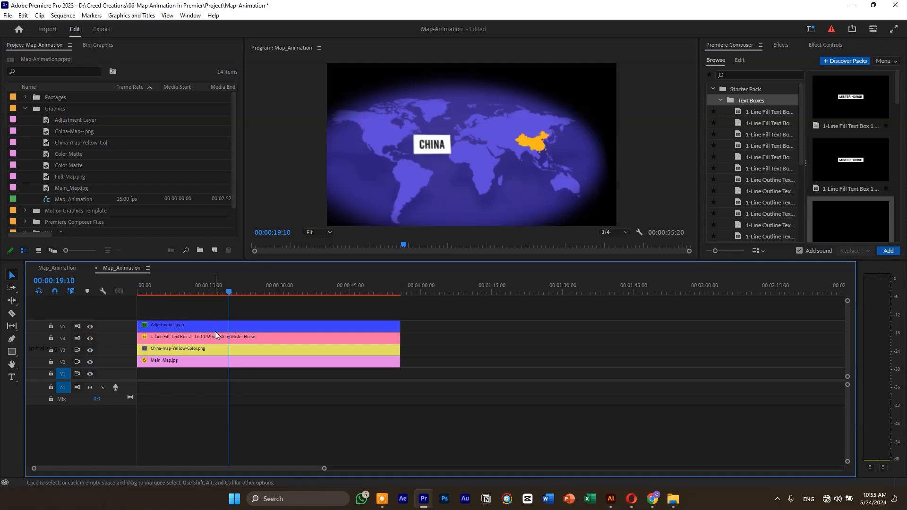
- Hide the Adjustment Layer's V5 track and select the China text box clip on V4 for editing
left_click(90, 326)
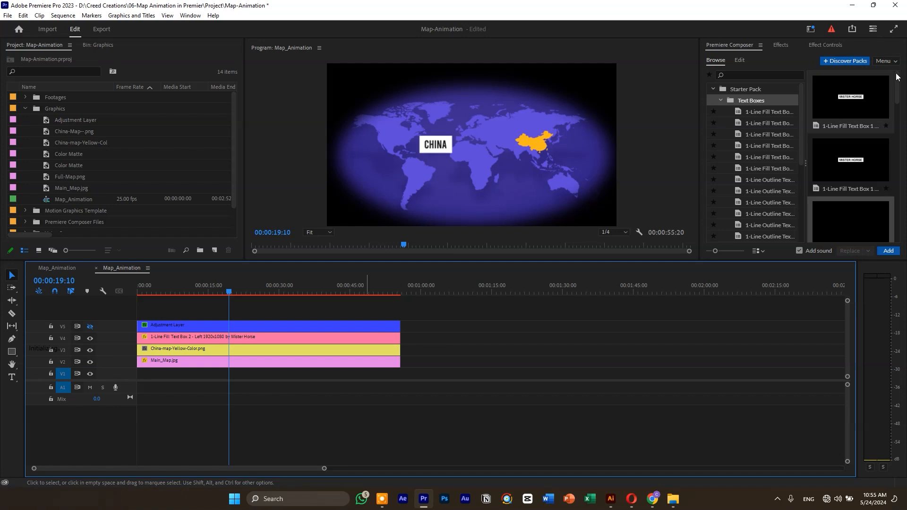
left_click(818, 44)
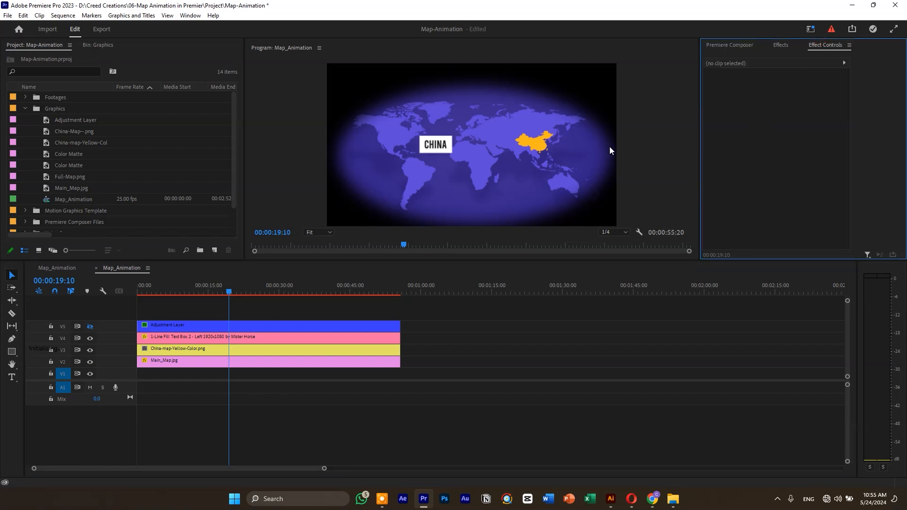
left_click(270, 339)
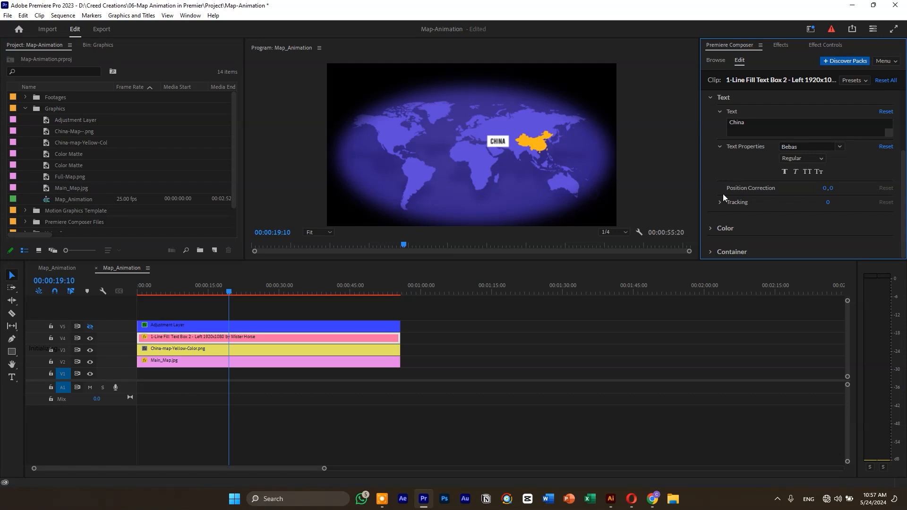
- Recolor the China label's Container Fill with the yellow-orange sampled from the highlighted country on the map
left_click(710, 228)
scroll(749, 237, "down", 2)
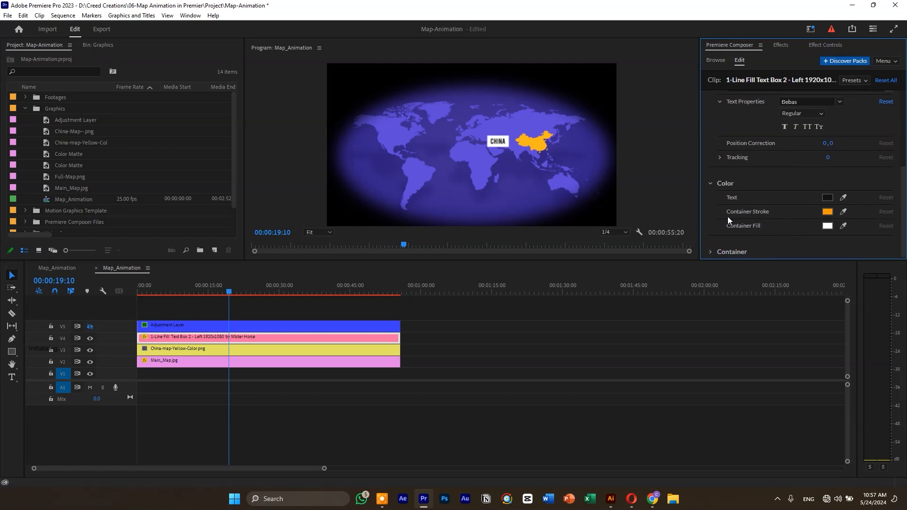
left_click(827, 226)
left_click(863, 204)
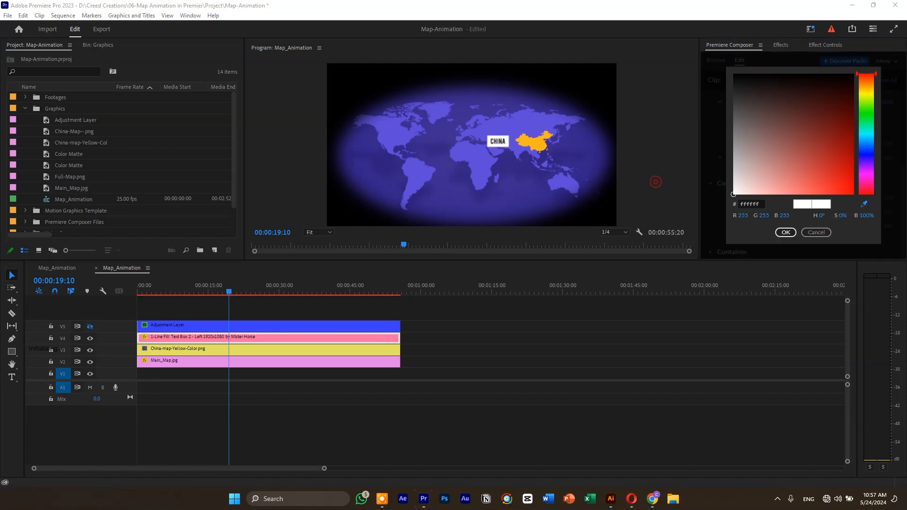
left_click(537, 143)
left_click(785, 232)
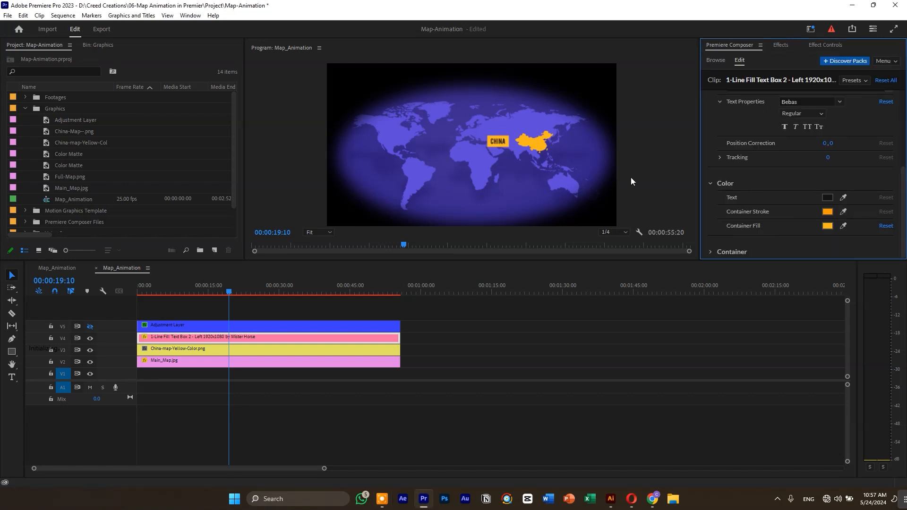
- Disable and re-enable the China-map-Yellow-Color.png clip at 00:00:20:23 to check which part of the map it shows
mouse_move(234, 285)
left_mouse_down()
mouse_move(176, 289)
mouse_move(237, 290)
left_mouse_up()
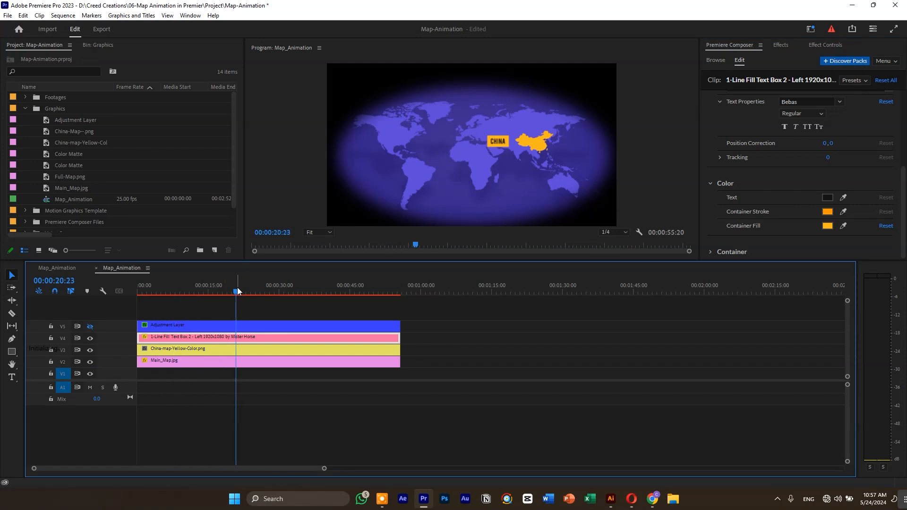
left_click(174, 349)
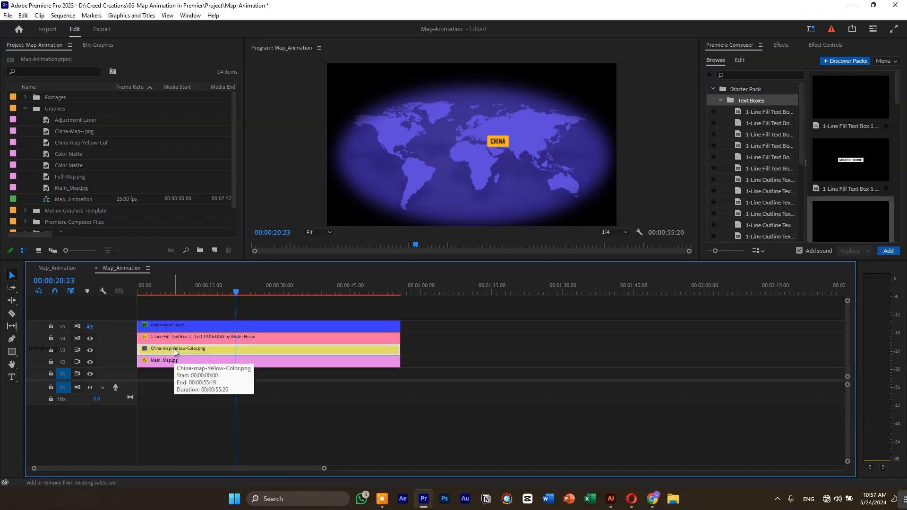
key("shift+e")
key("shift+e")
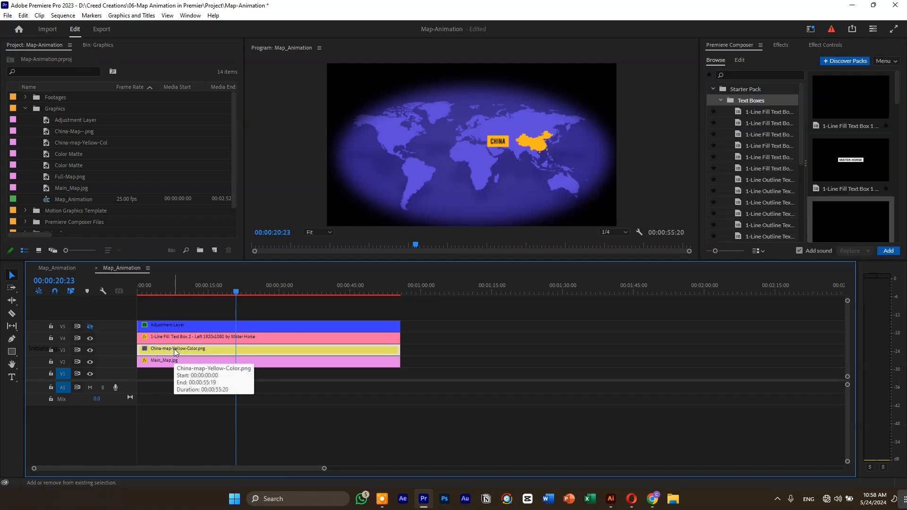
- Find the Gradient Wipe video transition and apply it to the start of China-map-Yellow-Color.png with Softness 38
left_click(780, 45)
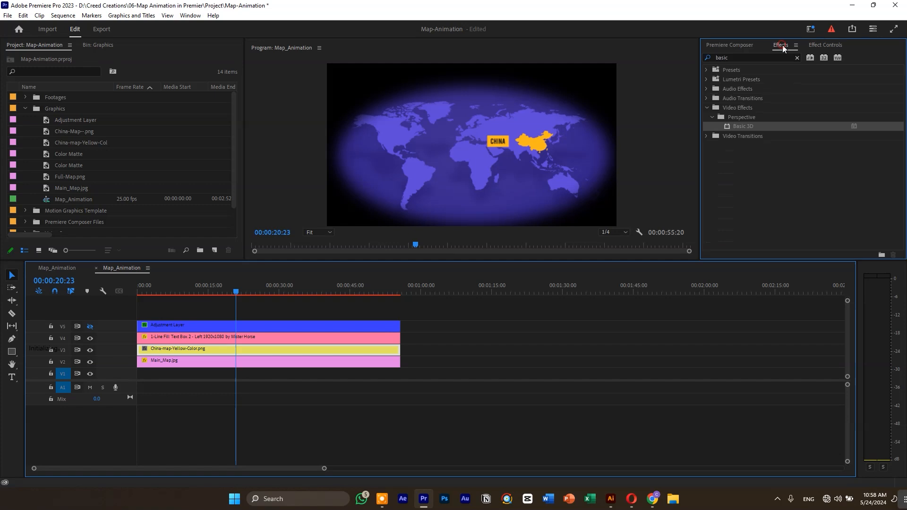
left_click(762, 56)
type("gradi")
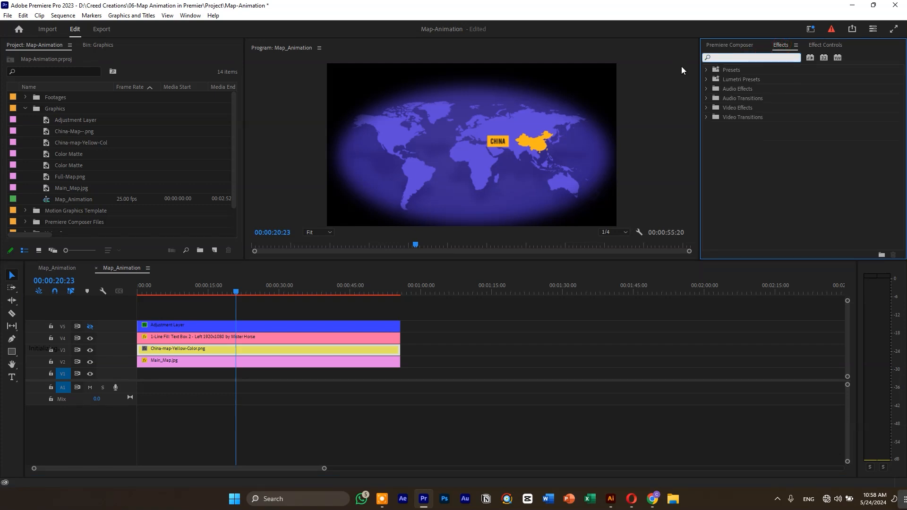
type("ent")
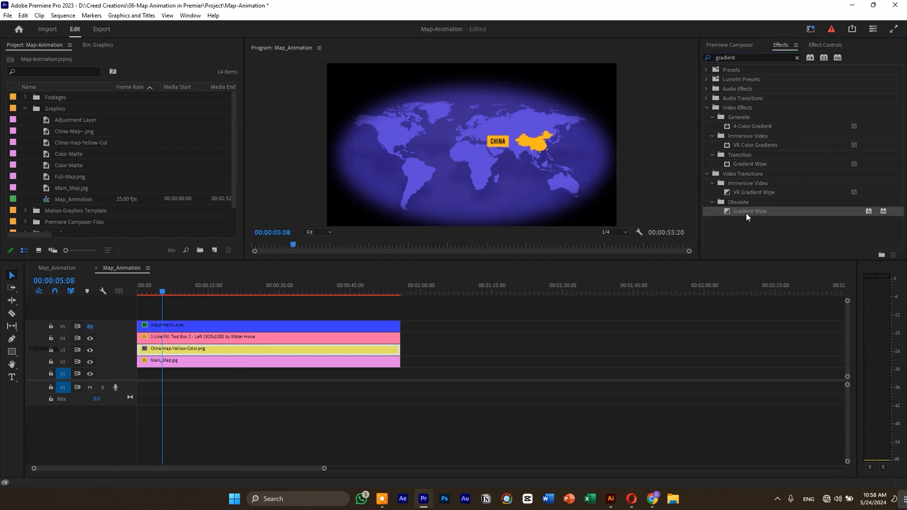
left_click_drag(753, 212, 140, 349)
left_click_drag(474, 182, 484, 183)
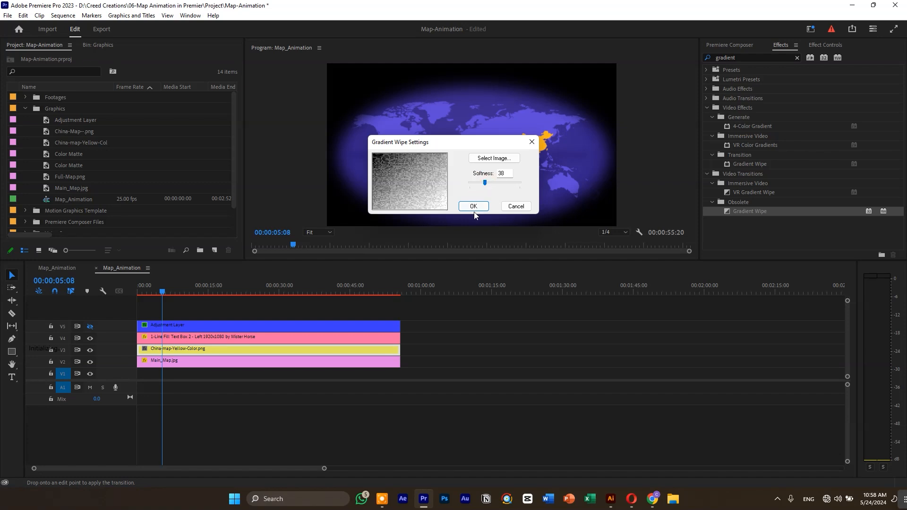
left_click(472, 206)
- Preview the China reveal from the sequence start and extend the Gradient Wipe to about 7 seconds
left_click_drag(143, 293, 131, 293)
key("space")
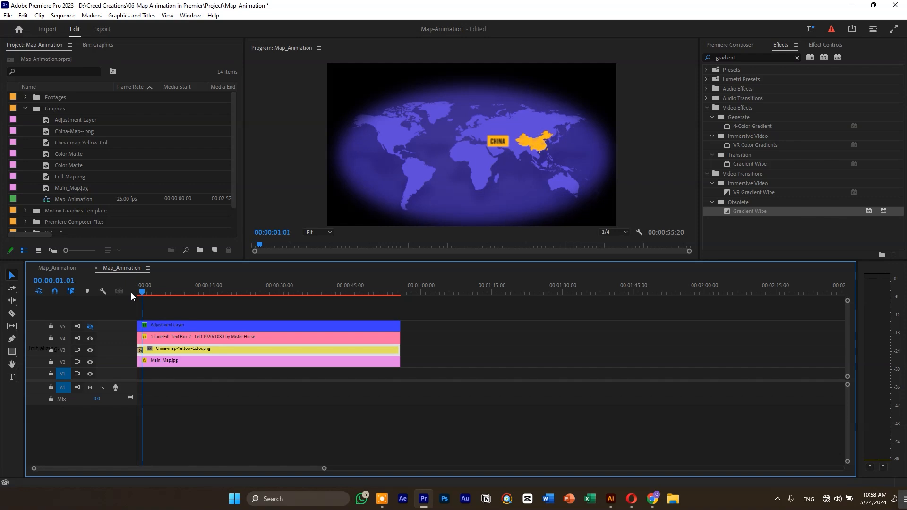
key("space")
left_click_drag(143, 349, 168, 349)
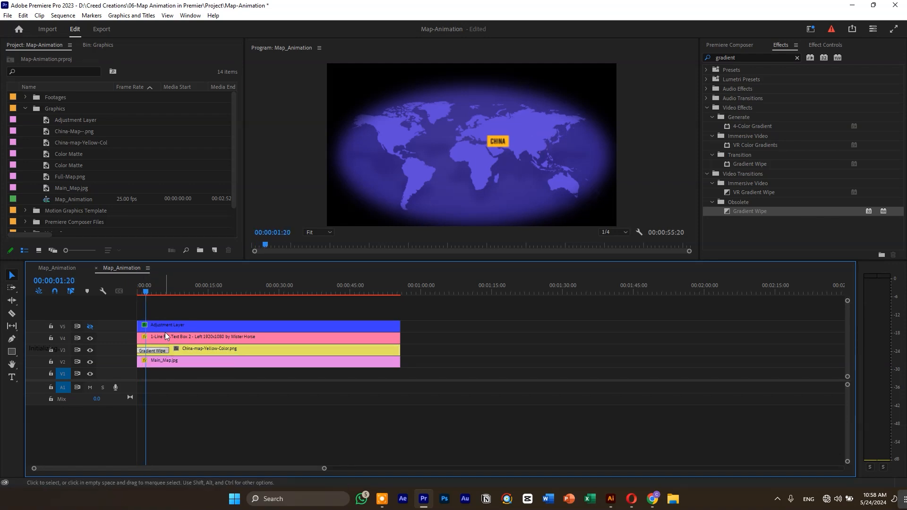
key("=")
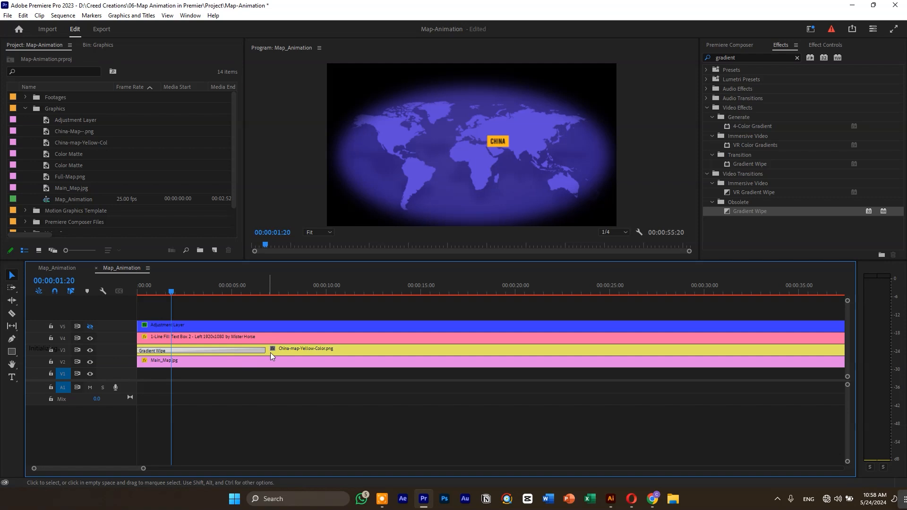
- Play back the extended wipe, shorten the Gradient Wipe to about 3 seconds, and replay the reveal from near the start
left_click_drag(161, 290, 78, 297)
key("space")
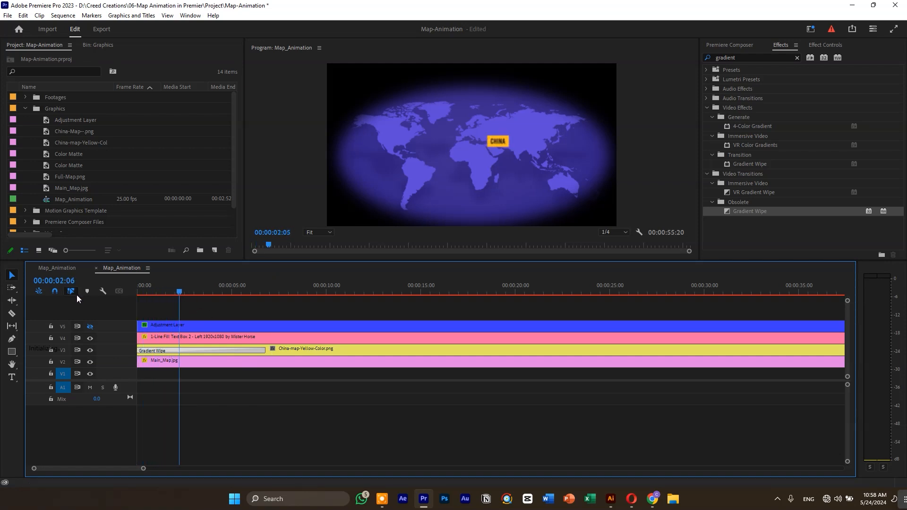
key("space")
left_click_drag(262, 350, 198, 353)
left_click(147, 284)
key("space")
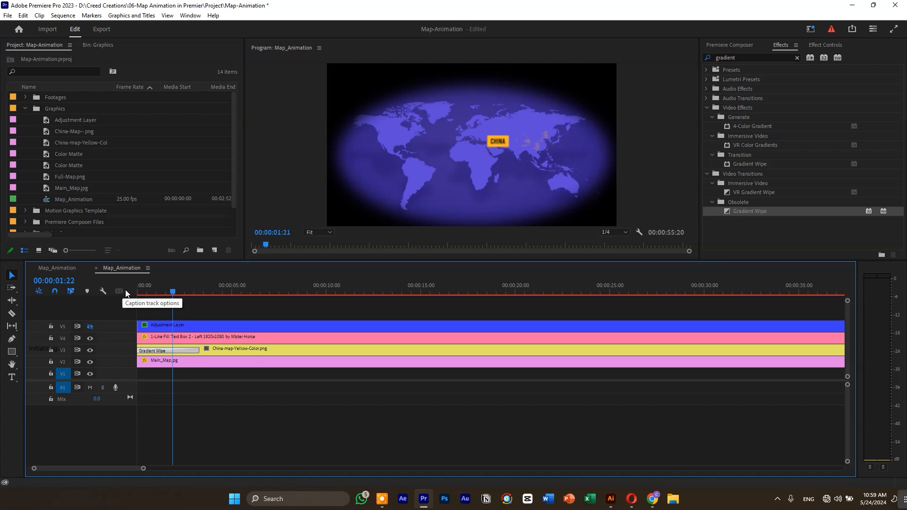
- Shorten the Gradient Wipe to about 2.5 seconds, start the CHINA label about 2 seconds in, and turn the adjustment layer track back on
left_click_drag(199, 353, 218, 344)
left_click_drag(203, 291, 120, 291)
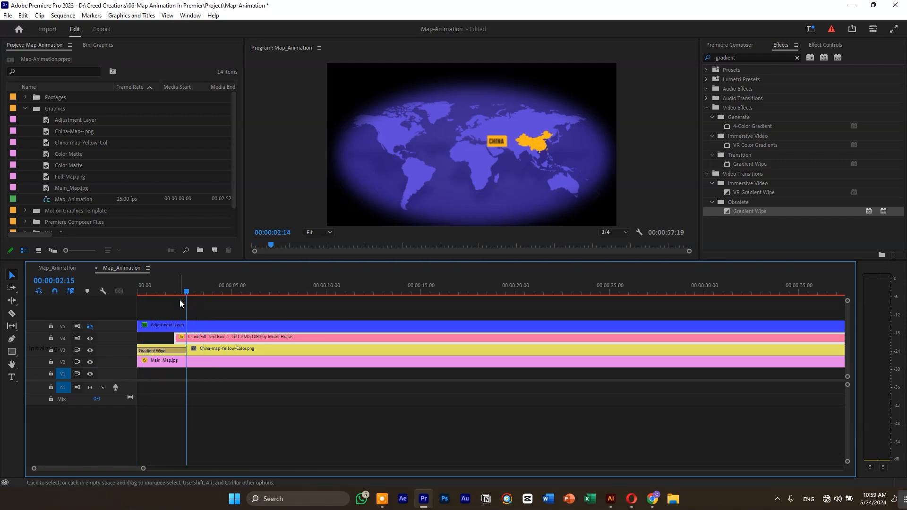
left_click_drag(188, 289, 106, 324)
left_click(90, 326)
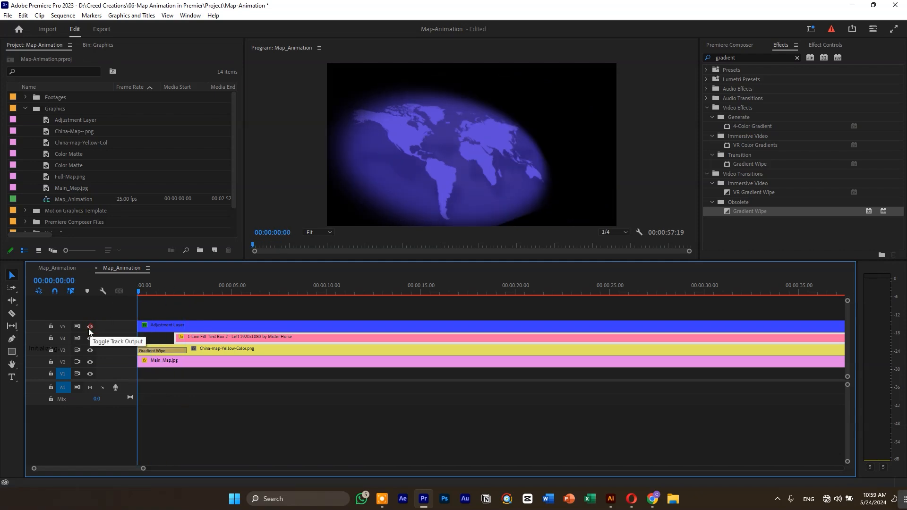
- Preview the nested Map_Animation clip over the color matte in the main sequence, from 00:01:56:10 to about 00:02:17:08
left_click(64, 268)
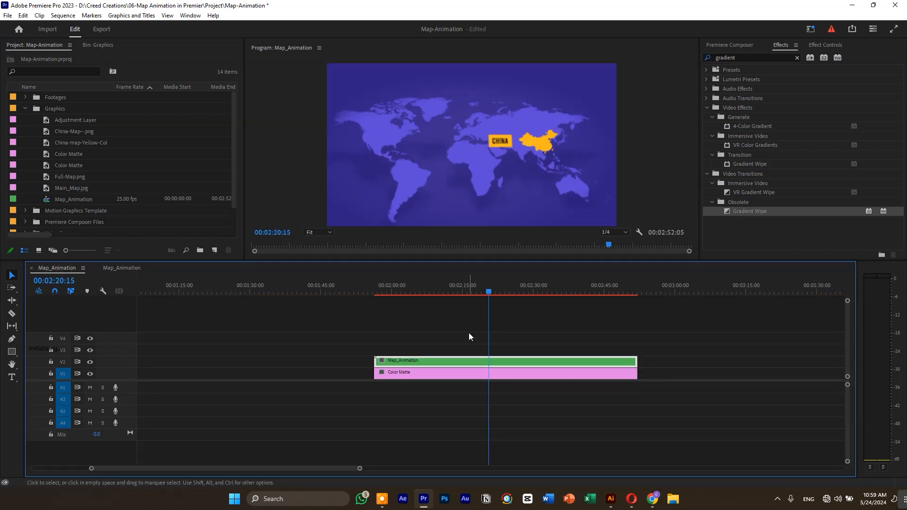
left_click(371, 289)
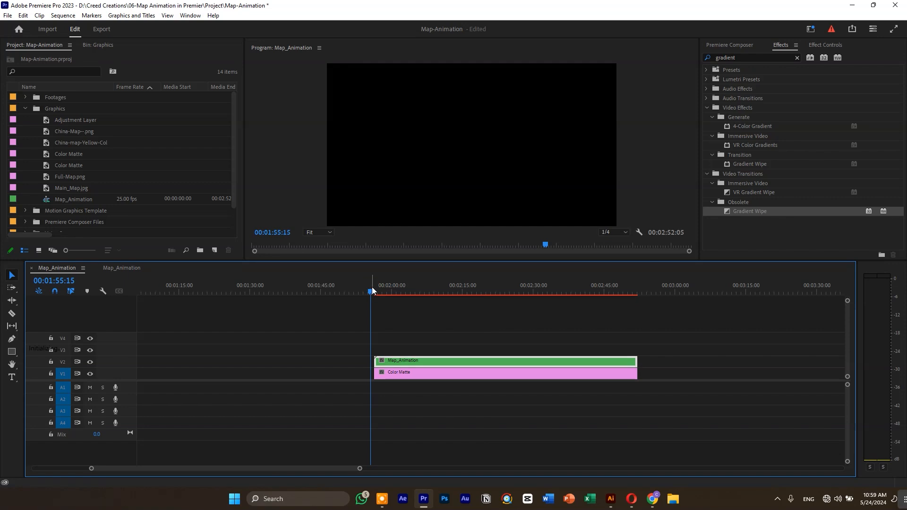
left_click(373, 289)
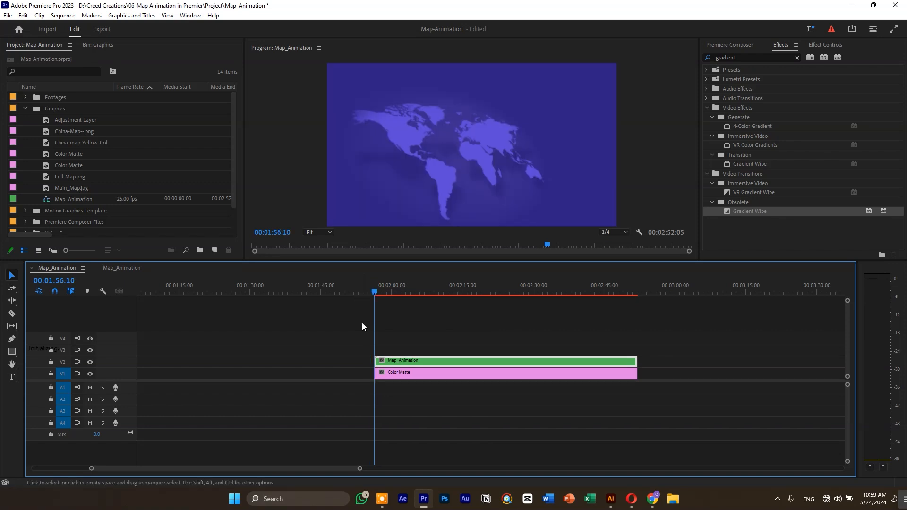
key("space")
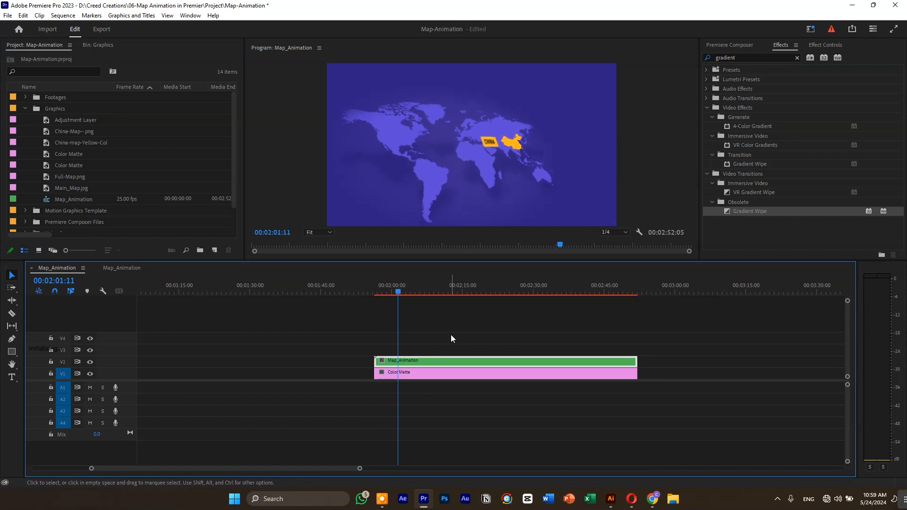
left_click_drag(404, 287, 473, 330)
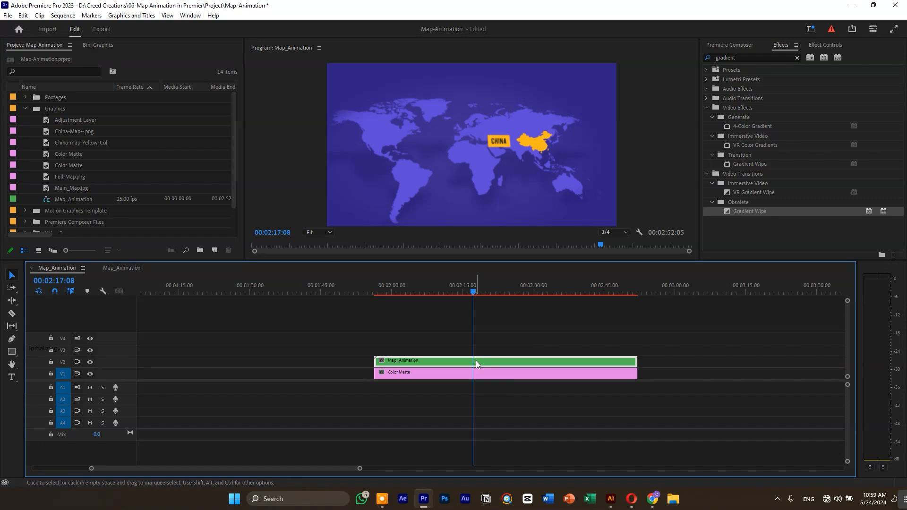
- Reopen the nested map sequence and trim the CHINA label clip's end to line up with the other layers
left_click(816, 45)
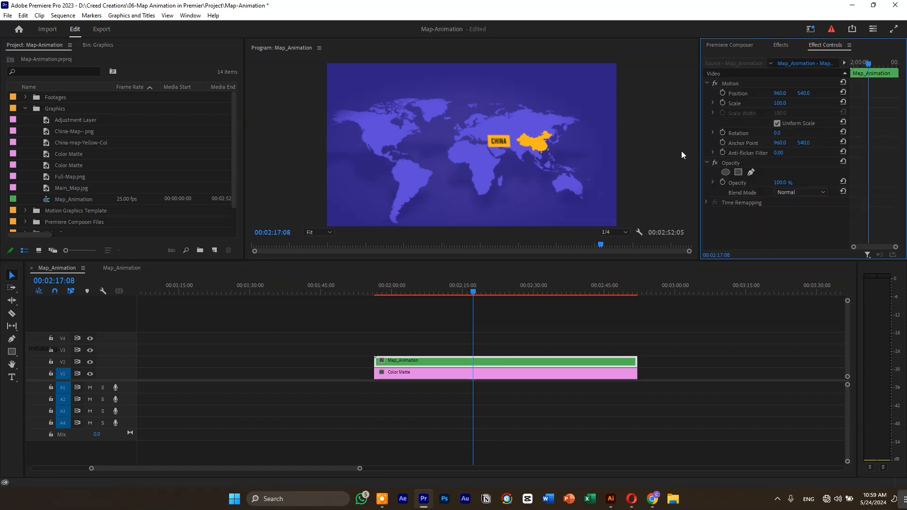
double_click(463, 360)
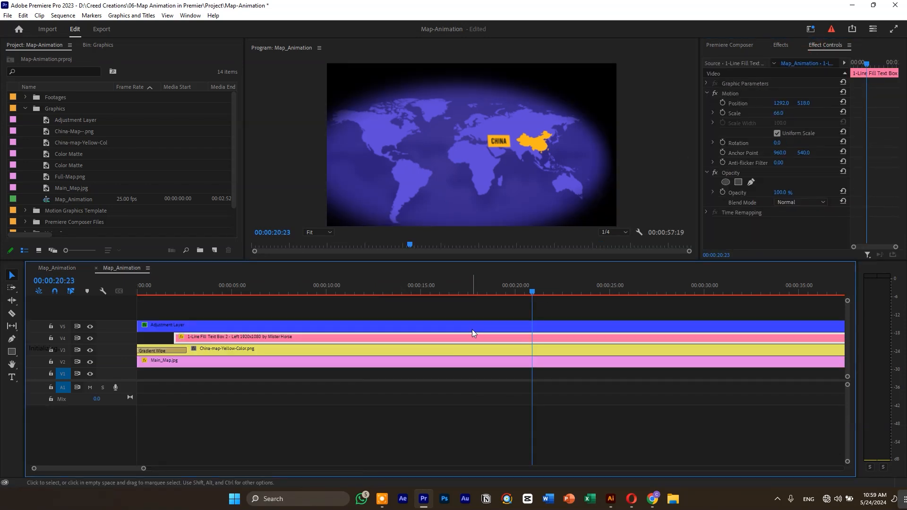
key("minus")
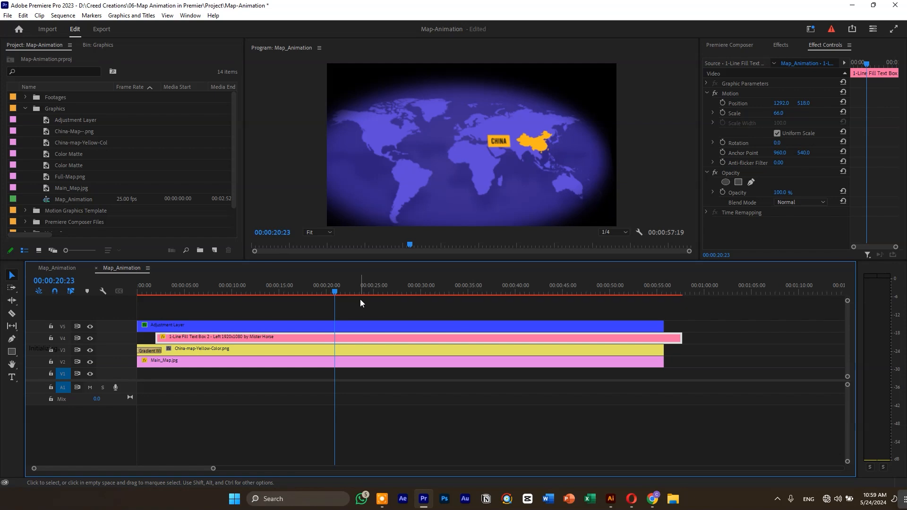
left_click_drag(679, 339, 663, 339)
- Scrub the nested map animation and mark the range from 00:00:00:00 to 00:00:09:18
left_click_drag(321, 291, 52, 300)
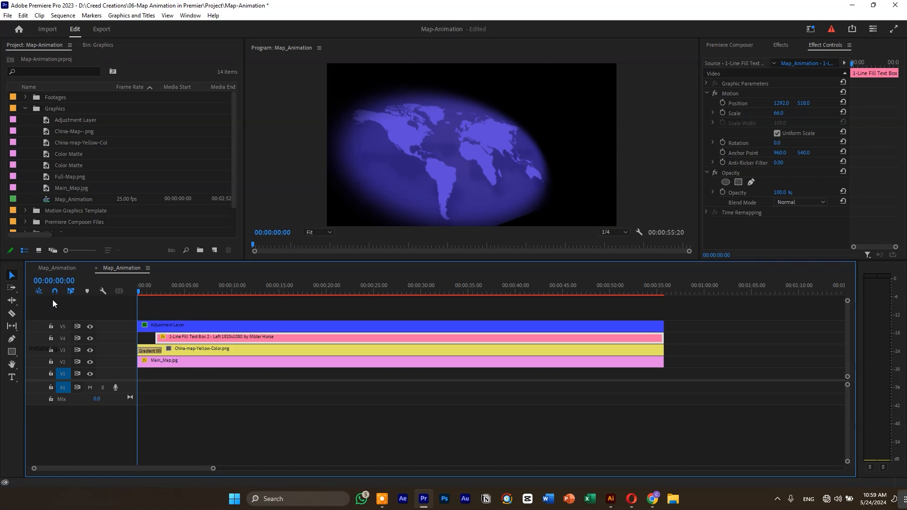
left_click(298, 290)
left_click_drag(287, 288, 229, 294)
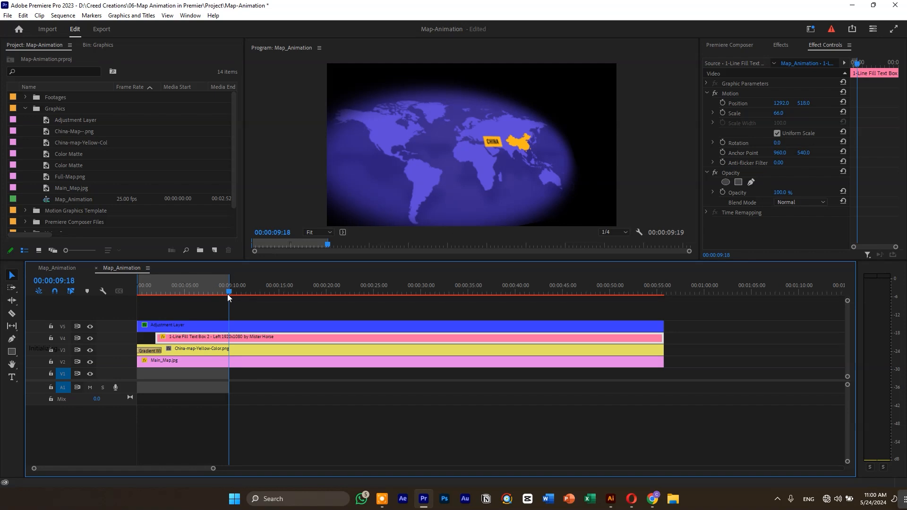
- Move the Adjustment Layer's ending Basic 3D keyframes for Swivel, Tilt and Distance to Image to 00:00:09:18
left_click(289, 326)
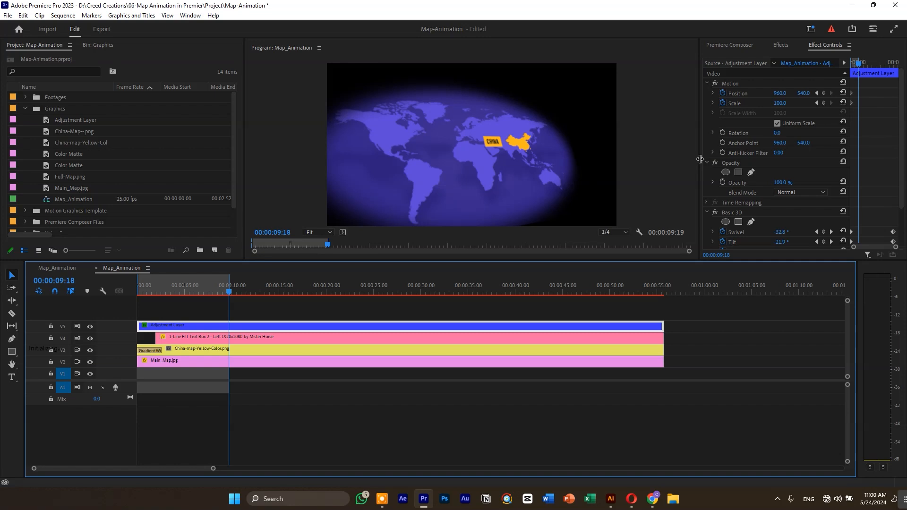
left_click_drag(700, 159, 617, 159)
scroll(826, 170, "down", 3)
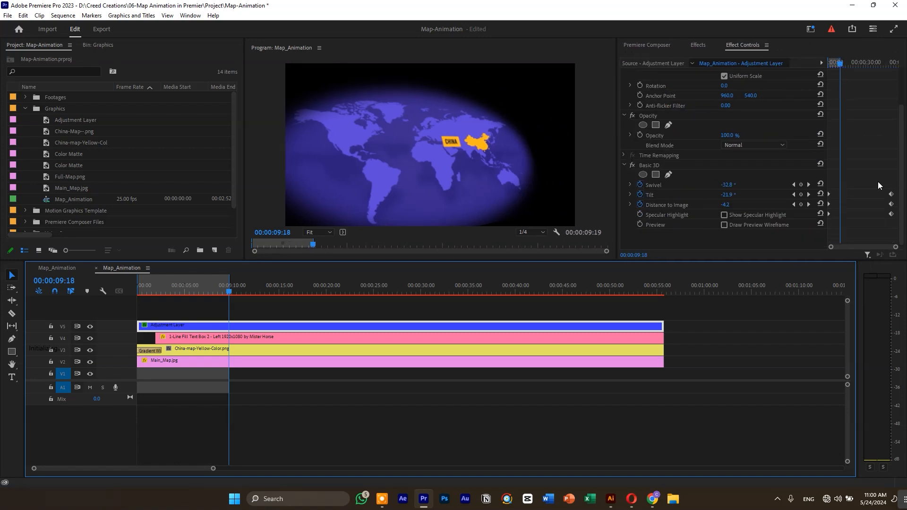
left_click_drag(884, 173, 840, 193)
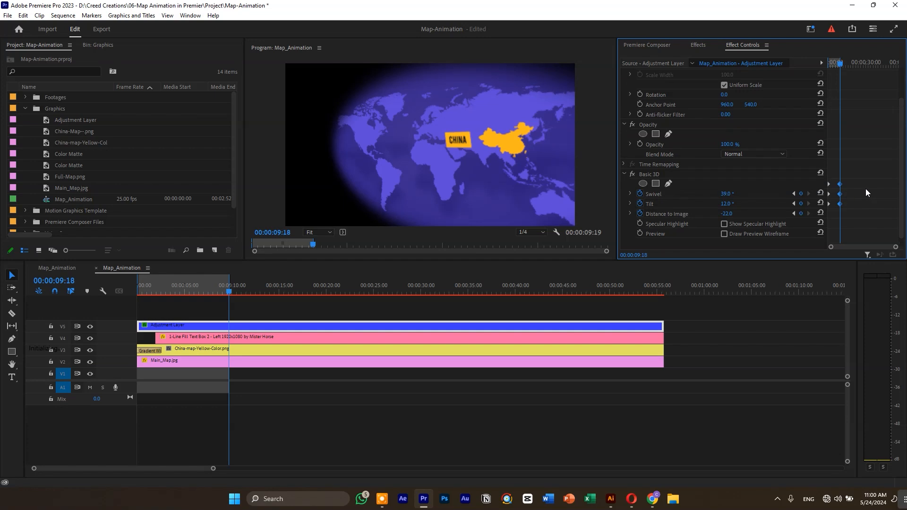
scroll(865, 189, "up", 3)
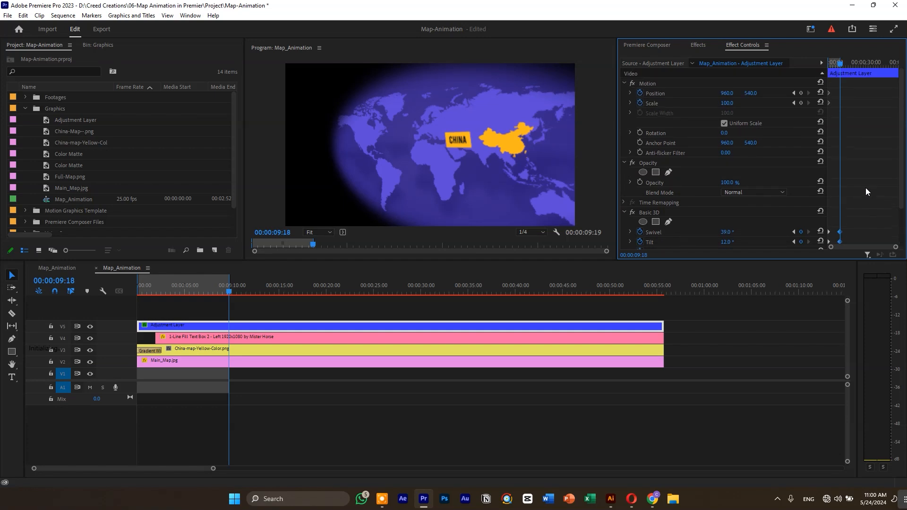
- Play the retimed map animation in the main sequence from the nested clip's start and scrub back through it
left_click(56, 268)
left_click_drag(450, 291, 375, 294)
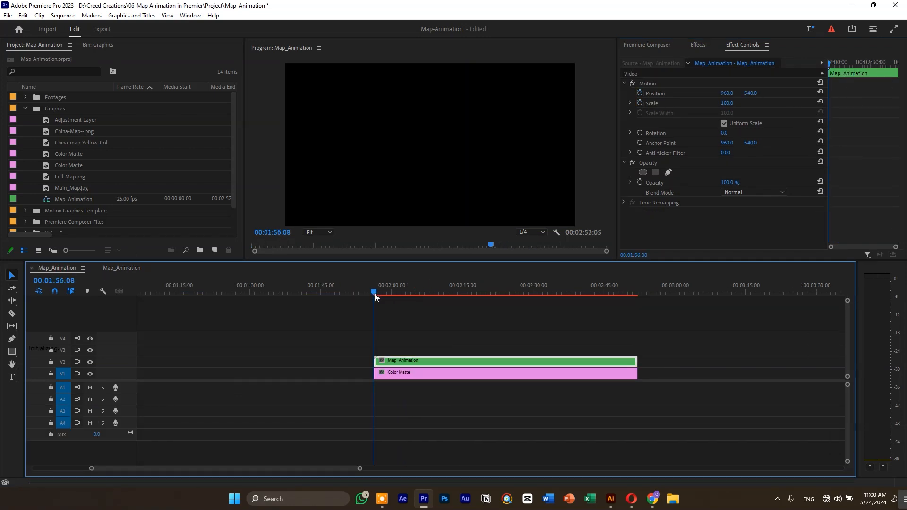
key("space")
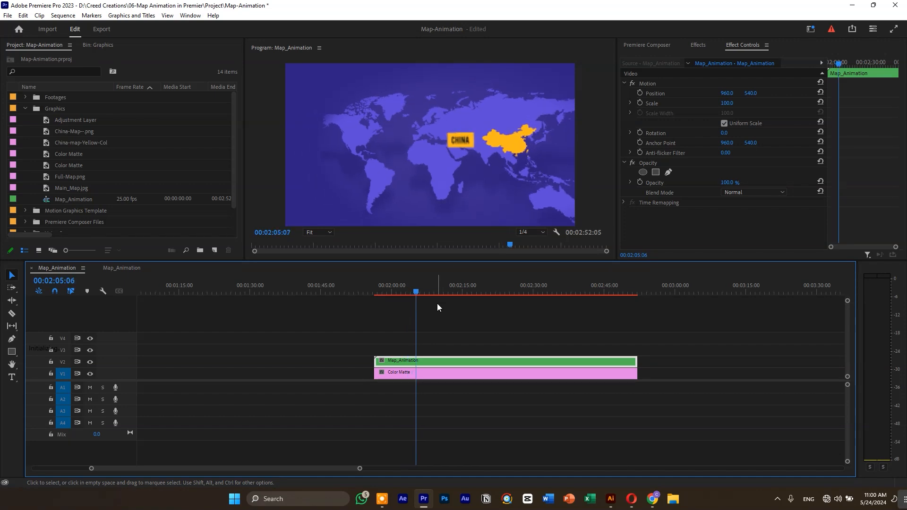
mouse_move(402, 289)
left_mouse_down()
mouse_move(380, 289)
mouse_move(402, 291)
left_mouse_up()
left_click(417, 366)
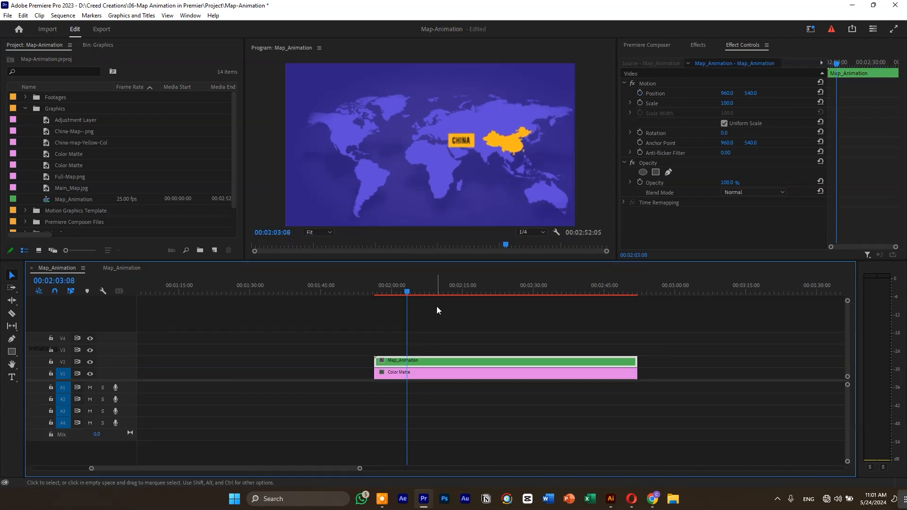
- Search the computer's files for "overlay" and place the Retro Kodak Effects Overlay video on V3 at the Map_Animation clip's start
key("alt+space")
type("ov")
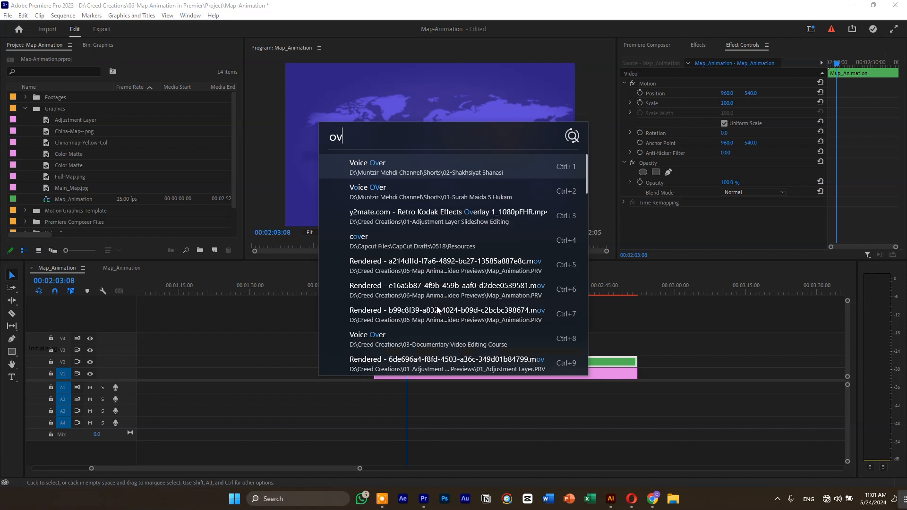
type("erlay")
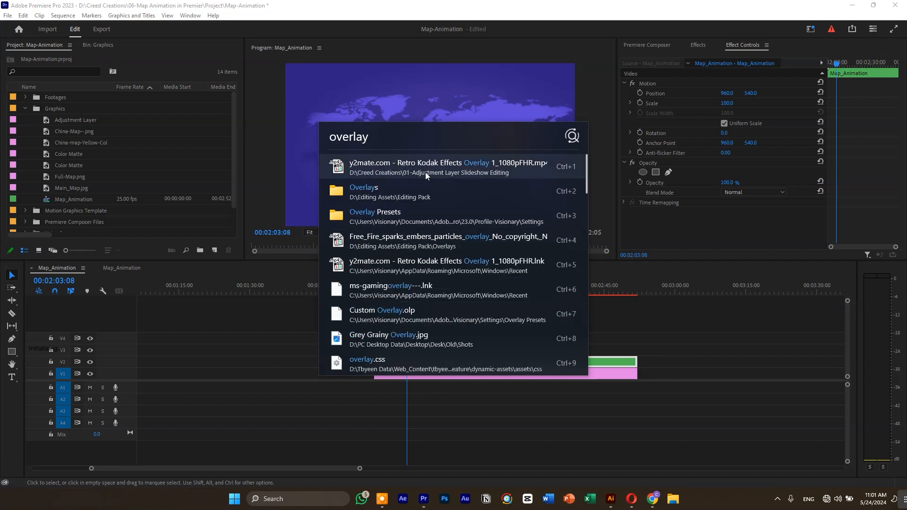
left_click_drag(680, 339, 391, 355)
- Set the Retro Kodak overlay clip's Blend Mode to Screen
left_click(693, 330)
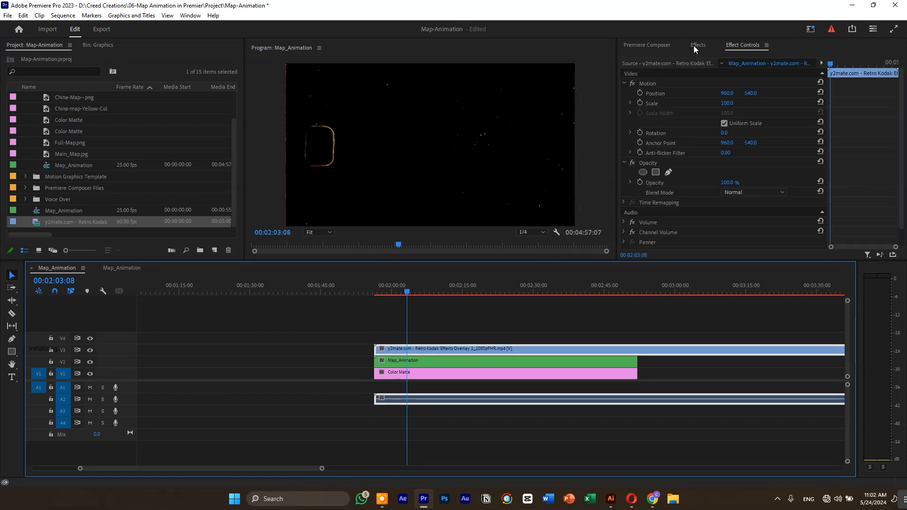
left_click(732, 192)
left_click(743, 294)
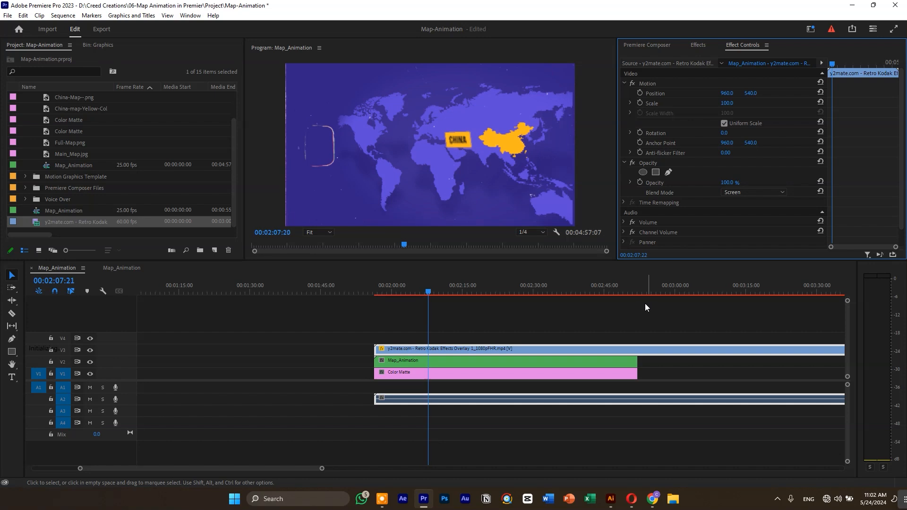
- Cut the overlay, nested map and color matte clips at 00:02:08:09 and delete everything after the cut
left_click_drag(478, 314, 496, 412)
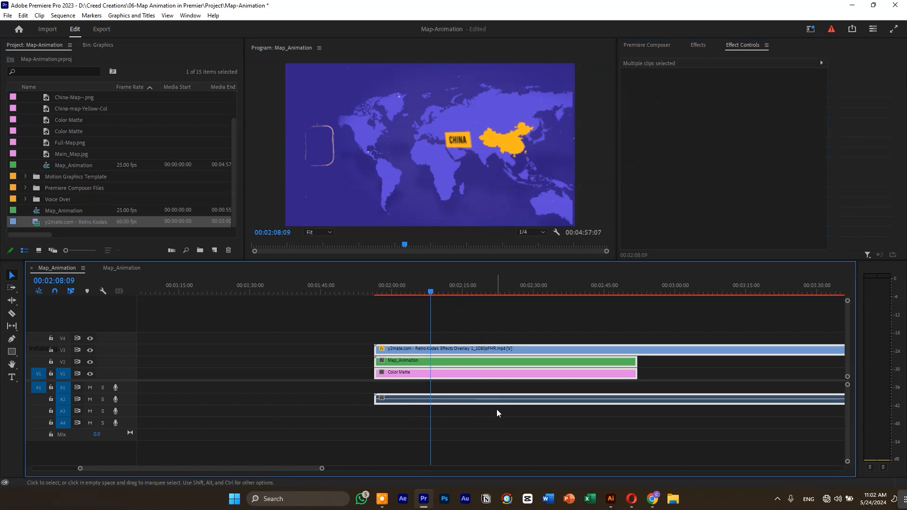
key("ctrl+k")
left_click_drag(485, 328, 512, 400)
key("Delete")
- Play and scrub the trimmed map animation with the Retro Kodak overlay in the main sequence
left_click(368, 286)
key("space")
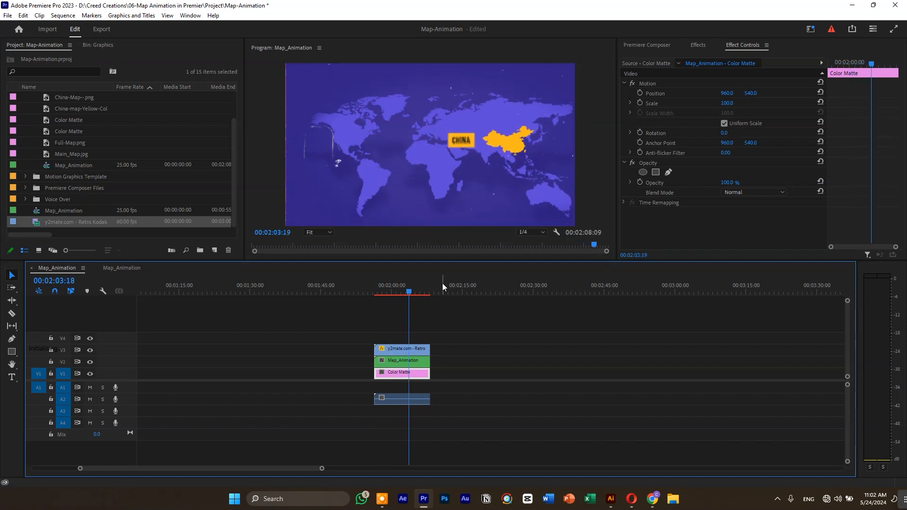
key("space")
left_click_drag(413, 287, 402, 286)
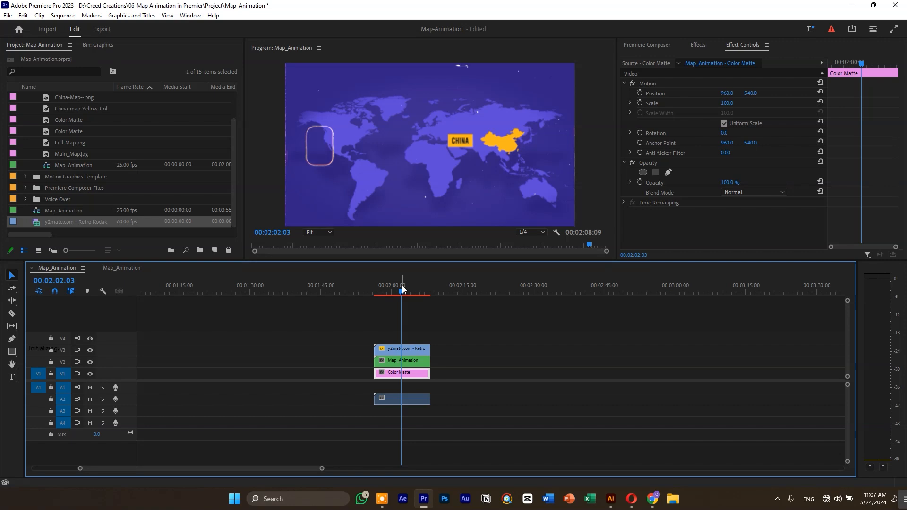
mouse_move(397, 287)
left_mouse_down()
mouse_move(381, 287)
mouse_move(390, 289)
left_mouse_up()
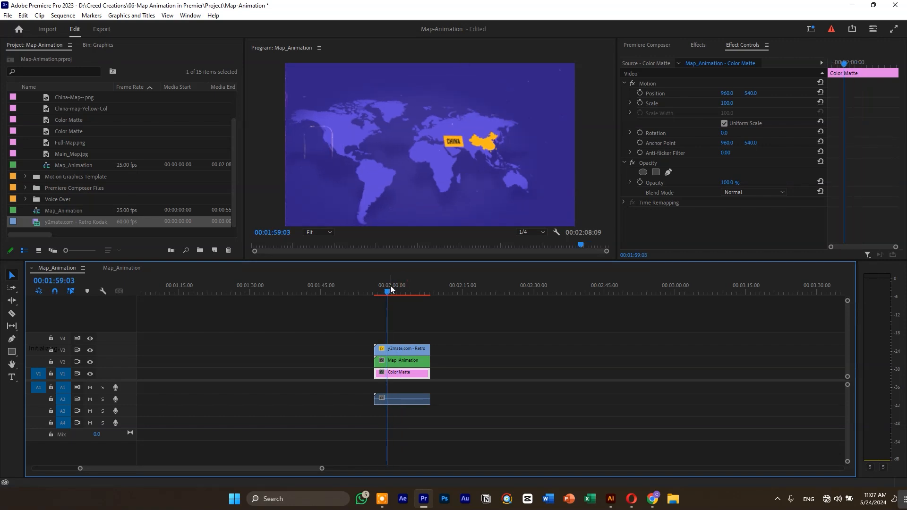